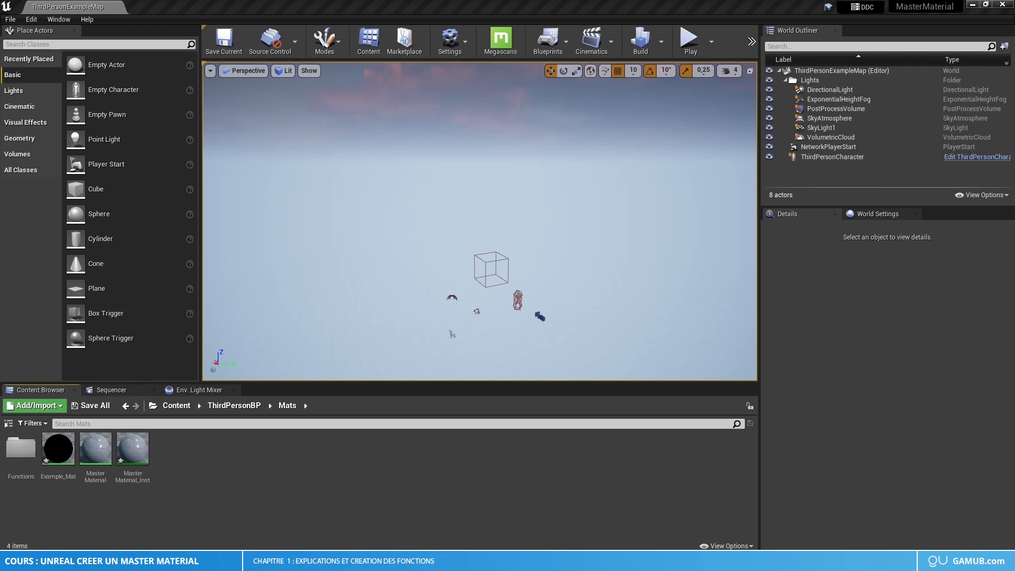
# Step: Open the Example_Mat material, examine its Emissive_Colo, Emissive_Int and Multiply nodes, and close it
pyautogui.doubleClick(69, 469)
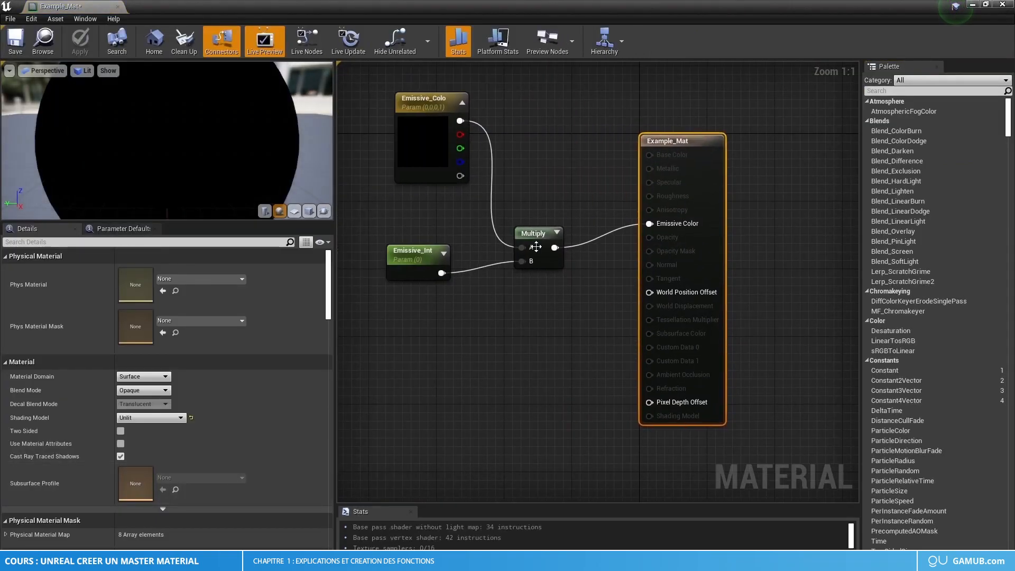
pyautogui.click(543, 333)
pyautogui.moveTo(404, 107); pyautogui.dragTo(476, 250)
pyautogui.moveTo(404, 263); pyautogui.dragTo(493, 366)
pyautogui.click(493, 366)
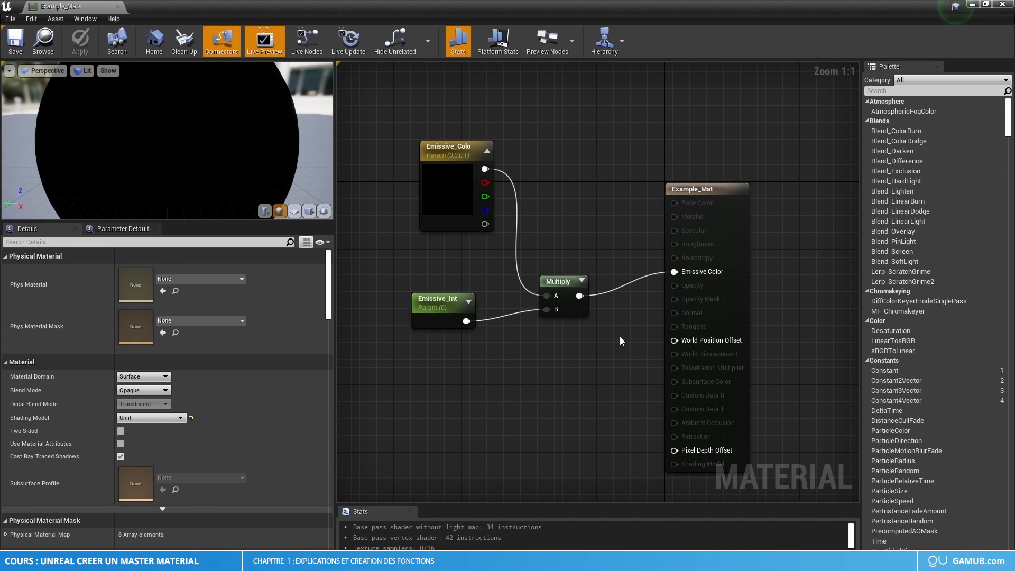
pyautogui.click(117, 7)
# Step: Create a material instance from Example_Mat and open it to view its parameters
pyautogui.rightClick(59, 449)
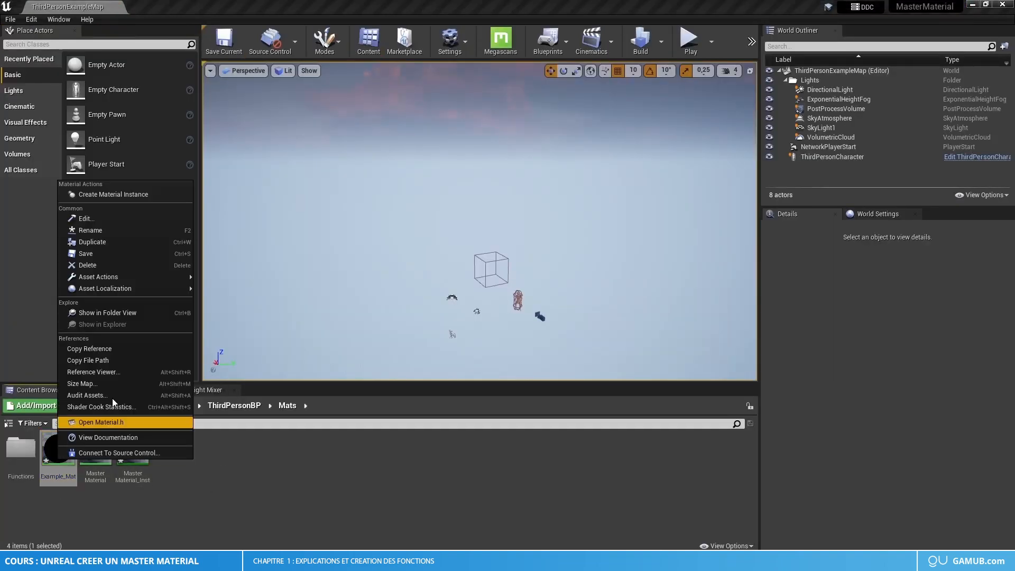
pyautogui.click(113, 194)
pyautogui.doubleClick(95, 449)
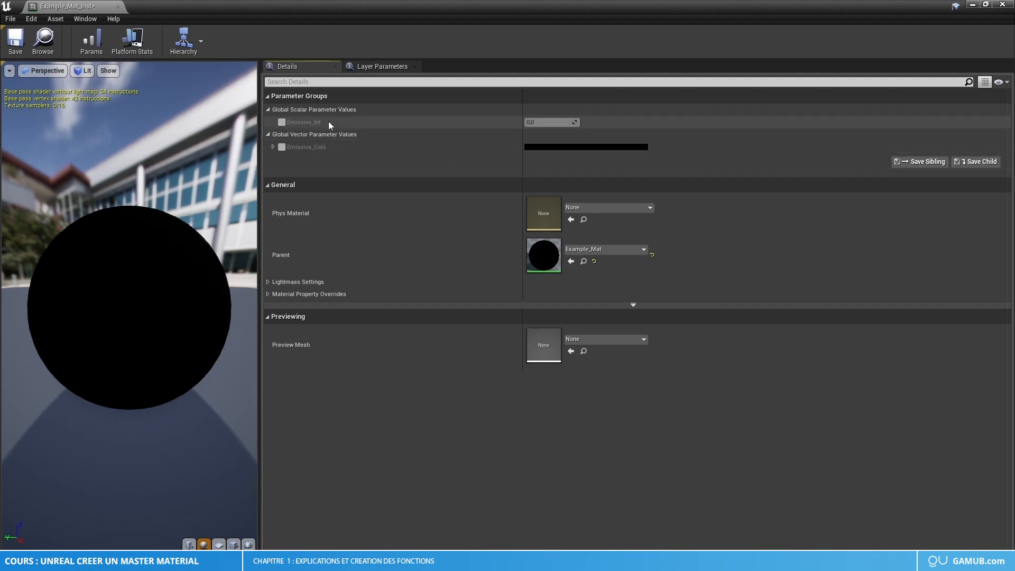
pyautogui.moveTo(139, 10); pyautogui.dragTo(402, 56)
# Step: Compare the emissive parameter nodes in Example_Mat with the parameters exposed in its instance, and return to the level editor
pyautogui.doubleClick(69, 471)
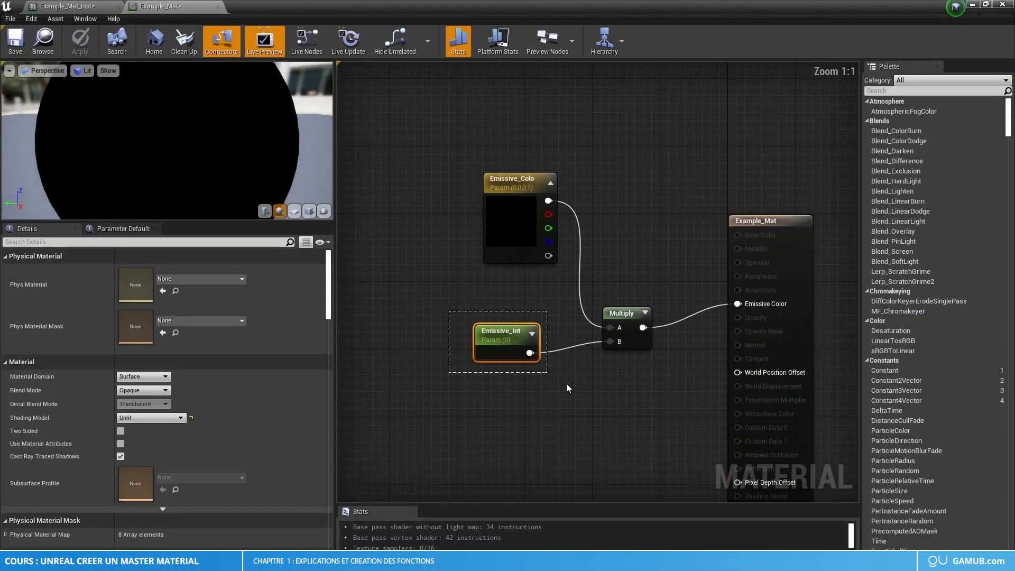
pyautogui.moveTo(567, 384); pyautogui.dragTo(570, 385)
pyautogui.moveTo(462, 145); pyautogui.dragTo(587, 285)
pyautogui.click(76, 4)
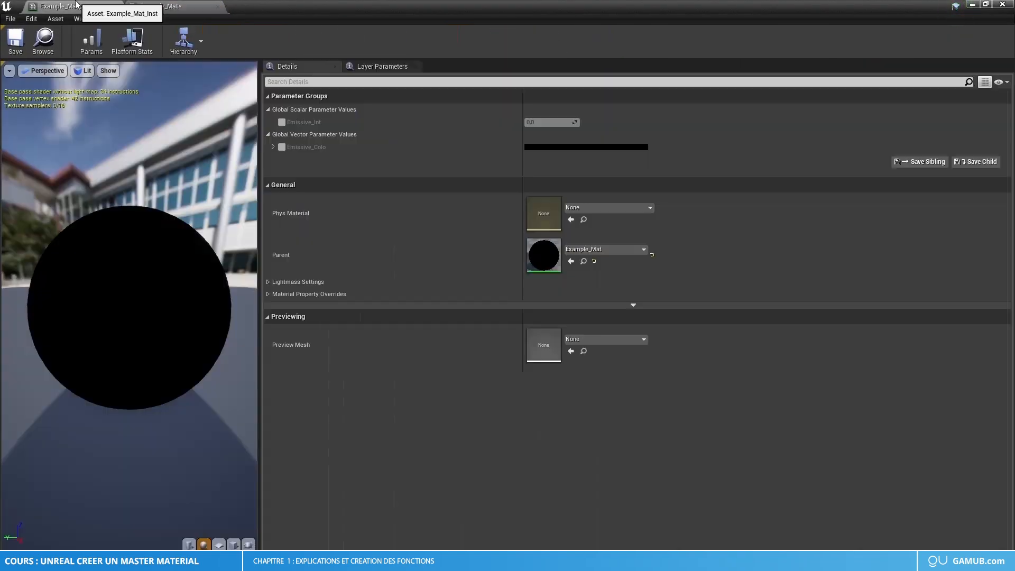
pyautogui.click(974, 6)
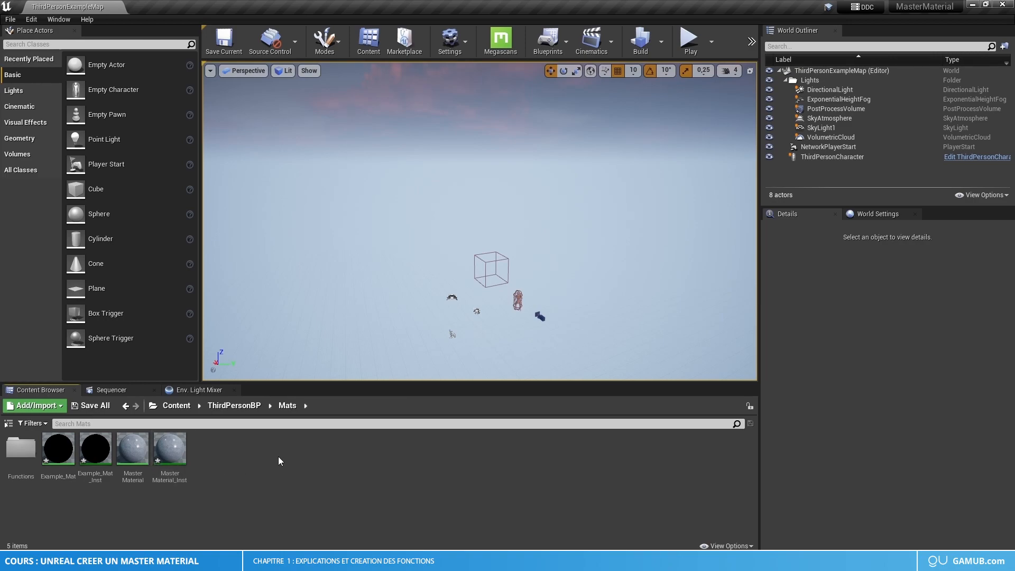
# Step: Open MasterMaterial, look over its full node graph, and close it
pyautogui.doubleClick(132, 450)
pyautogui.scroll(-7, 738, 313)
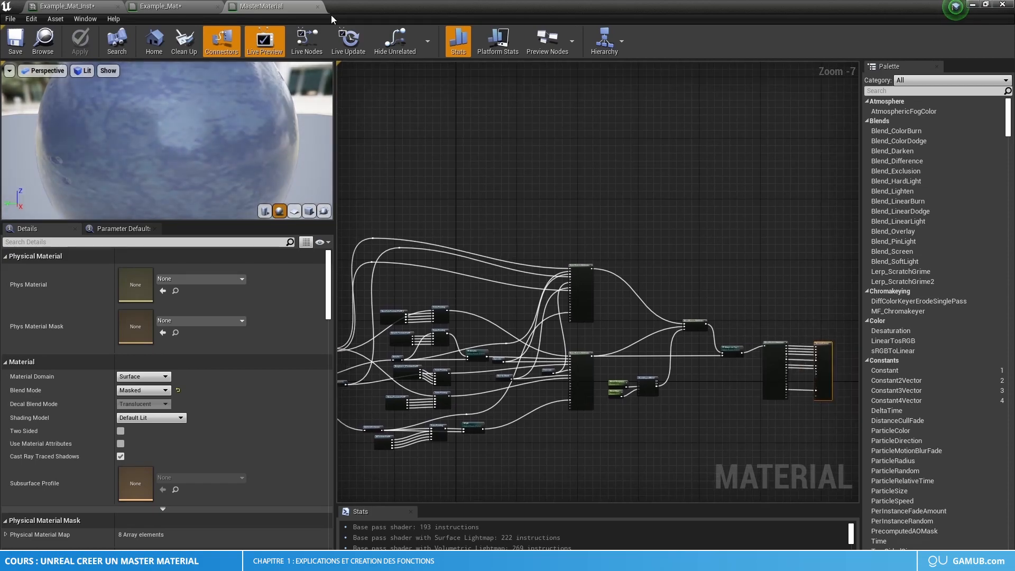
pyautogui.click(317, 6)
pyautogui.click(955, 6)
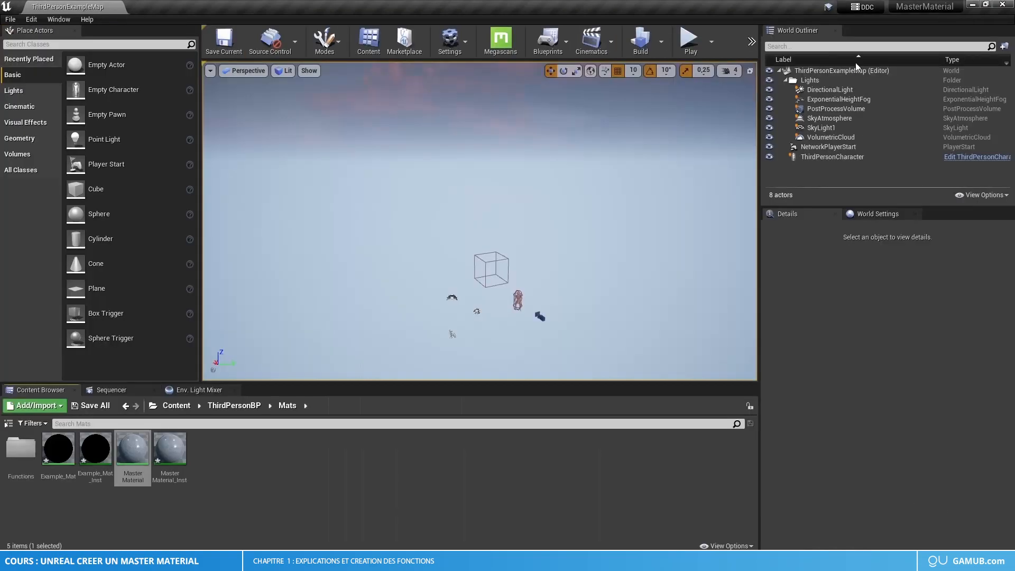
# Step: Open MasterMaterial_Inst and review its texture, tiling, roughness and switch parameters, and return to the level editor
pyautogui.doubleClick(179, 455)
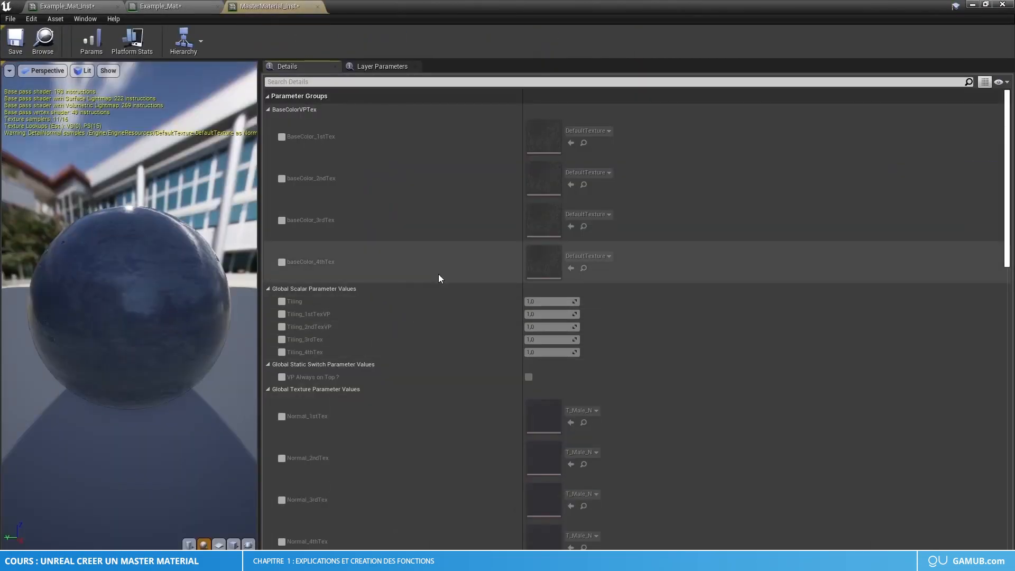
pyautogui.scroll(-2, 401, 154)
pyautogui.scroll(-10, 400, 154)
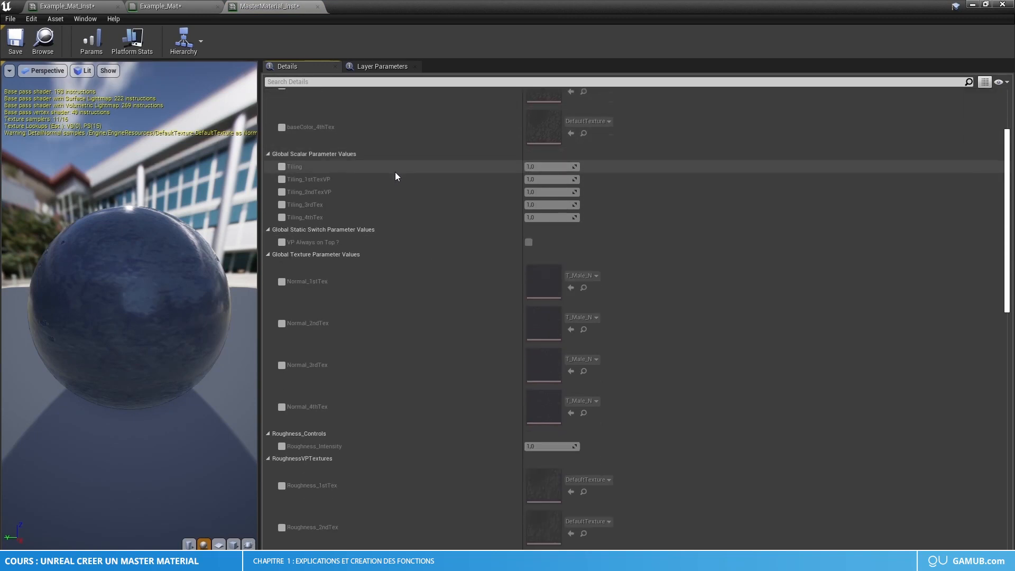
pyautogui.scroll(-8, 366, 181)
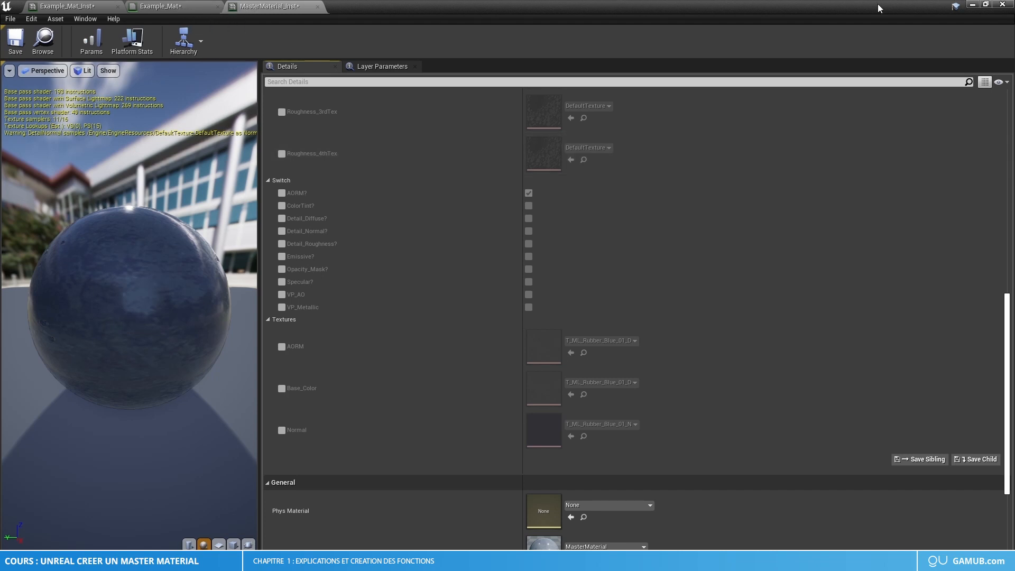
pyautogui.click(972, 5)
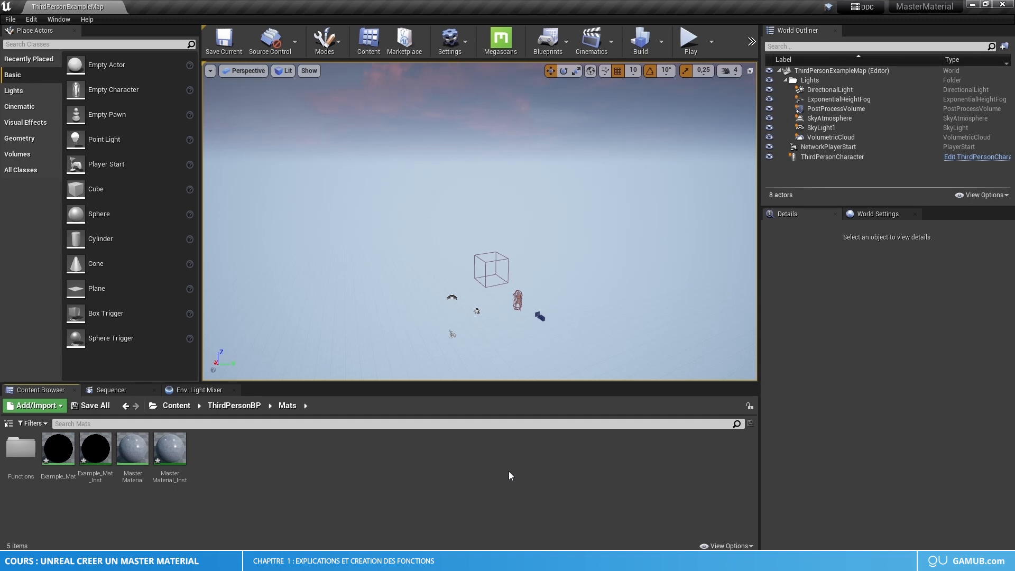
# Step: Create a material instance from MasterMaterial and name it Door_mat
pyautogui.rightClick(132, 452)
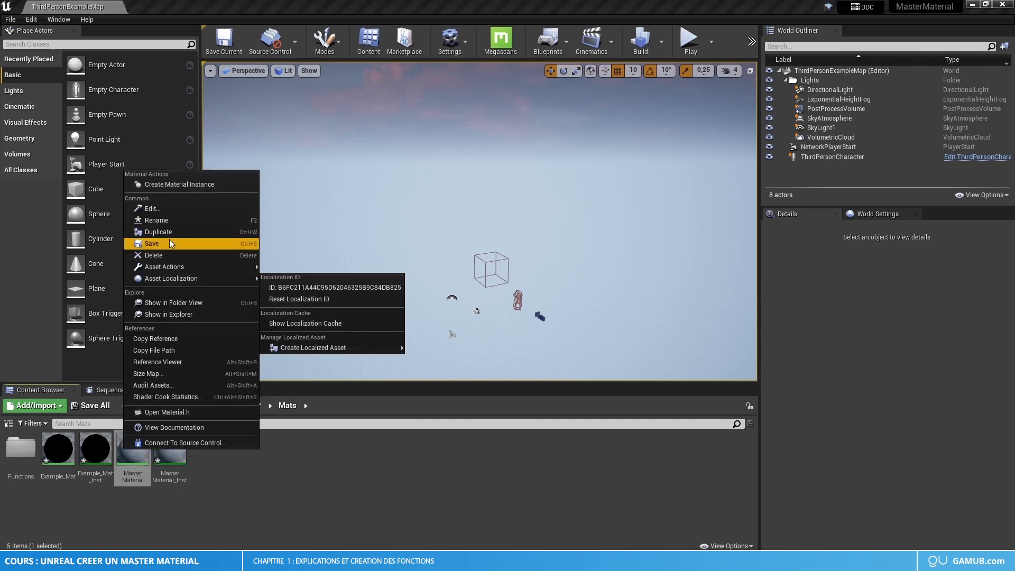
pyautogui.click(175, 184)
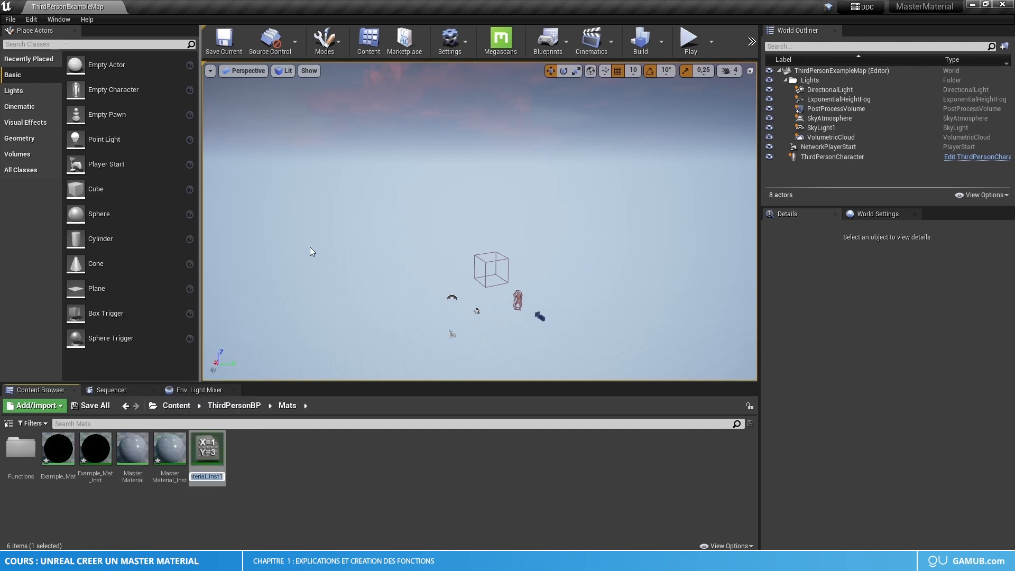
pyautogui.write('Door_mat')
pyautogui.press('Return')
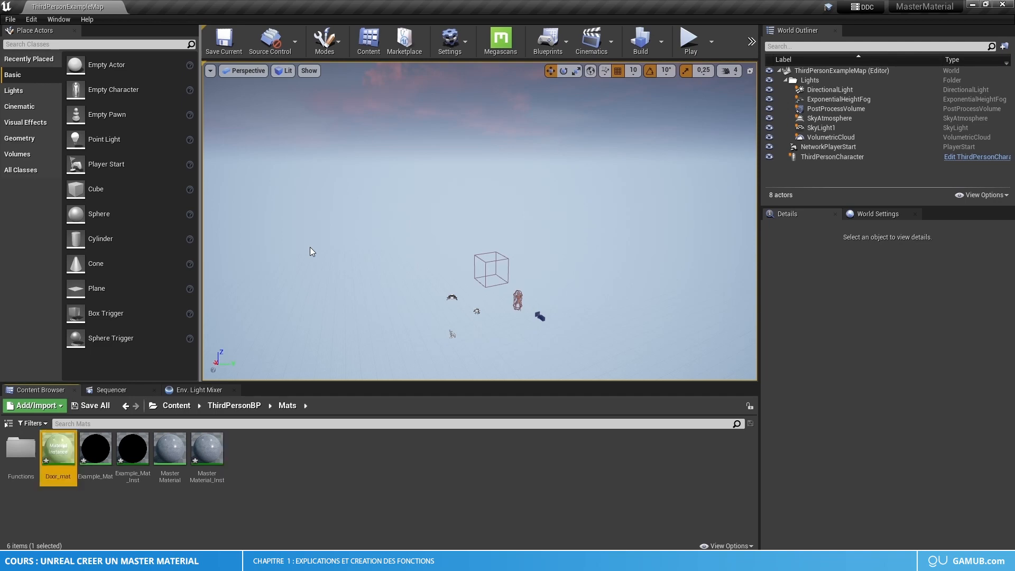
# Step: Open Door_mat, review its switch and texture parameters, and minimize the asset editor window
pyautogui.doubleClick(74, 450)
pyautogui.scroll(-10, 583, 363)
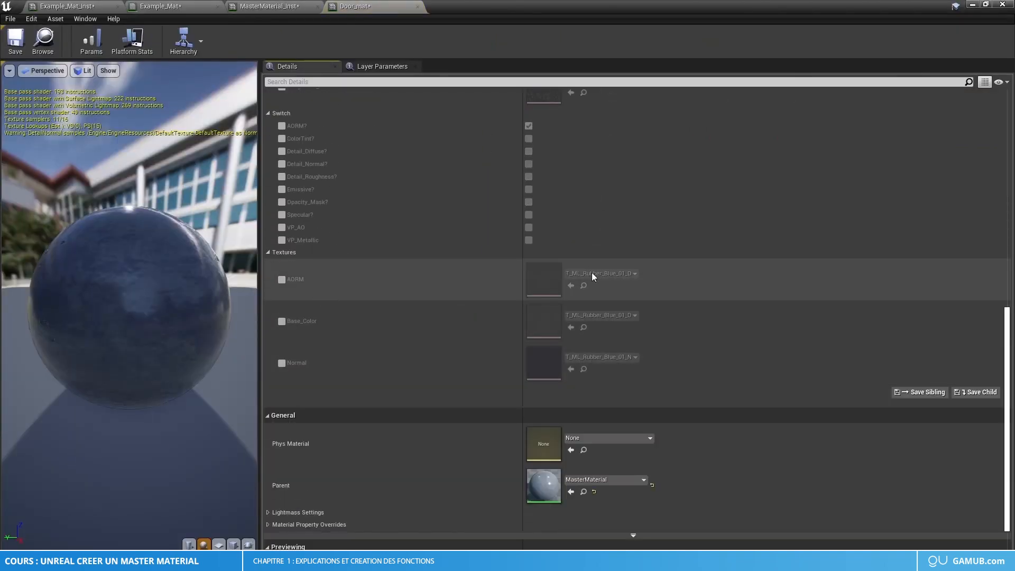
pyautogui.click(985, 4)
pyautogui.moveTo(899, 33); pyautogui.dragTo(883, 189)
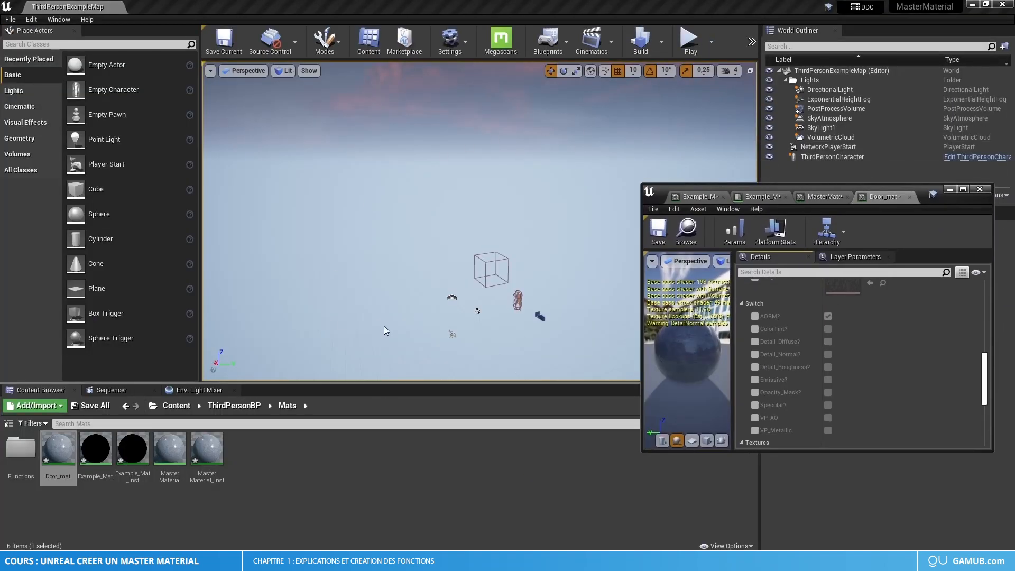
pyautogui.moveTo(970, 198); pyautogui.dragTo(672, 125)
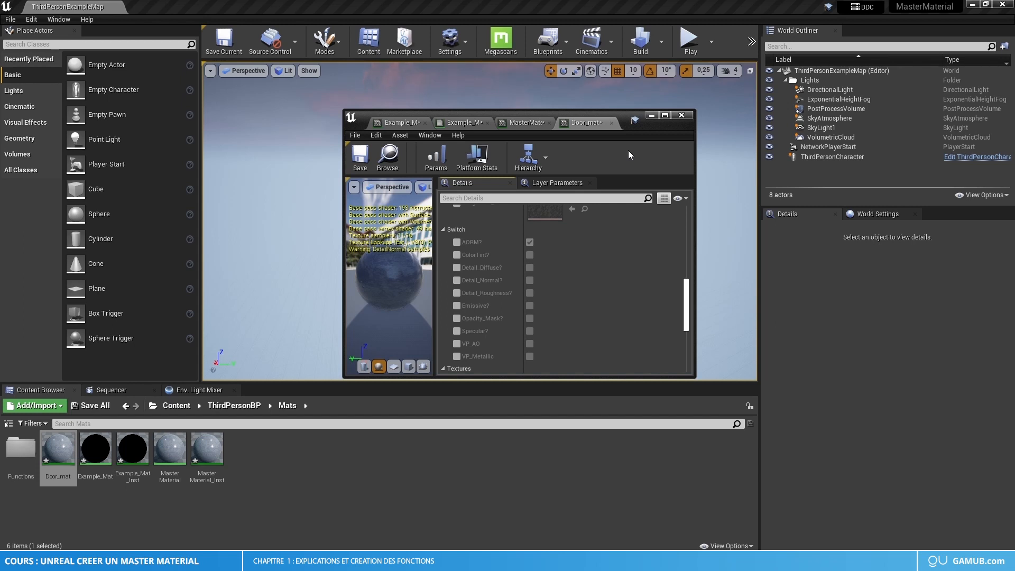
pyautogui.click(651, 116)
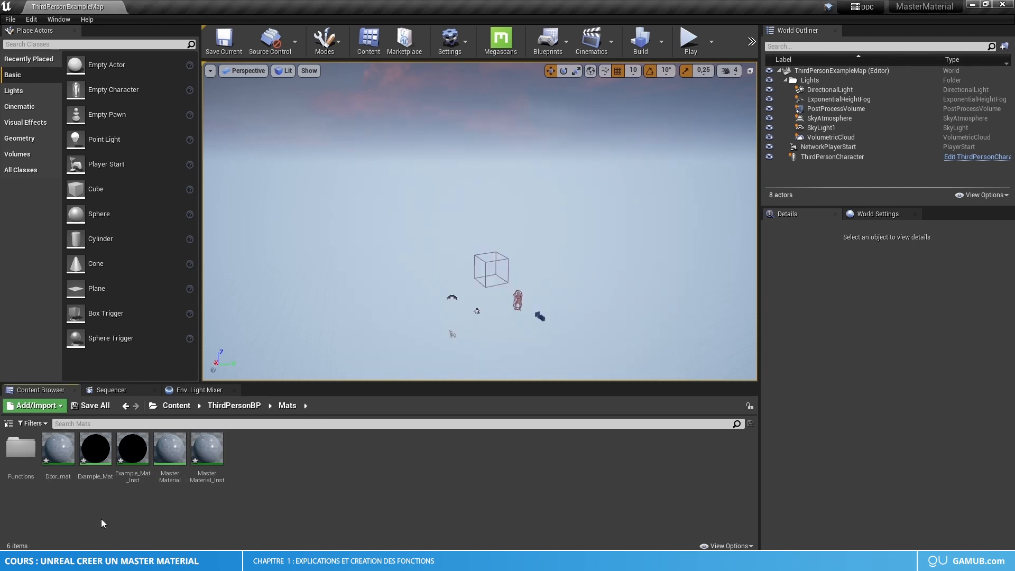
# Step: Force delete the Door_mat, Example_Mat_Inst and MasterMaterial_Inst material instances
pyautogui.keyDown('ctrl'); pyautogui.click(207, 452); pyautogui.keyUp('ctrl')
pyautogui.keyDown('ctrl'); pyautogui.click(132, 452); pyautogui.keyUp('ctrl')
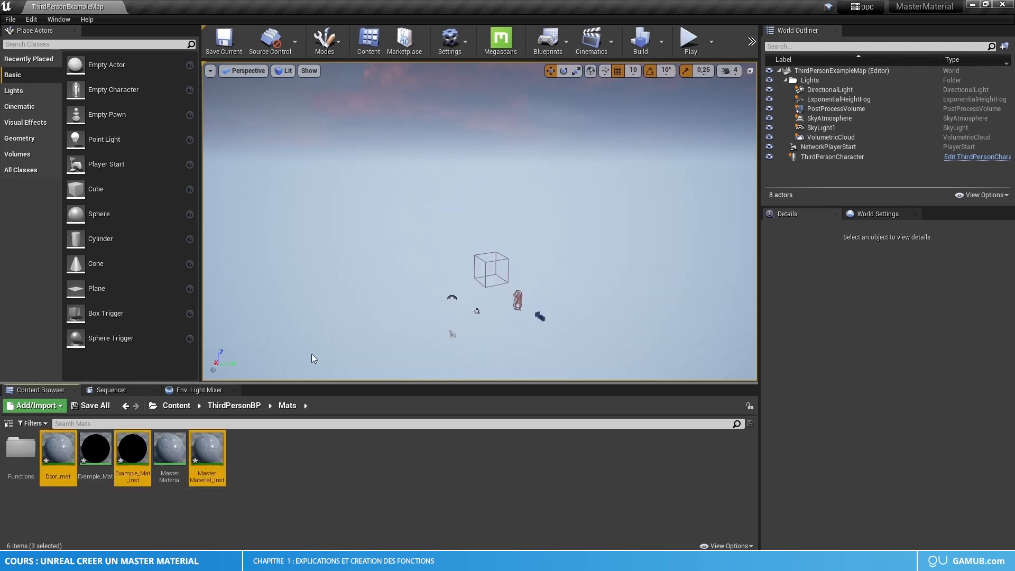
pyautogui.press('Delete')
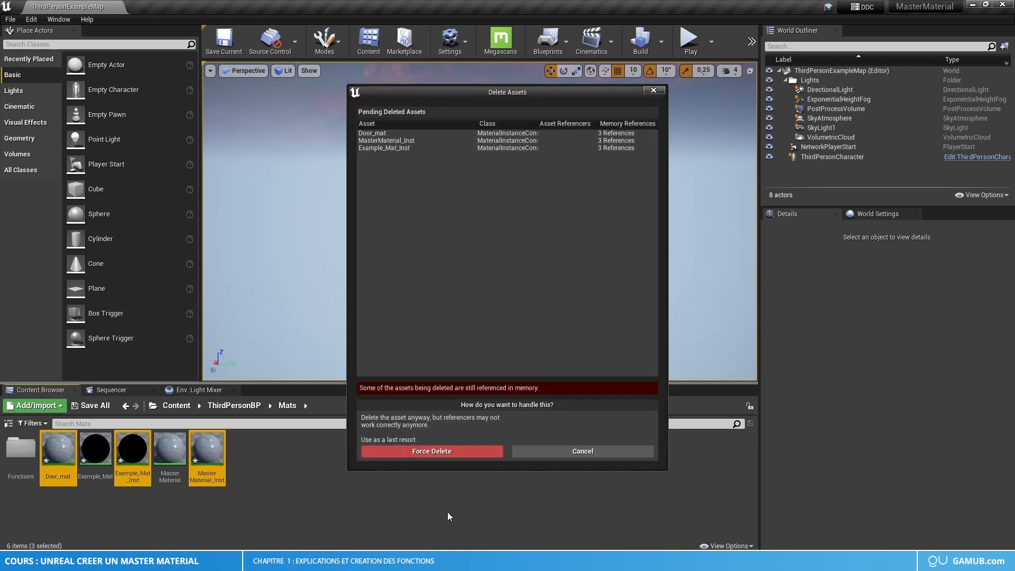
pyautogui.click(442, 453)
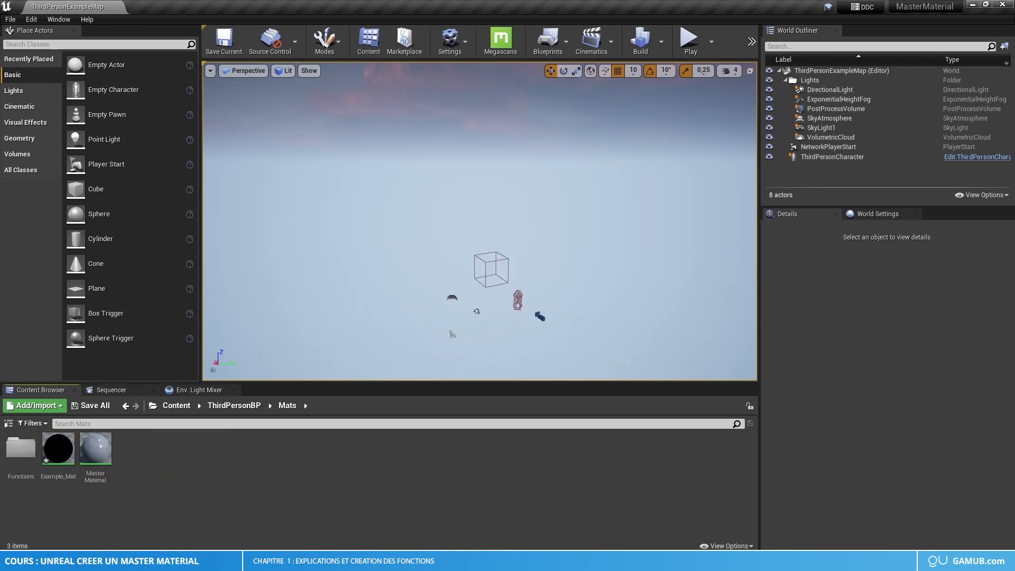
# Step: Switch to the Liste des besoins.txt notes in Notepad and examine the AORM switch and Color Tint entries
pyautogui.hotkey('alt', 'Tab')
pyautogui.click(791, 382)
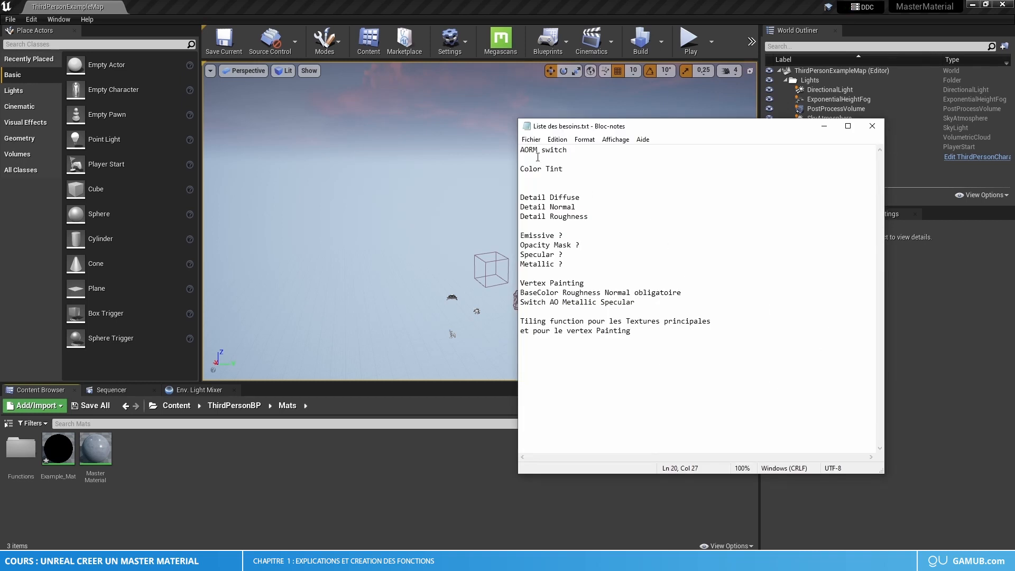
pyautogui.moveTo(521, 149); pyautogui.dragTo(582, 156)
pyautogui.click(584, 157)
pyautogui.click(529, 149)
pyautogui.press('Down')
pyautogui.moveTo(587, 152)
pyautogui.mouseDown()
pyautogui.moveTo(529, 150)
pyautogui.moveTo(576, 150)
pyautogui.mouseUp()
pyautogui.moveTo(525, 158)
pyautogui.mouseDown()
pyautogui.moveTo(586, 152)
pyautogui.moveTo(521, 150)
pyautogui.moveTo(567, 159)
pyautogui.moveTo(523, 168)
pyautogui.mouseUp()
pyautogui.click(571, 171)
pyautogui.hotkey('shift', 'Home')
pyautogui.press('End')
# Step: Examine the Detail Diffuse, Detail Normal and Detail Roughness entries in the requirements list
pyautogui.moveTo(550, 198); pyautogui.dragTo(610, 202)
pyautogui.click(610, 201)
pyautogui.click(586, 217)
pyautogui.moveTo(542, 207); pyautogui.dragTo(609, 223)
pyautogui.click(610, 223)
pyautogui.click(559, 207)
pyautogui.click(581, 209)
pyautogui.moveTo(590, 221); pyautogui.dragTo(549, 217)
pyautogui.click(549, 217)
pyautogui.click(598, 216)
pyautogui.moveTo(639, 223); pyautogui.dragTo(520, 197)
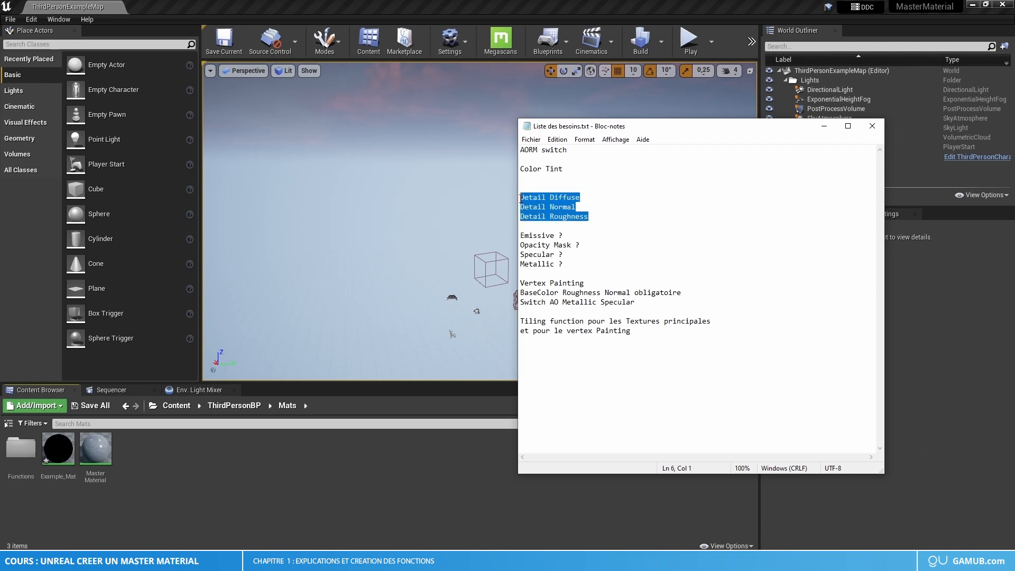
# Step: Examine the Emissive entry and the Vertex Painting requirements for BaseColor, Roughness and Normal in the list
pyautogui.click(598, 273)
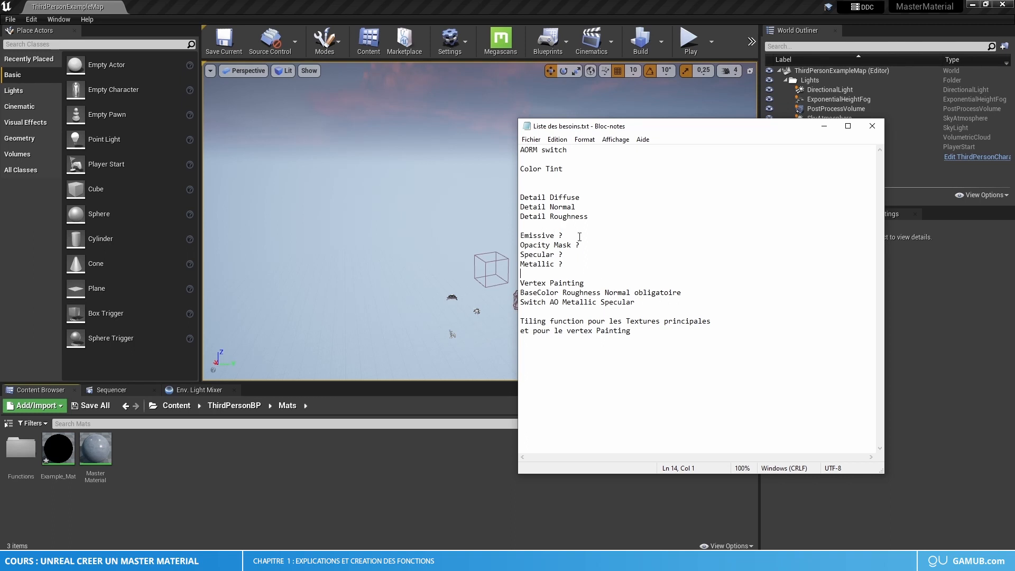
pyautogui.moveTo(563, 235)
pyautogui.mouseDown()
pyautogui.moveTo(521, 236)
pyautogui.moveTo(563, 236)
pyautogui.mouseUp()
pyautogui.click(523, 235)
pyautogui.moveTo(522, 284); pyautogui.dragTo(573, 284)
pyautogui.click(600, 286)
pyautogui.moveTo(521, 292); pyautogui.dragTo(561, 295)
pyautogui.click(588, 293)
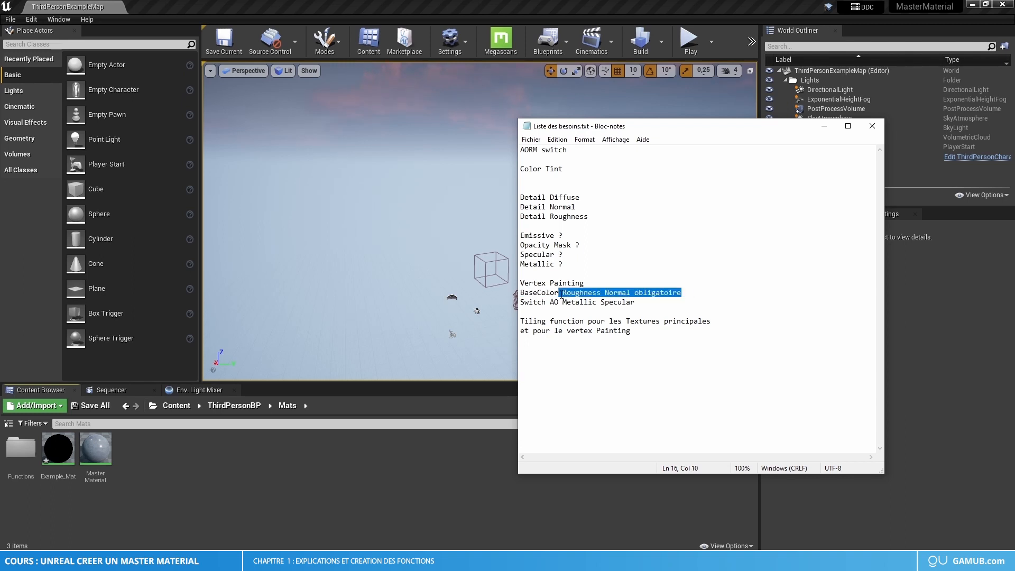
pyautogui.click(564, 293)
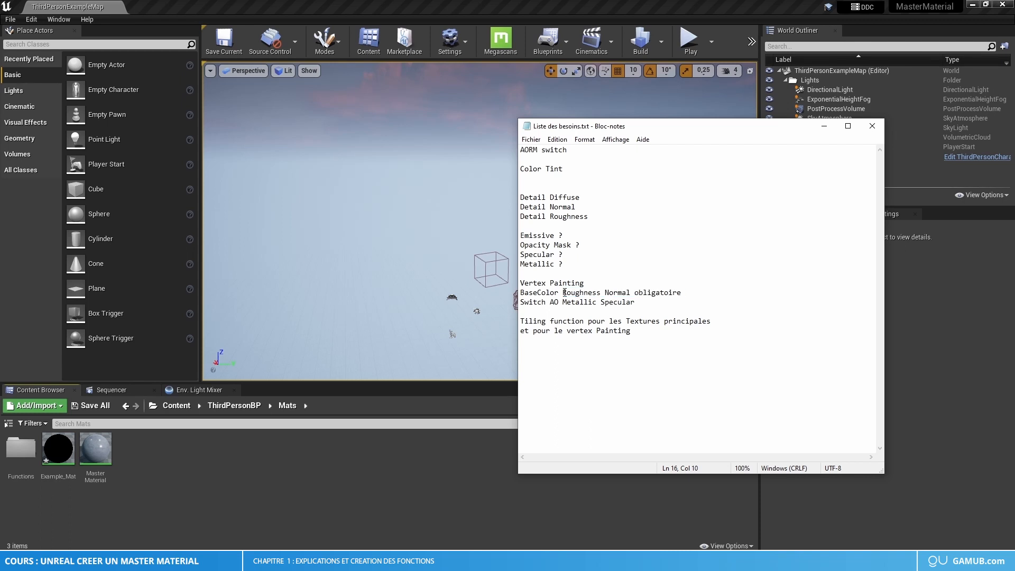
pyautogui.moveTo(631, 293); pyautogui.dragTo(522, 293)
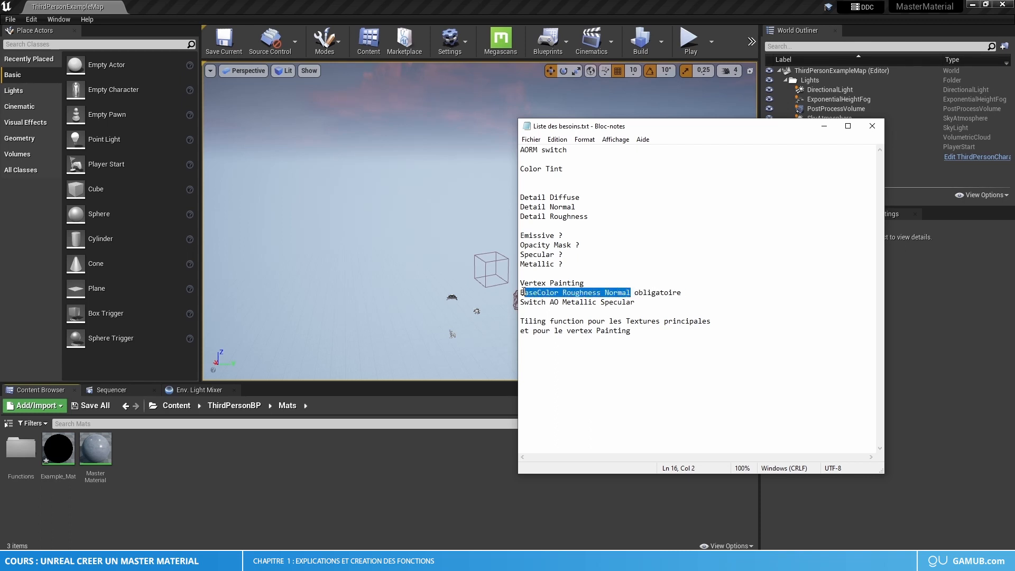
pyautogui.click(542, 293)
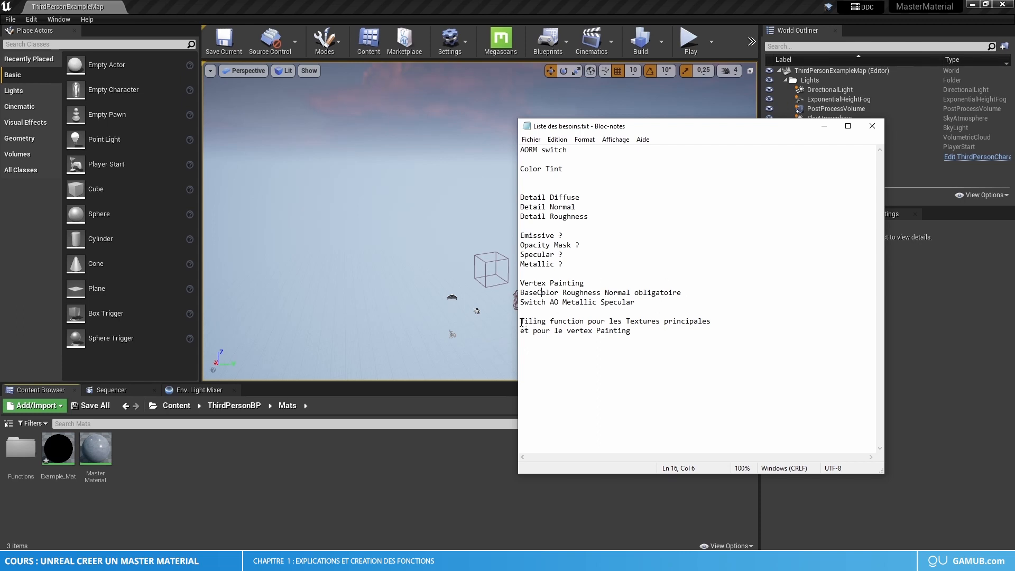
# Step: Examine the tiling function lines, look over the whole requirements list, and minimize Notepad
pyautogui.moveTo(521, 322); pyautogui.dragTo(556, 322)
pyautogui.click(556, 322)
pyautogui.click(621, 350)
pyautogui.moveTo(711, 322); pyautogui.dragTo(610, 321)
pyautogui.click(668, 334)
pyautogui.moveTo(696, 348); pyautogui.dragTo(521, 150)
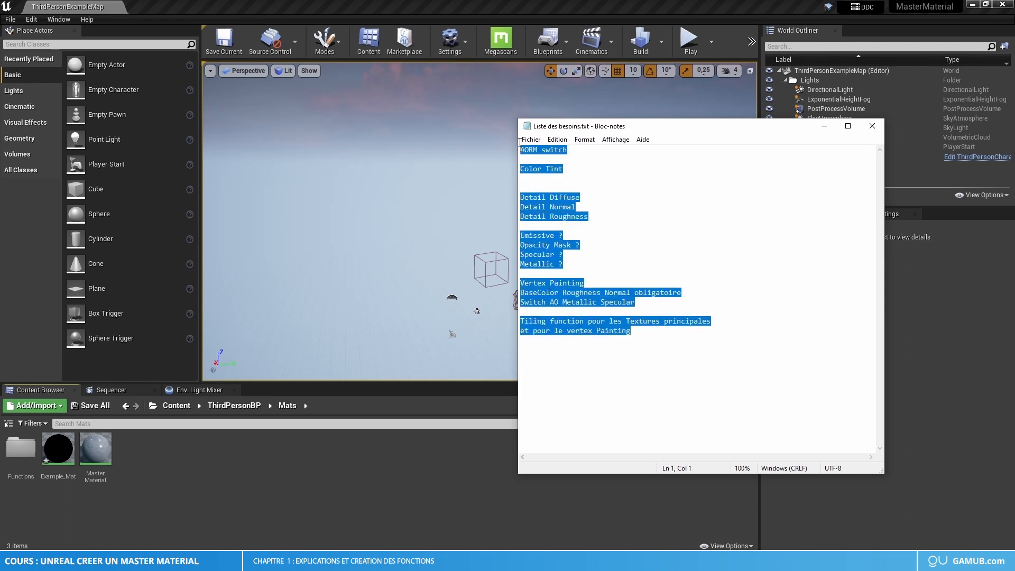
pyautogui.click(651, 254)
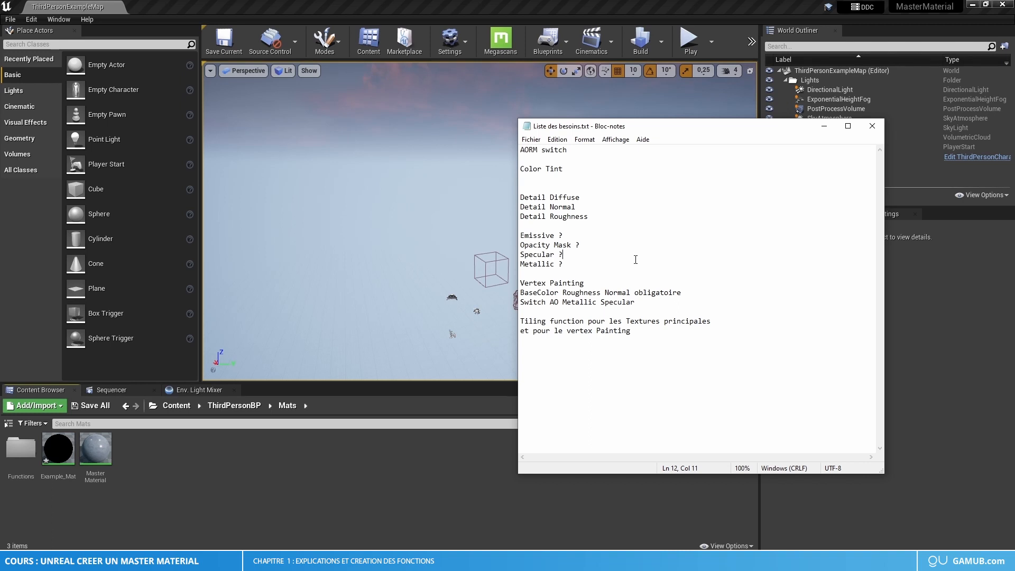
pyautogui.click(825, 127)
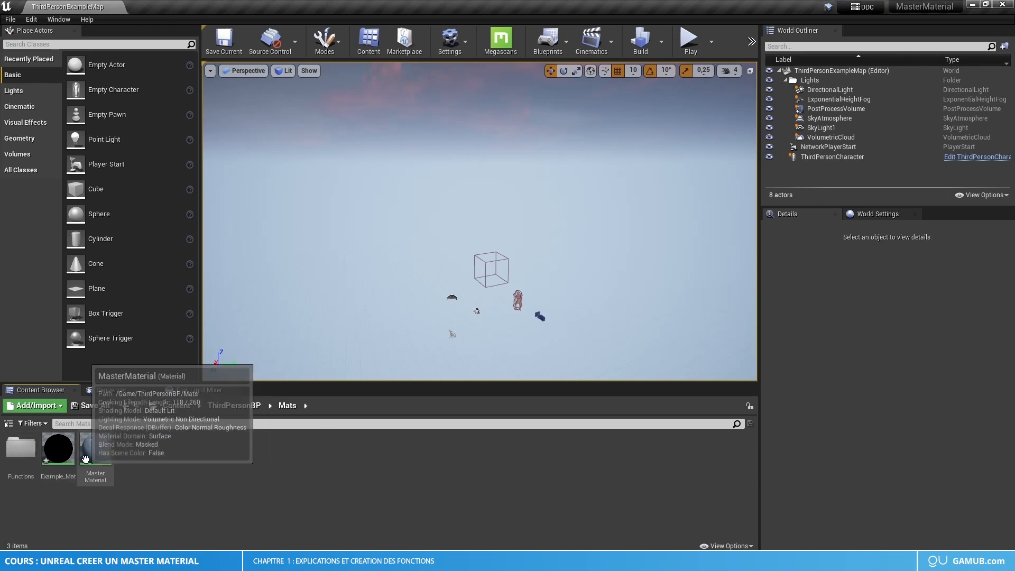
# Step: Create a new folder named Cours_MM inside the ThirdPersonBP folder
pyautogui.click(102, 472)
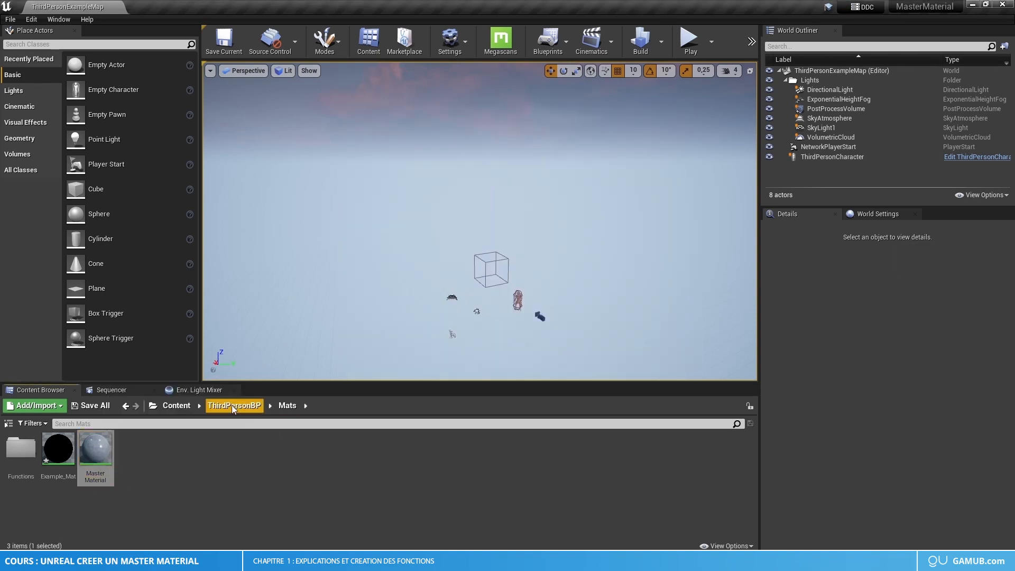
pyautogui.click(232, 406)
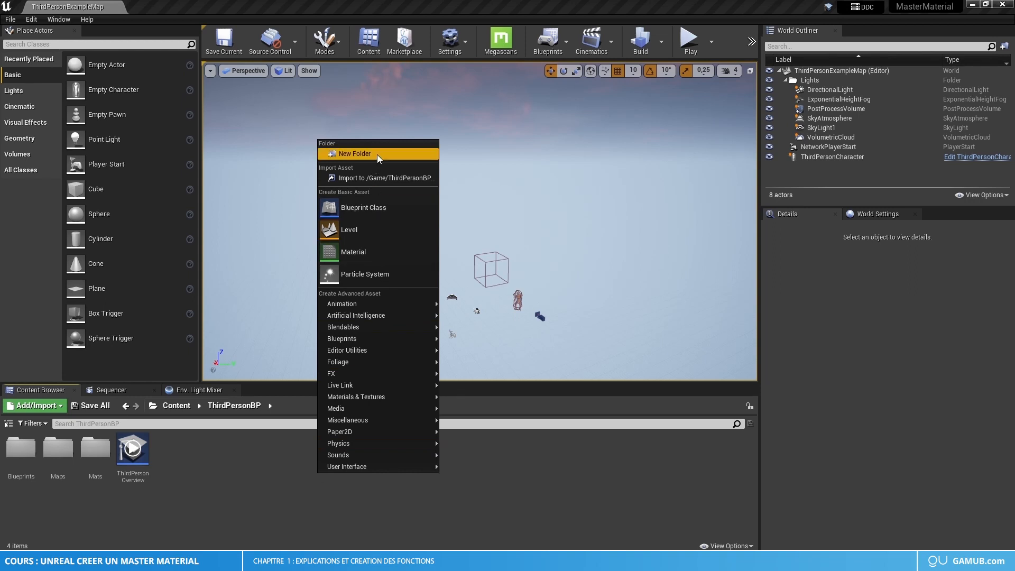
pyautogui.click(376, 154)
pyautogui.write('Cours_MM')
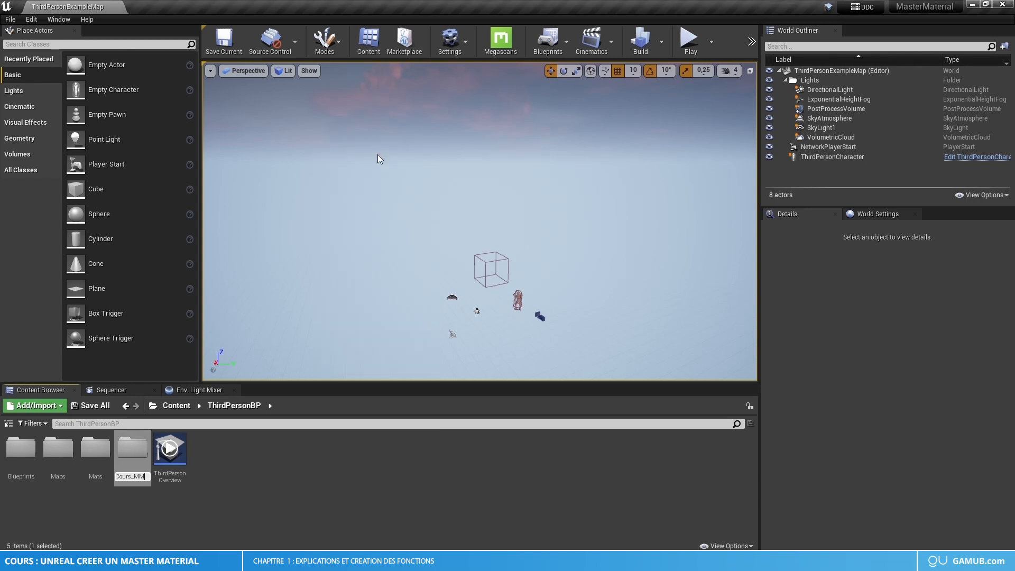
pyautogui.press('Return')
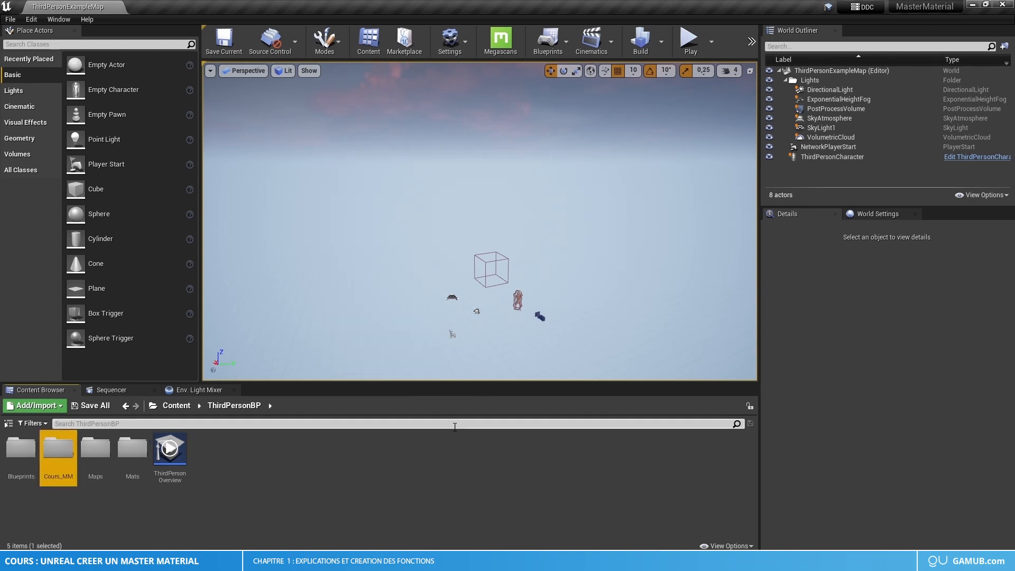
pyautogui.click(406, 464)
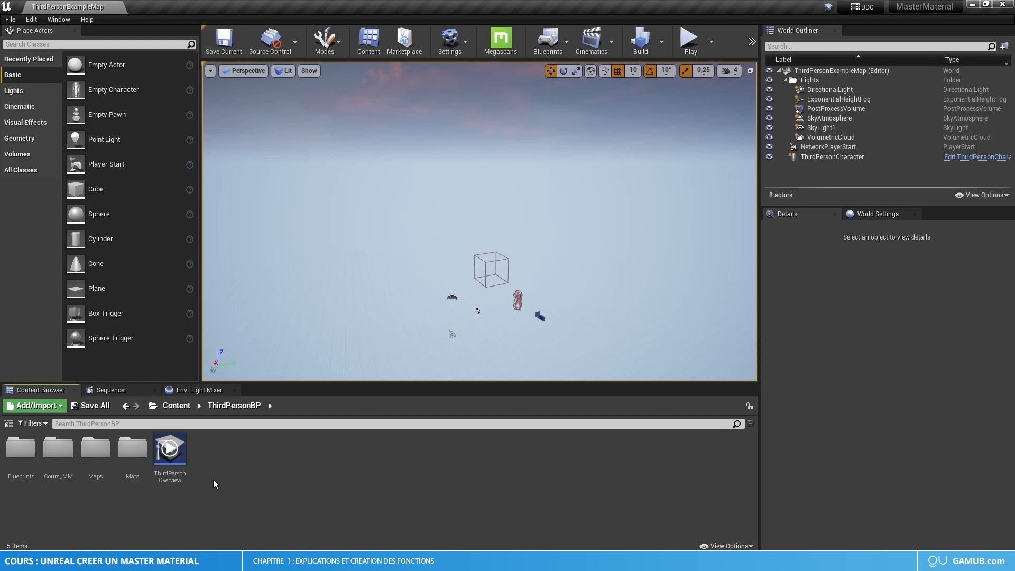
# Step: Start migrating the Mats folder from ThirdPersonBP and save the modified Example_Mat material
pyautogui.rightClick(130, 463)
pyautogui.click(235, 500)
pyautogui.doubleClick(140, 469)
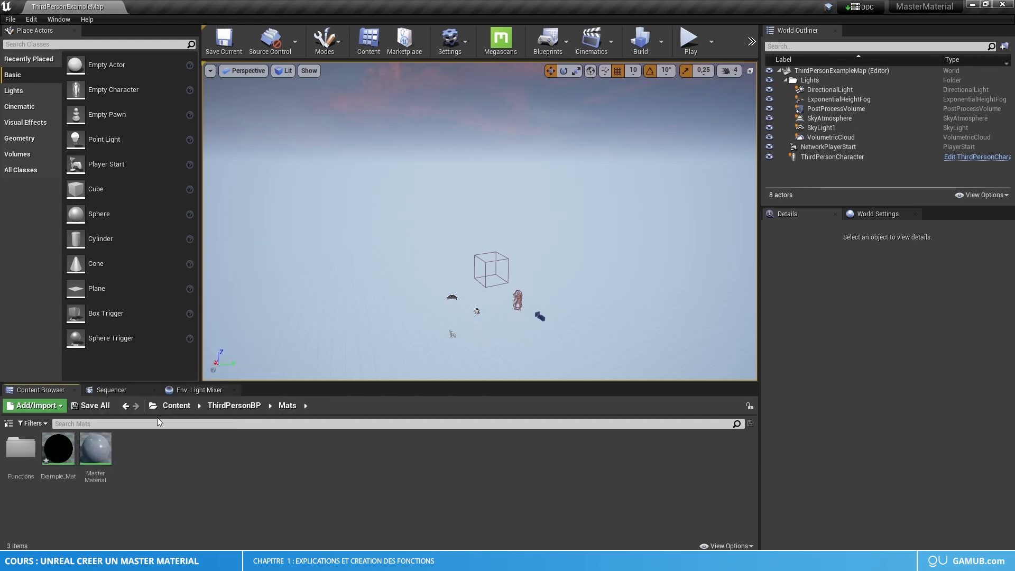
pyautogui.click(234, 405)
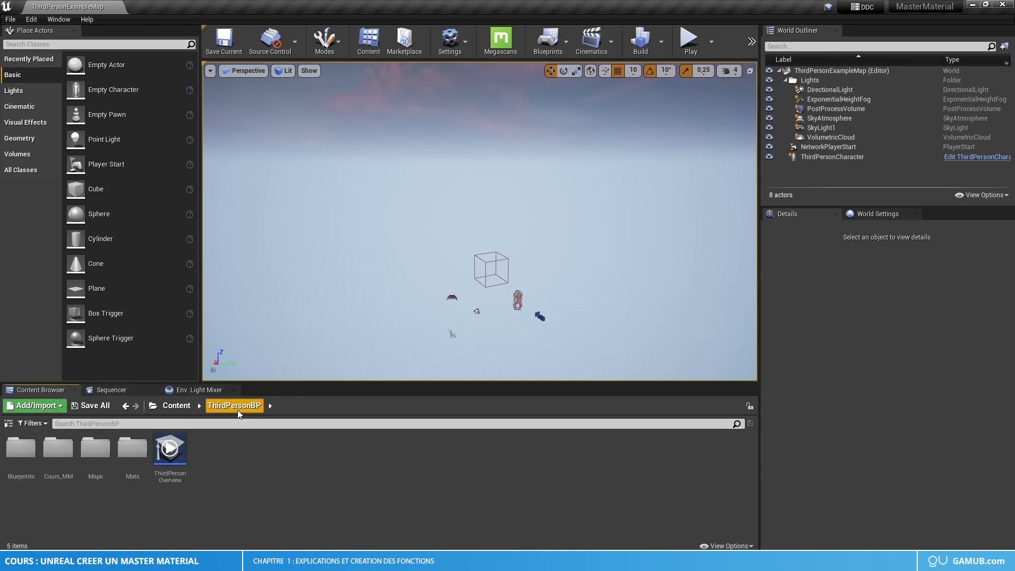
pyautogui.rightClick(126, 469)
pyautogui.click(166, 382)
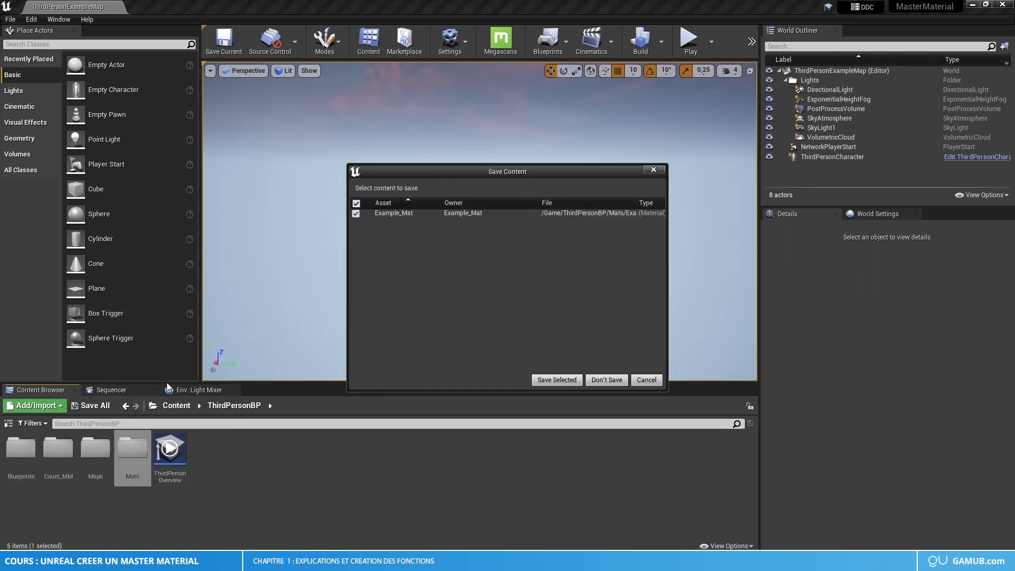
pyautogui.click(560, 380)
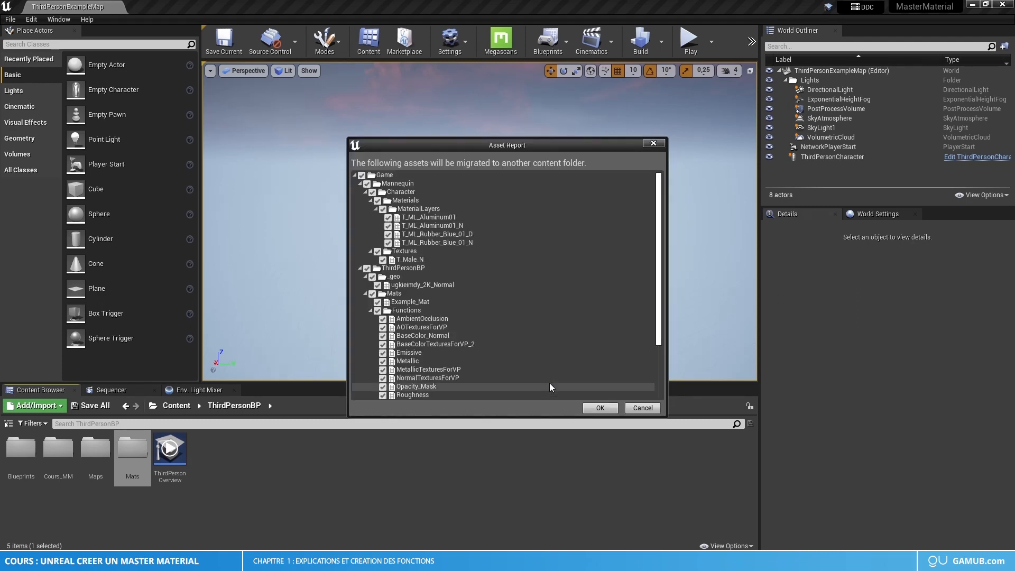
# Step: Review the asset report for the Mats migration, continue to the destination folder choice and cancel the migration
pyautogui.moveTo(660, 195)
pyautogui.mouseDown()
pyautogui.moveTo(664, 258)
pyautogui.moveTo(667, 207)
pyautogui.mouseUp()
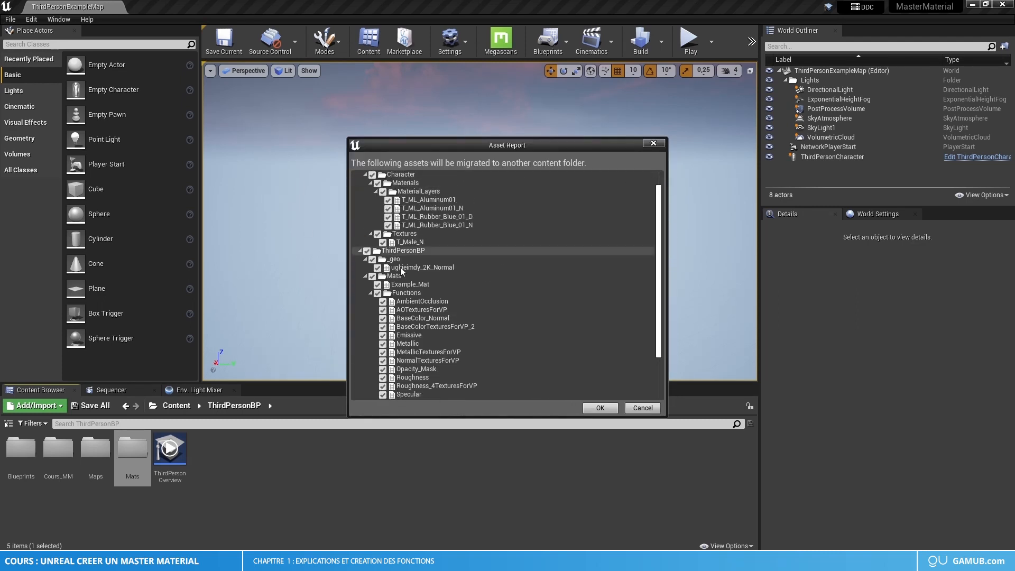
pyautogui.click(599, 408)
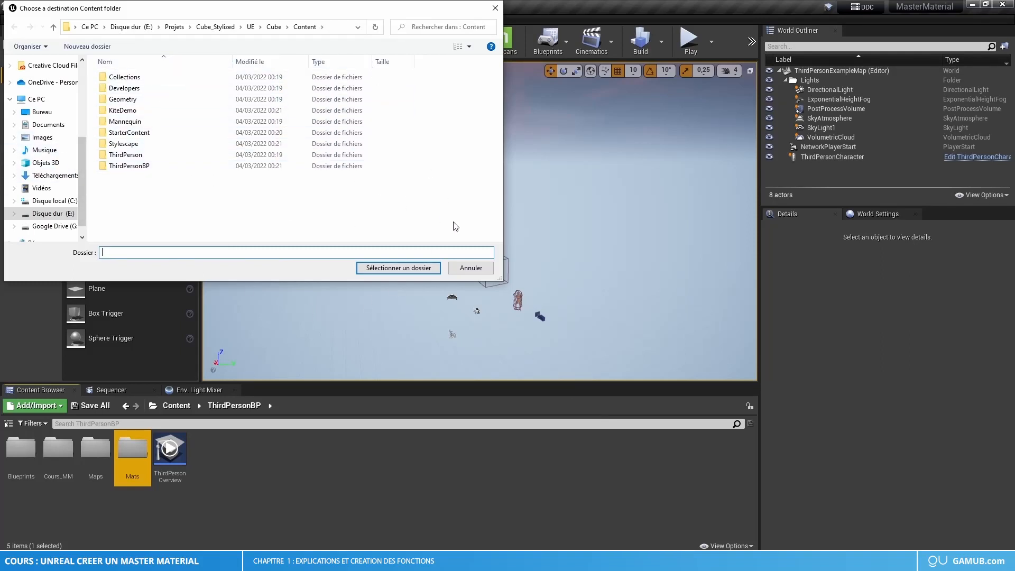
pyautogui.click(470, 267)
pyautogui.click(319, 433)
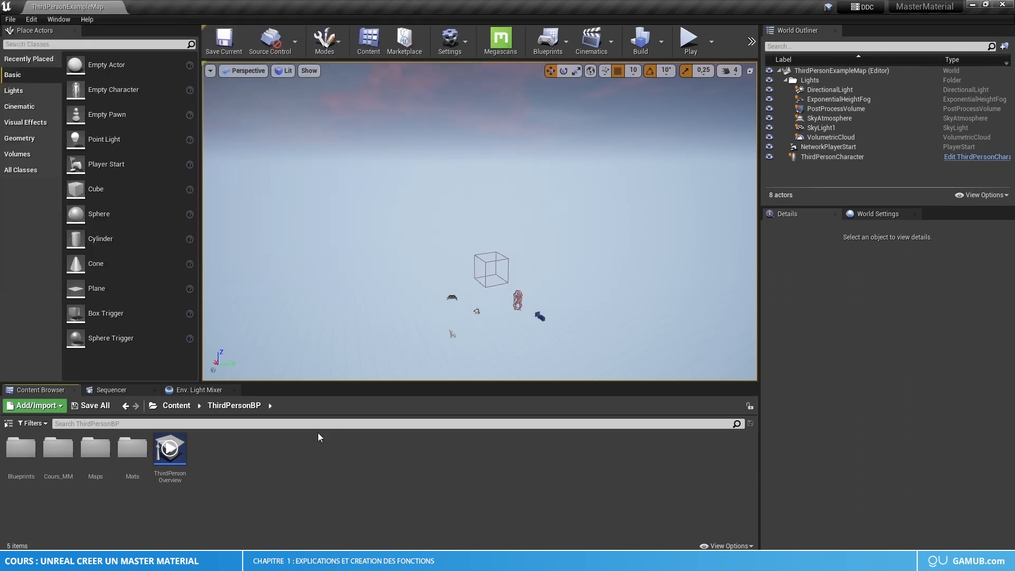
# Step: Create a new material named MasterMaterial_Cours inside the Cours_MM folder
pyautogui.click(48, 454)
pyautogui.doubleClick(48, 454)
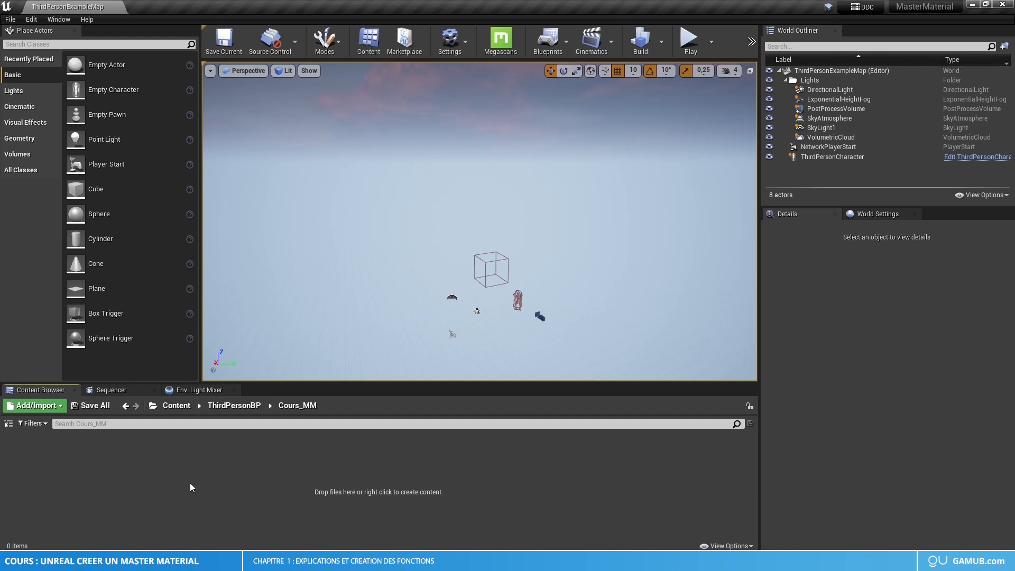
pyautogui.rightClick(191, 487)
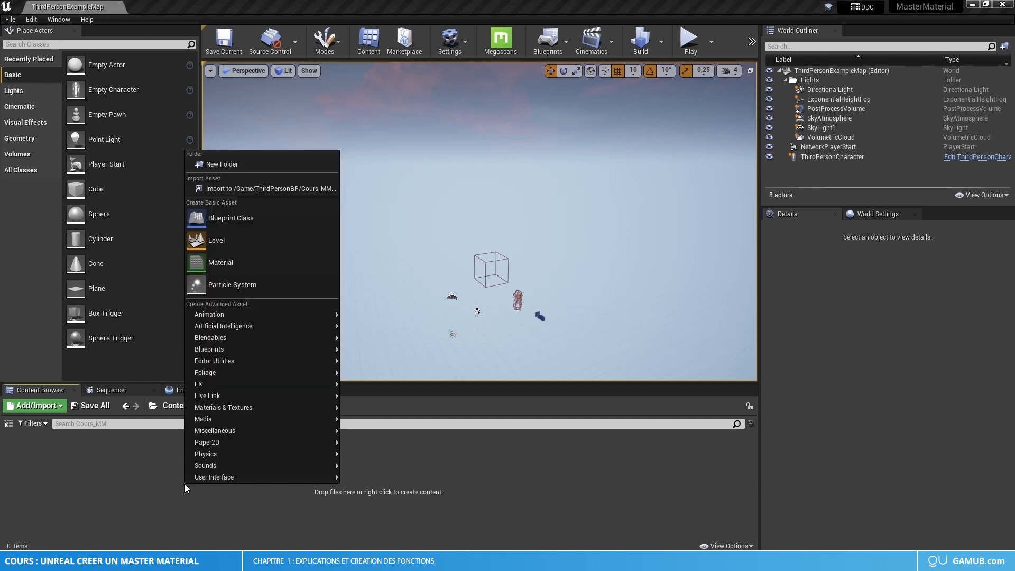
pyautogui.click(234, 262)
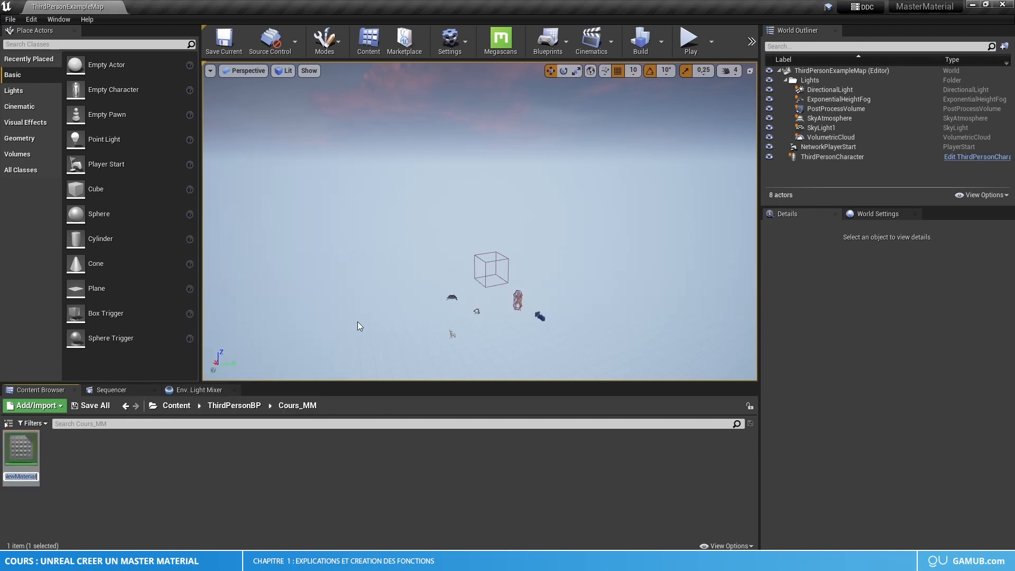
pyautogui.write('Master')
pyautogui.write('Materail')
pyautogui.press('BackSpace')
pyautogui.press('BackSpace')
pyautogui.press('BackSpace')
pyautogui.write('ial_Cours')
pyautogui.press('Return')
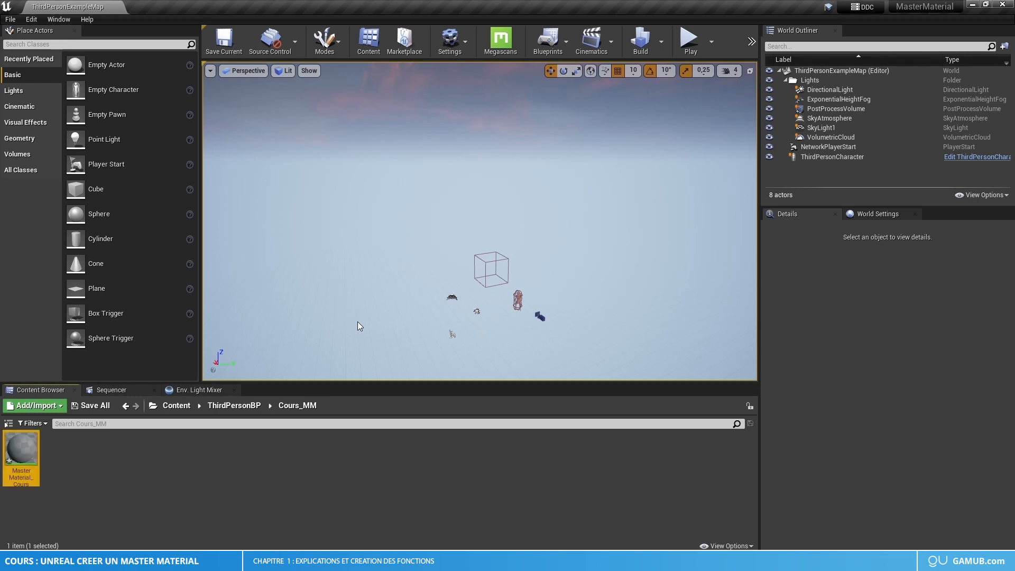
# Step: Open MasterMaterial_Cours for editing, widen the graph area and move the main material node farther right in the graph
pyautogui.doubleClick(17, 446)
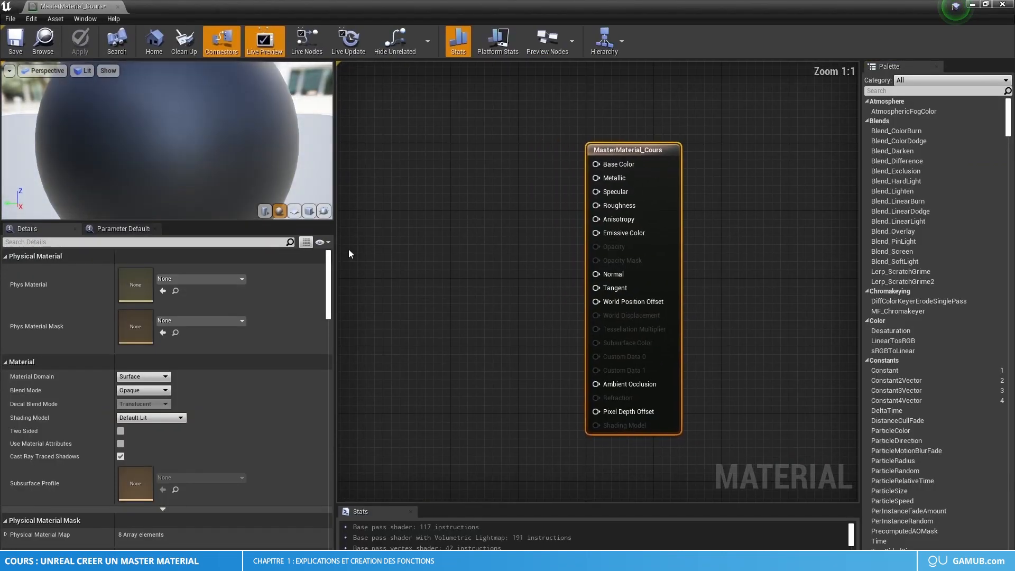
pyautogui.moveTo(333, 242); pyautogui.dragTo(144, 242)
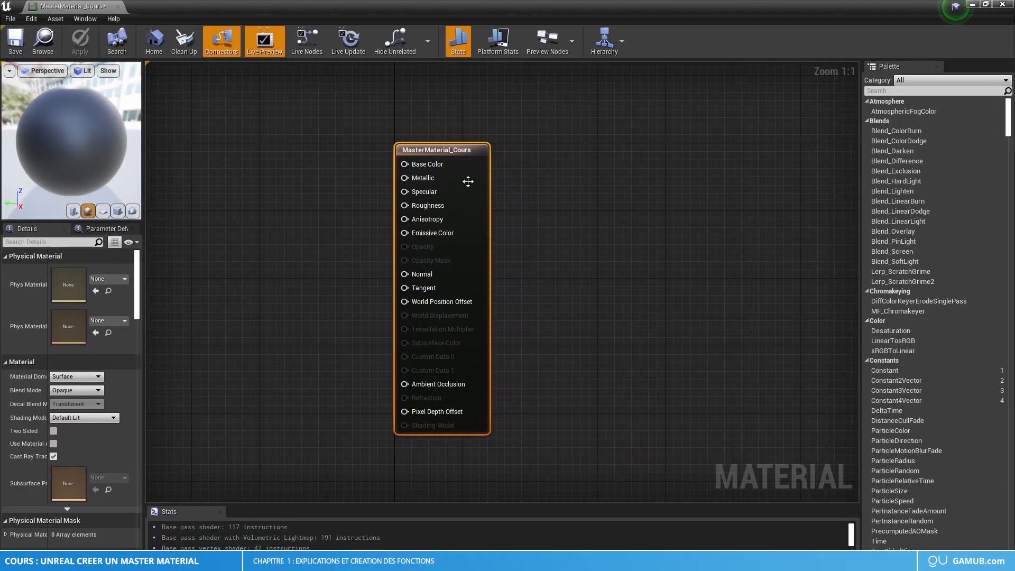
pyautogui.moveTo(474, 154); pyautogui.dragTo(685, 145)
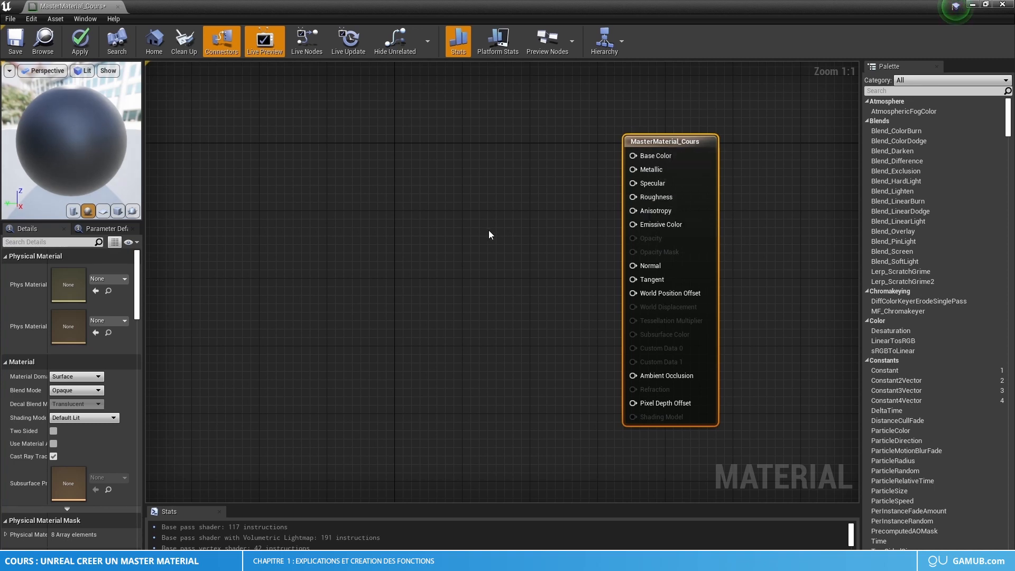
# Step: Check the Opacity Mask entry in the Liste des besoins.txt notes in Notepad and set the material's Blend Mode to Masked
pyautogui.hotkey('alt', 'Tab')
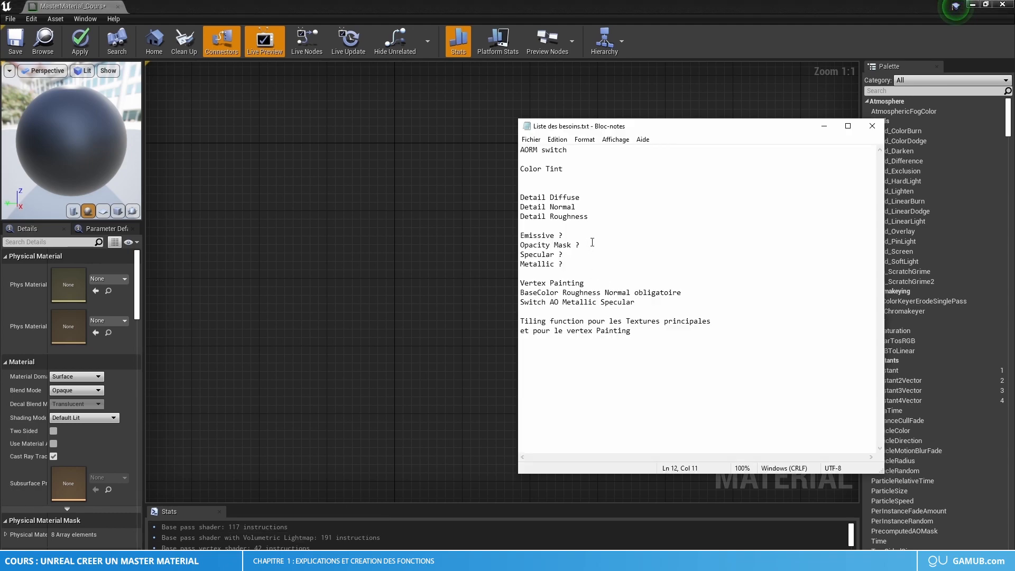
pyautogui.moveTo(592, 242)
pyautogui.mouseDown()
pyautogui.moveTo(522, 245)
pyautogui.moveTo(584, 244)
pyautogui.mouseUp()
pyautogui.hotkey('alt', 'Tab')
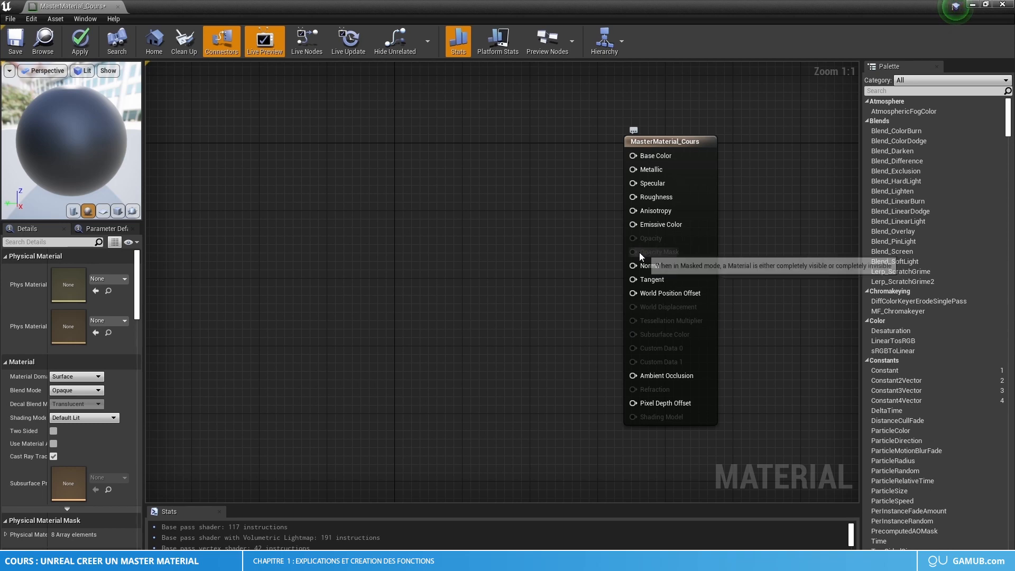
pyautogui.click(708, 141)
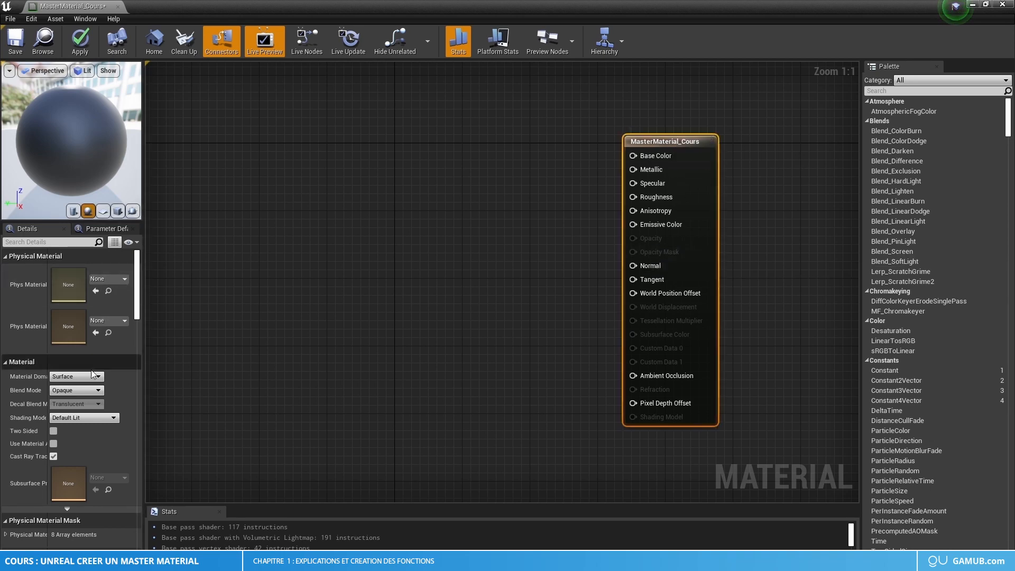
pyautogui.click(79, 390)
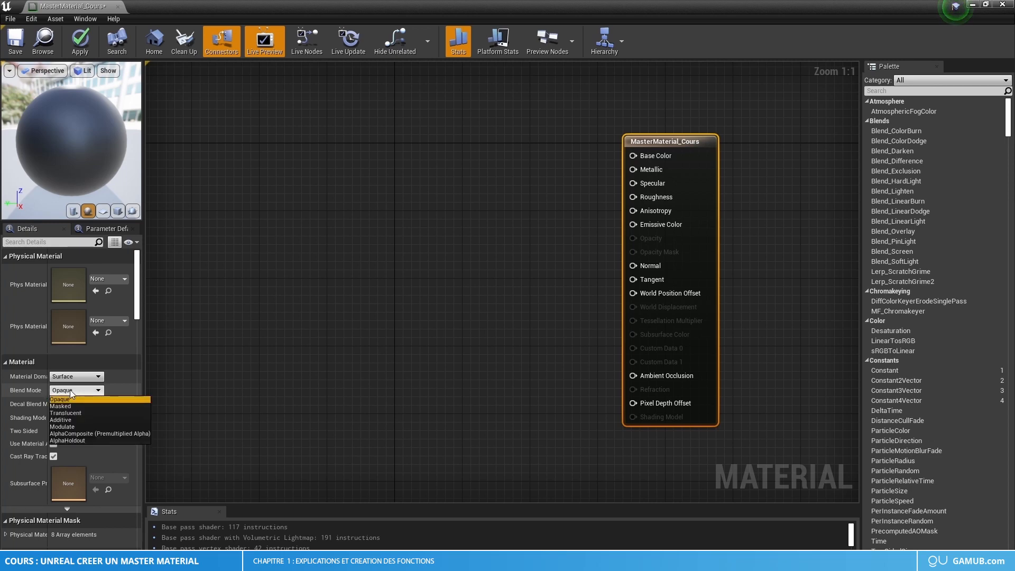
pyautogui.click(66, 406)
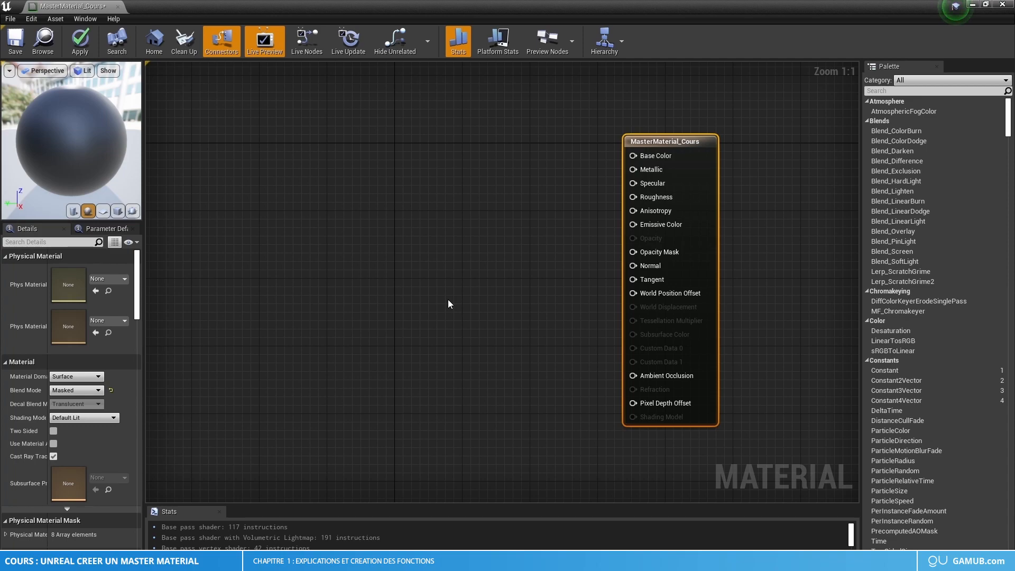
# Step: Review the entries of the Liste des besoins.txt requirements list again and return to the MasterMaterial_Cours graph
pyautogui.scroll(-6, 448, 300)
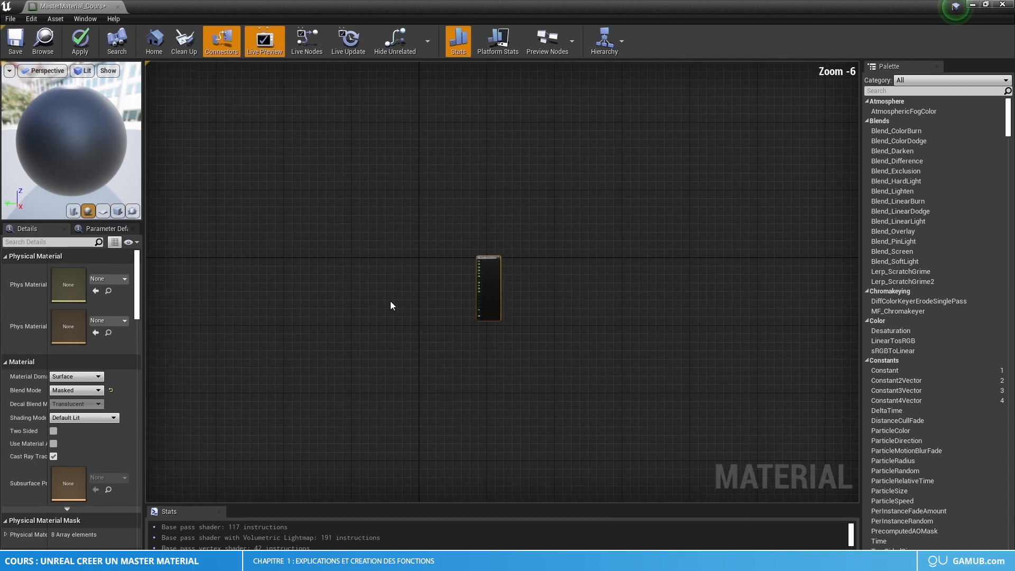
pyautogui.scroll(4, 423, 299)
pyautogui.click(288, 560)
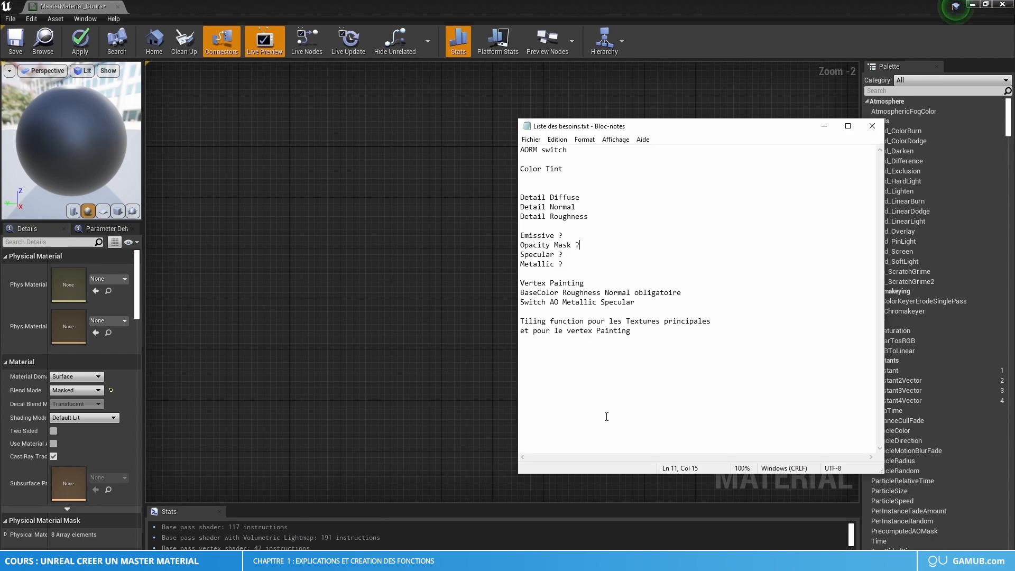
pyautogui.moveTo(637, 344); pyautogui.dragTo(516, 159)
pyautogui.click(399, 212)
pyautogui.scroll(-10, 575, 295)
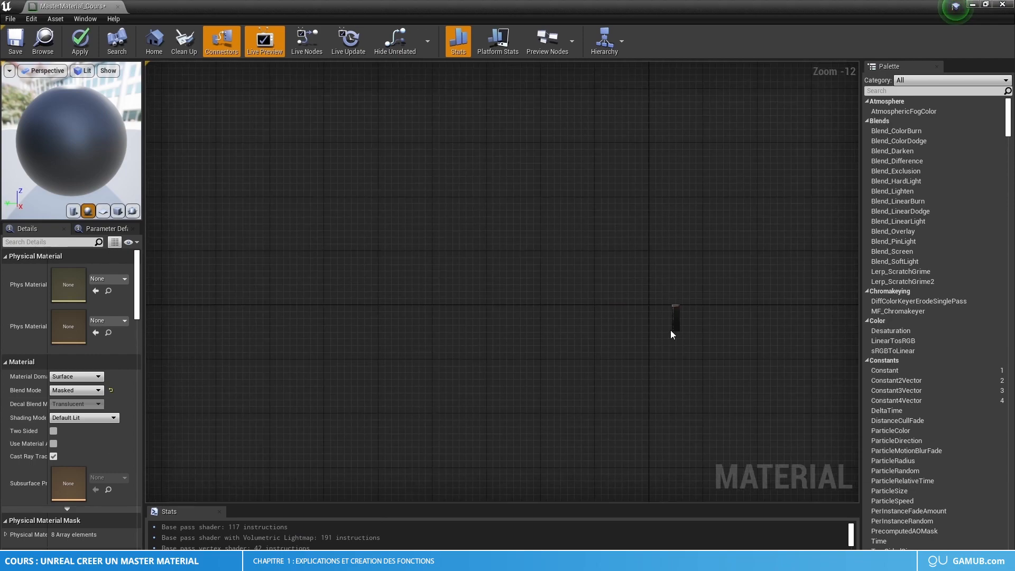
pyautogui.scroll(13, 670, 329)
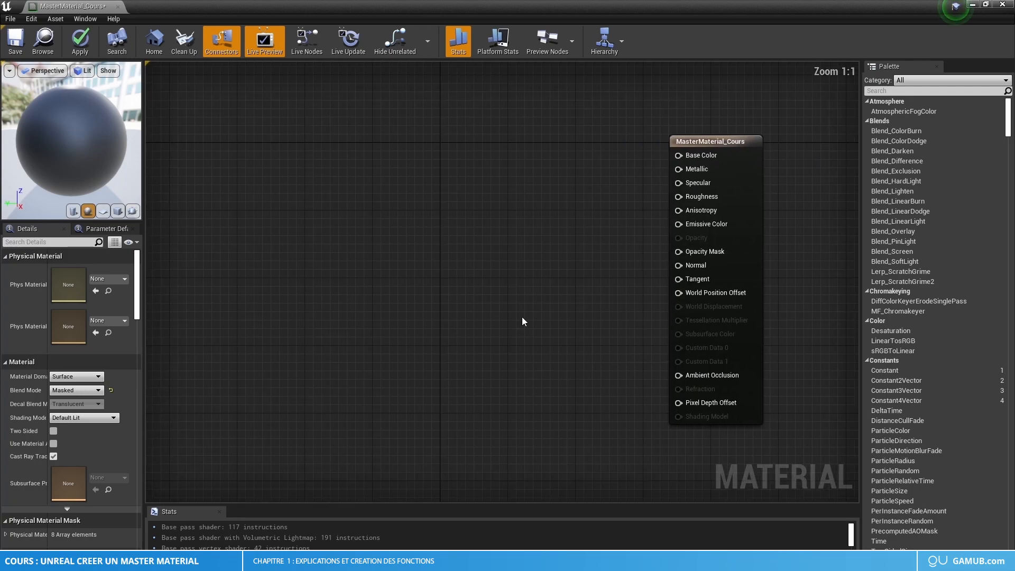
# Step: Add a DetailTexturing function node to the graph and place it to the left of the main material node
pyautogui.rightClick(335, 258)
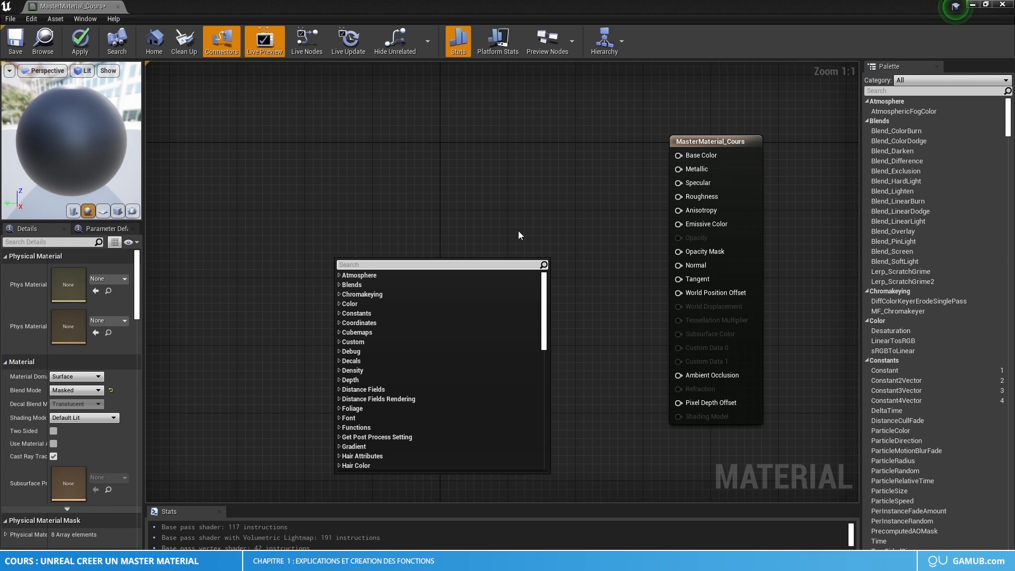
pyautogui.write('detail')
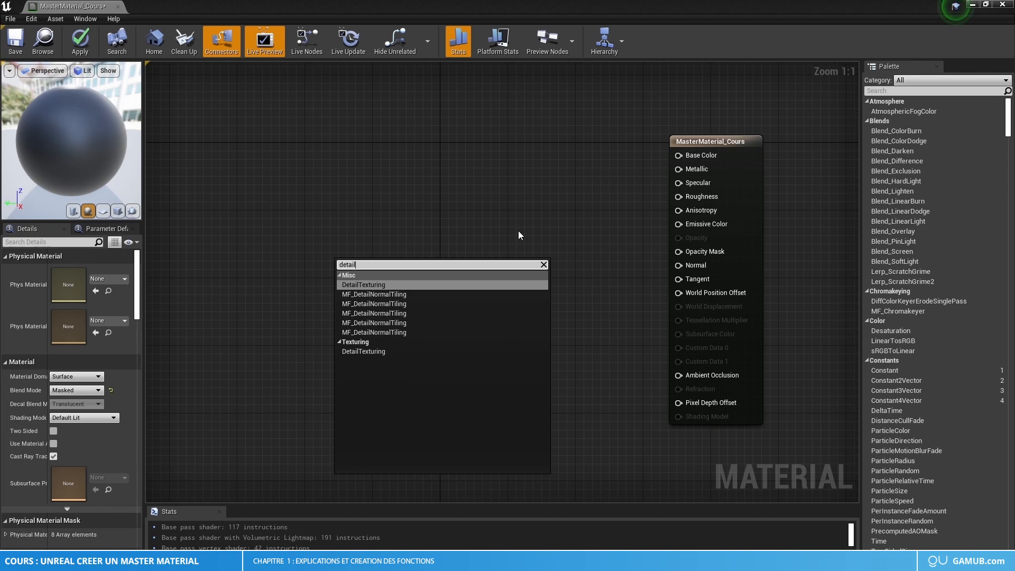
pyautogui.click(362, 286)
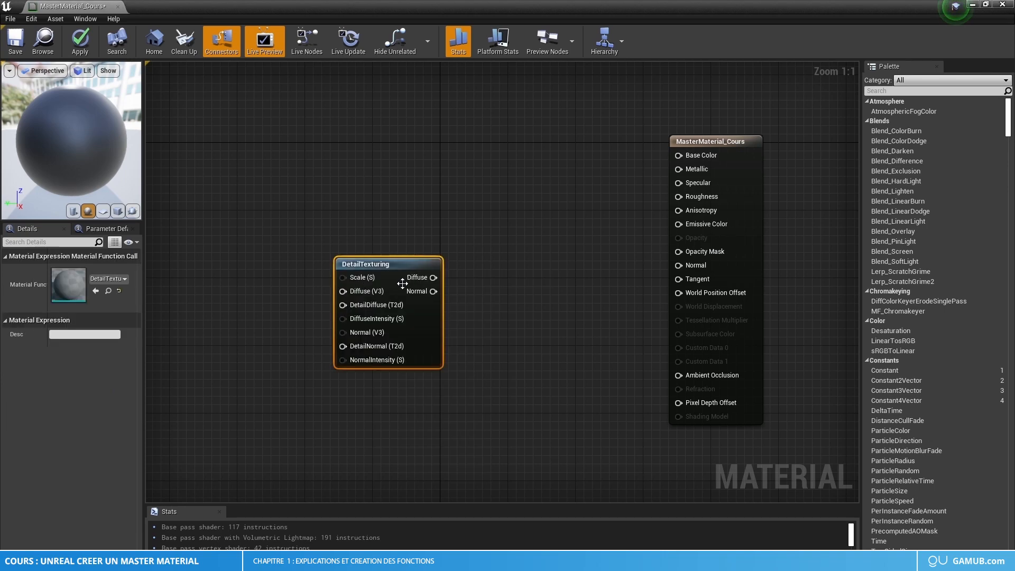
pyautogui.moveTo(364, 278); pyautogui.dragTo(435, 266)
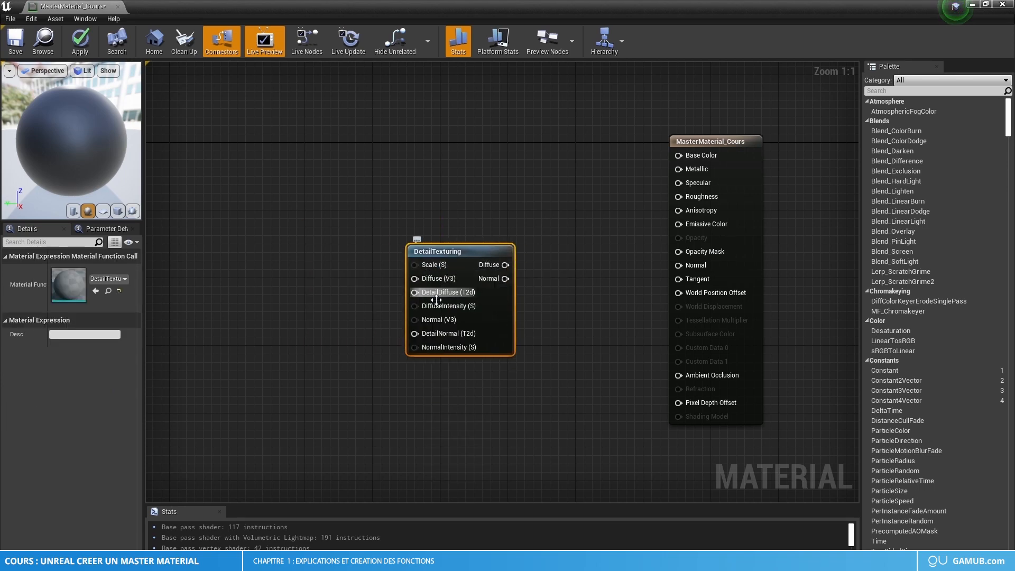
# Step: Open the DetailTexturing material function and examine its whole node network
pyautogui.doubleClick(447, 256)
pyautogui.scroll(-4, 454, 296)
pyautogui.moveTo(462, 329); pyautogui.dragTo(554, 334, button='right')
pyautogui.scroll(-3, 553, 305)
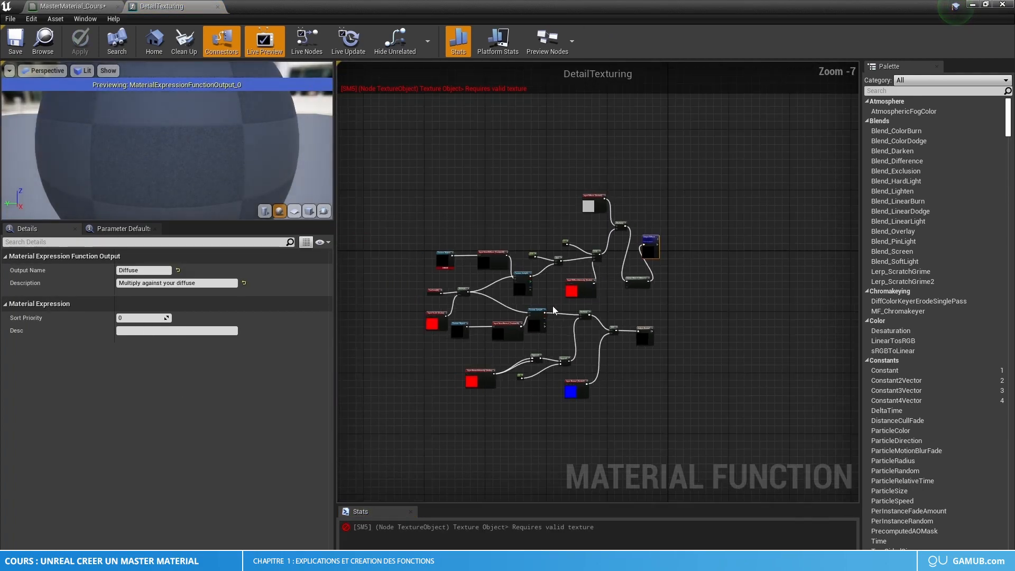
pyautogui.moveTo(786, 74); pyautogui.dragTo(445, 429)
pyautogui.click(445, 424)
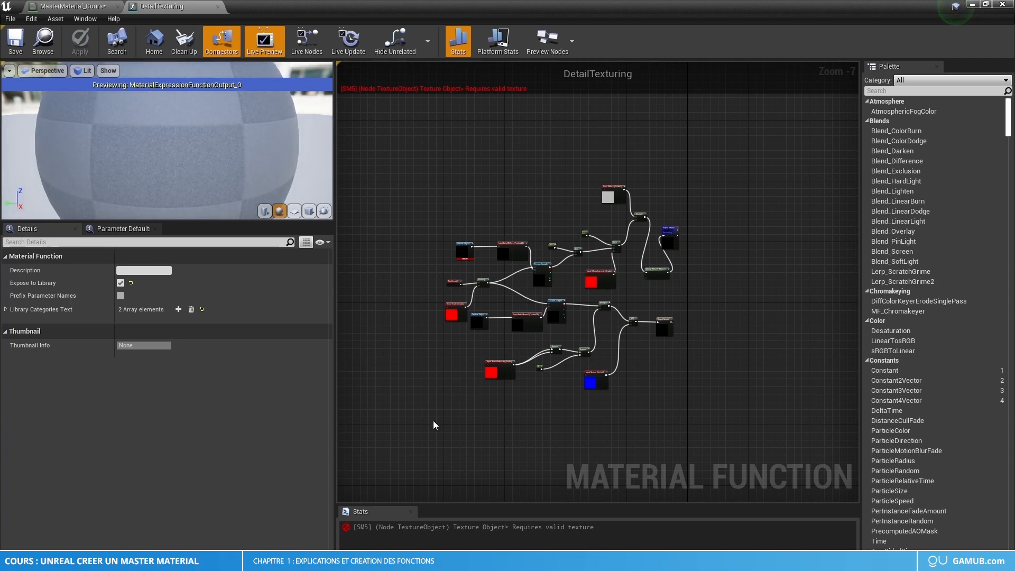
pyautogui.scroll(2, 472, 406)
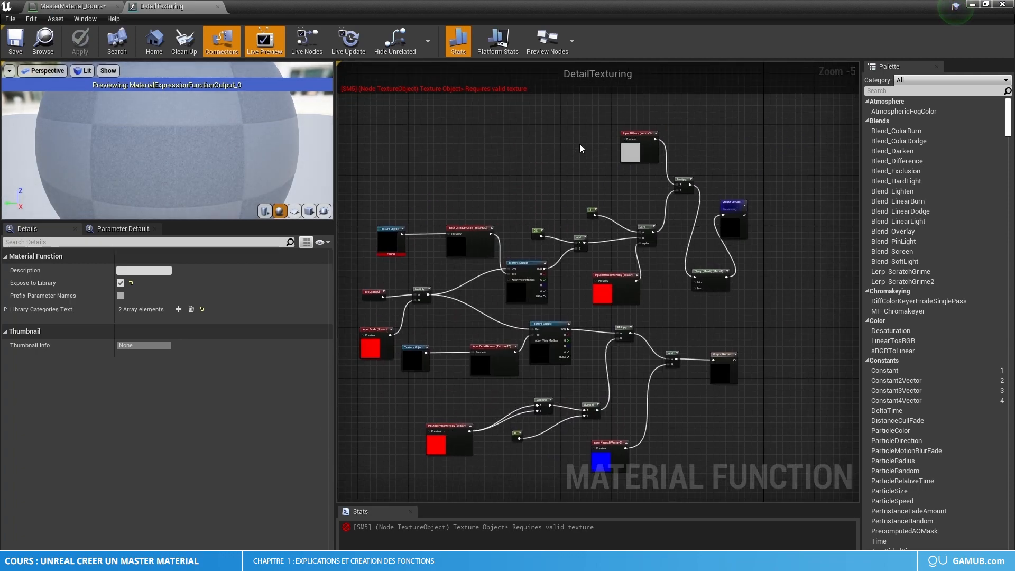
# Step: Return to the MasterMaterial_Cours graph and delete its DetailTexturing node
pyautogui.moveTo(793, 104); pyautogui.dragTo(405, 482)
pyautogui.click(405, 482)
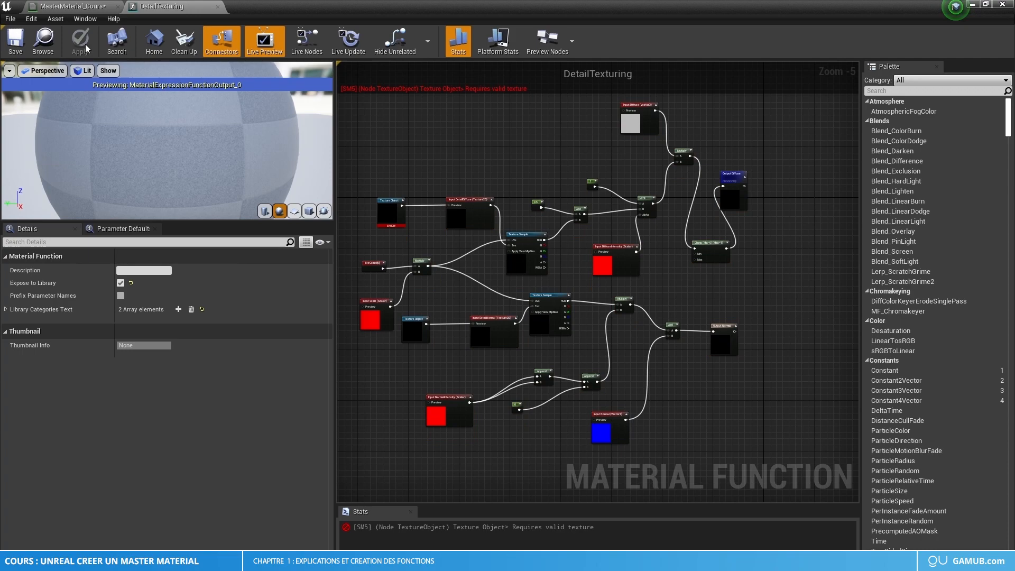
pyautogui.click(73, 6)
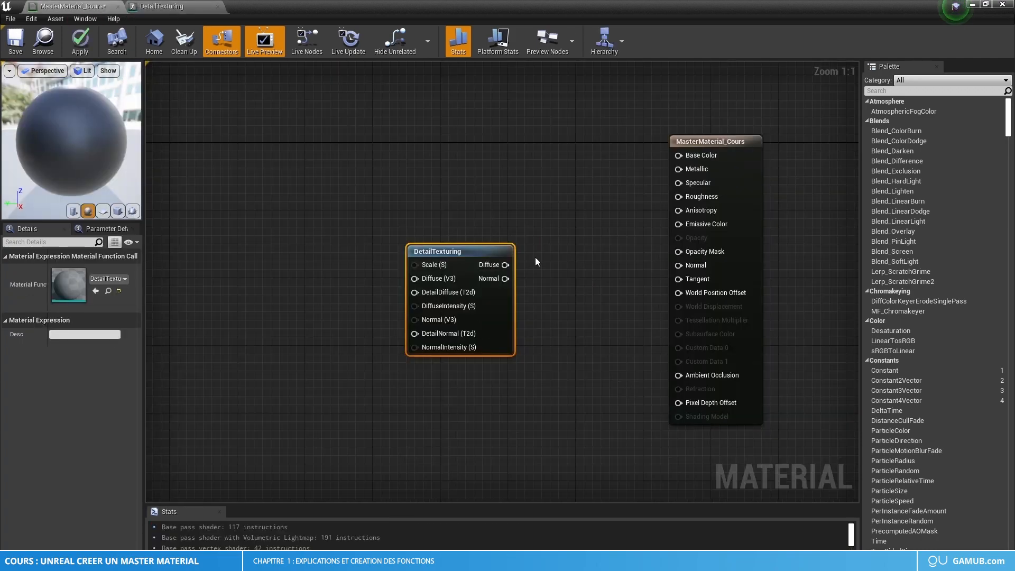
pyautogui.scroll(-4, 347, 295)
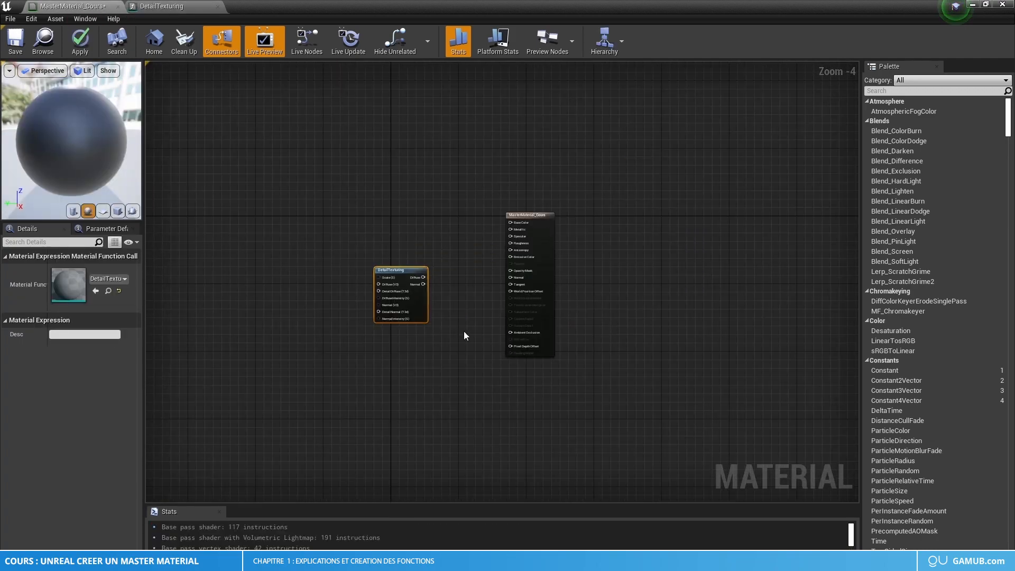
pyautogui.moveTo(442, 328); pyautogui.dragTo(633, 355, button='right')
pyautogui.scroll(-7, 633, 355)
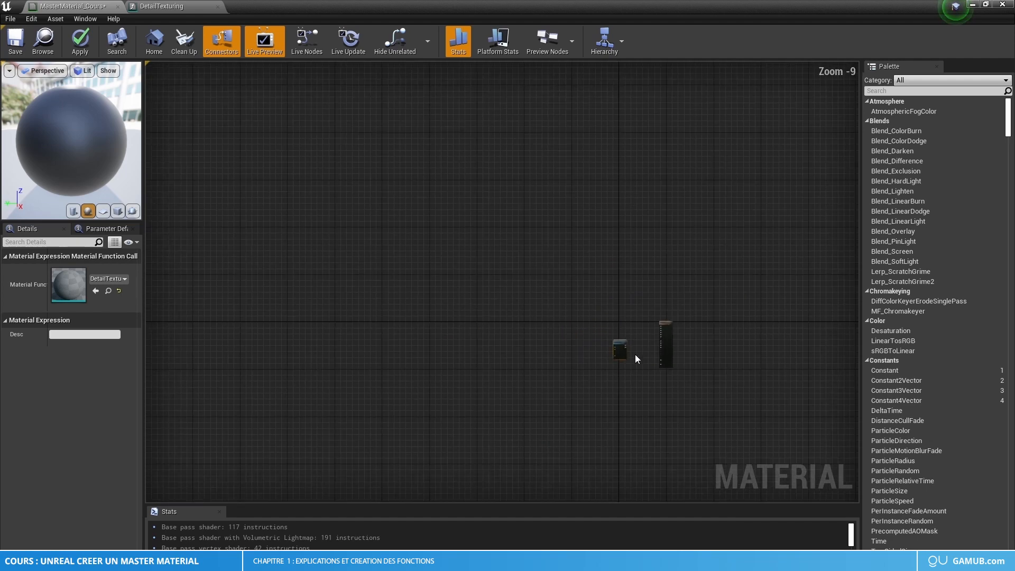
pyautogui.scroll(11, 588, 435)
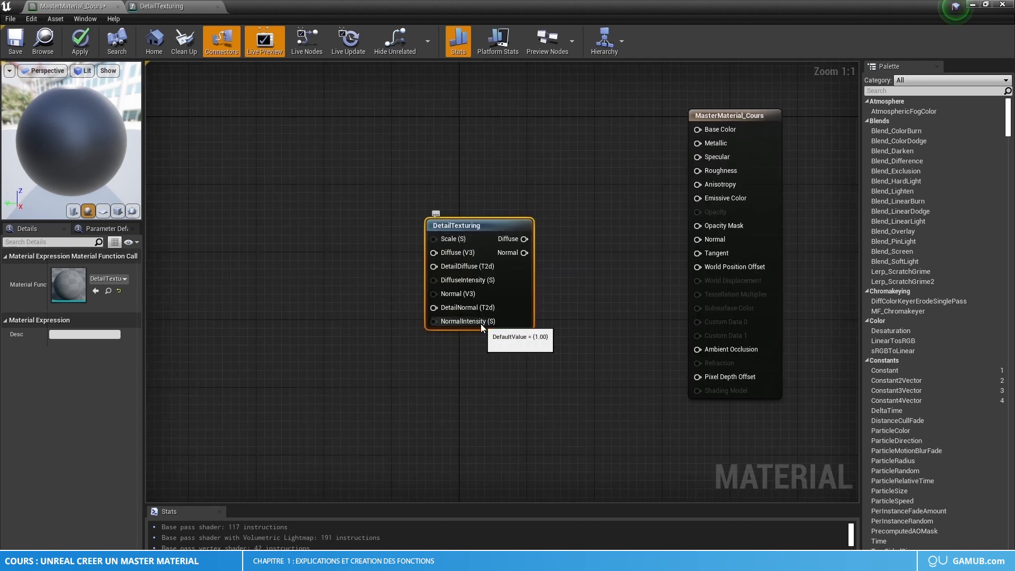
pyautogui.click(569, 255)
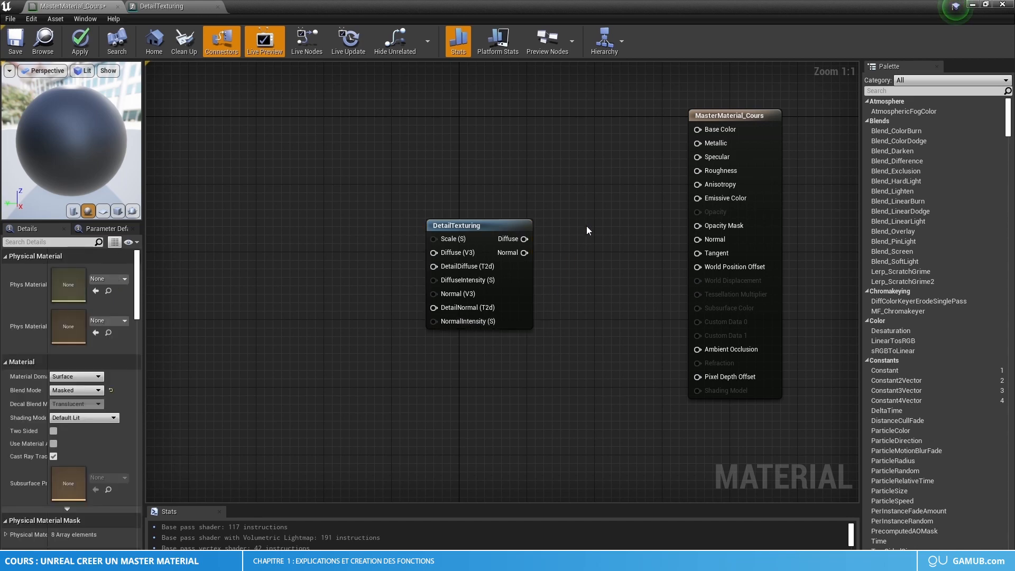
pyautogui.moveTo(586, 226); pyautogui.dragTo(365, 354)
pyautogui.press('Delete')
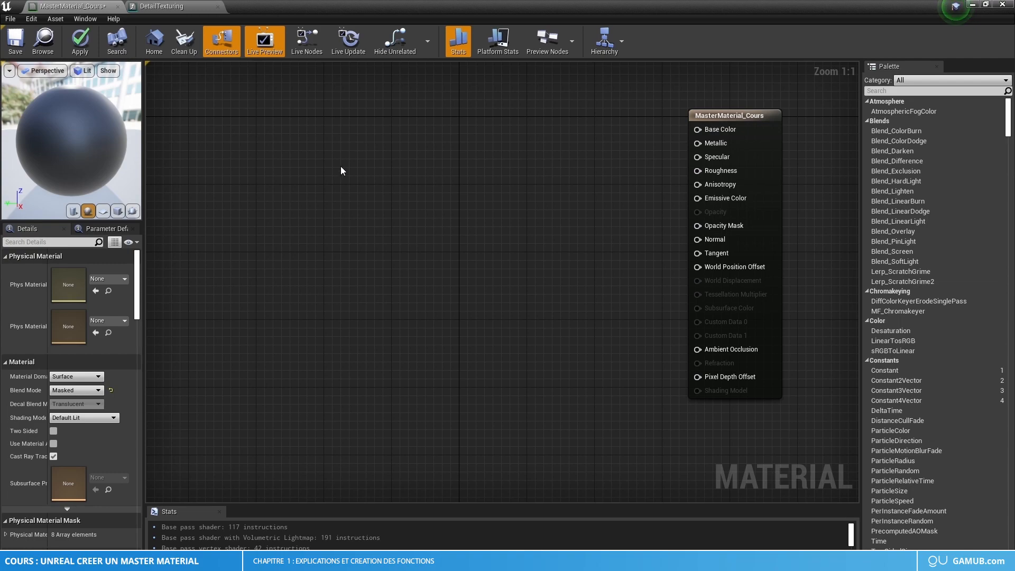
# Step: Minimize the material editor window and create a folder named MM_functions inside Cours_MM
pyautogui.moveTo(444, 5); pyautogui.dragTo(505, 77)
pyautogui.scroll(-5, 526, 242)
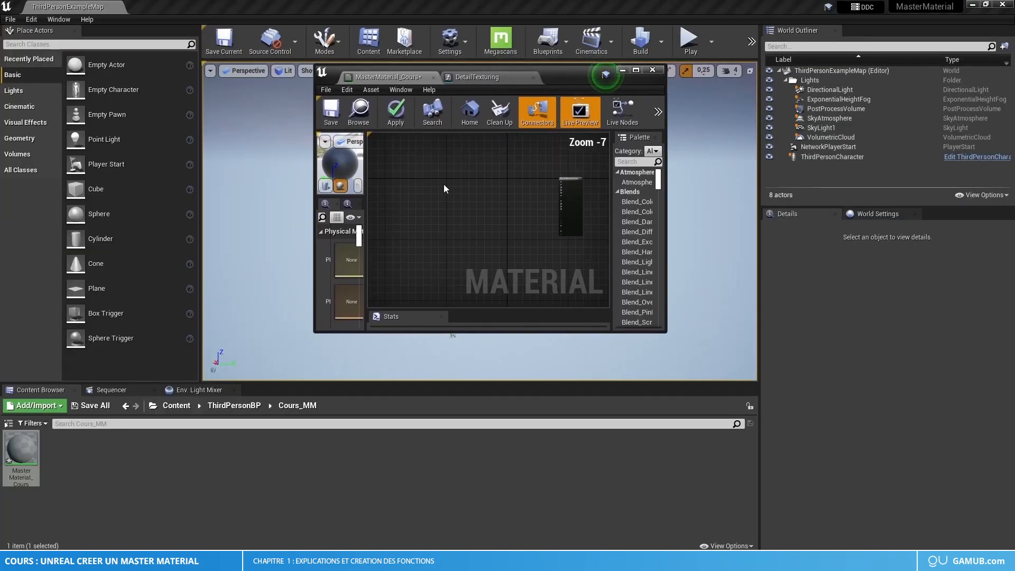
pyautogui.click(619, 70)
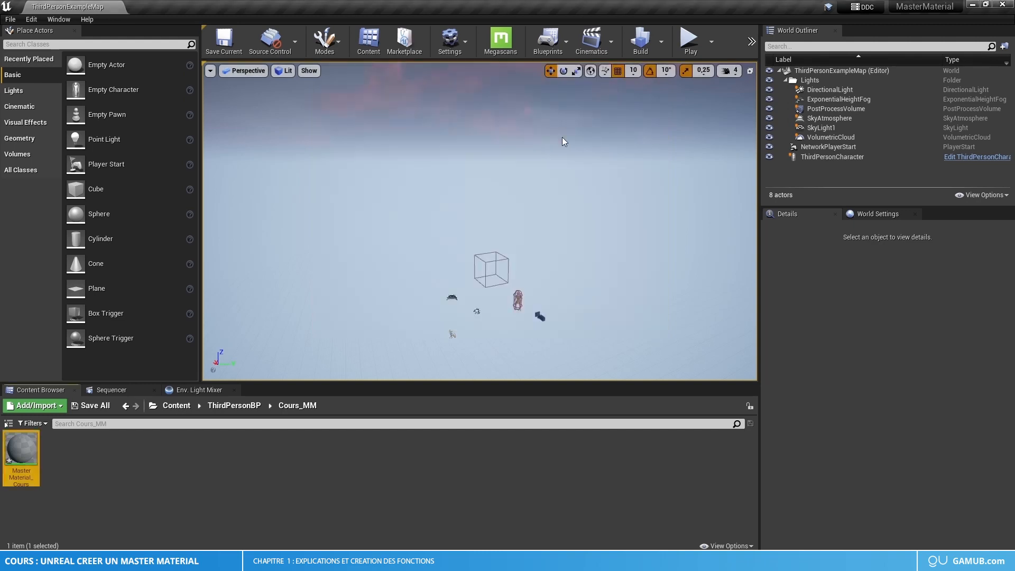
pyautogui.click(137, 478)
pyautogui.rightClick(139, 478)
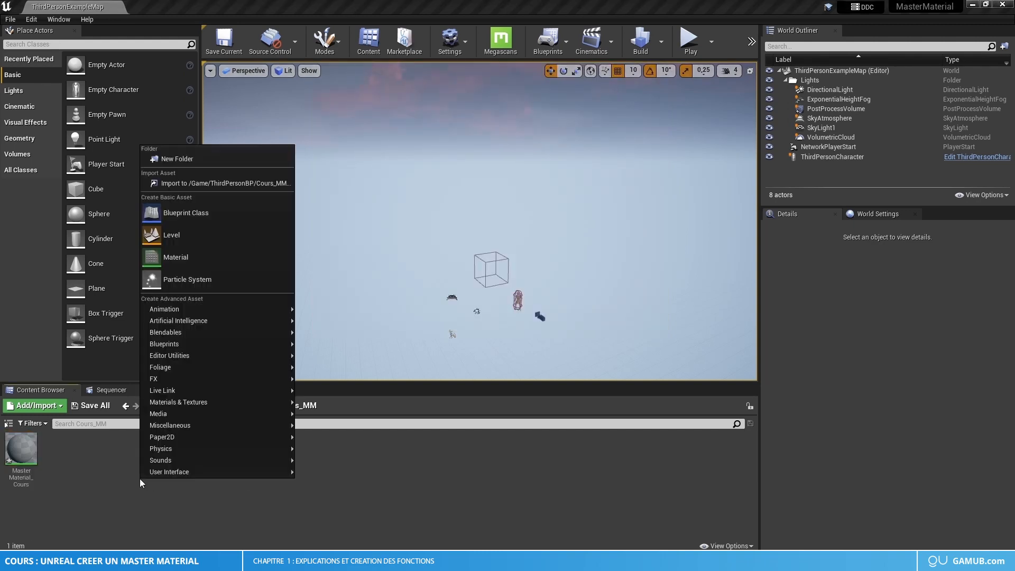
pyautogui.click(179, 158)
pyautogui.write('M')
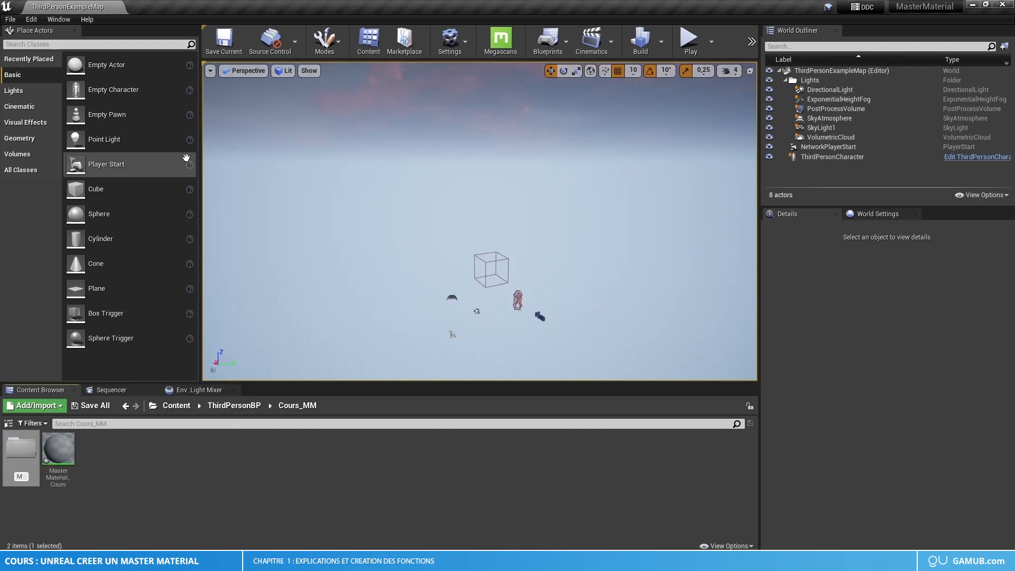
pyautogui.write('M')
pyautogui.write('_functions')
pyautogui.press('Return')
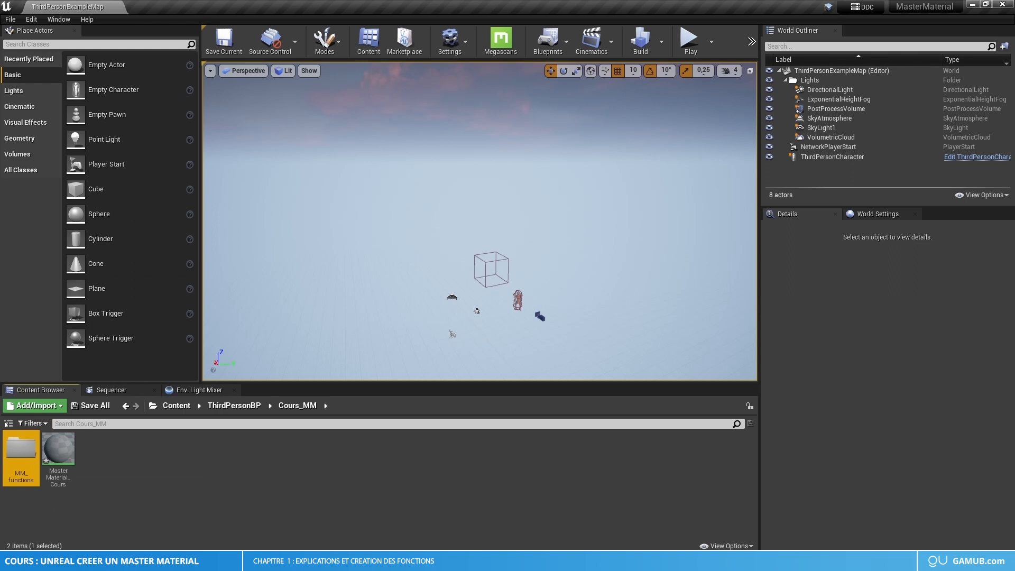
# Step: Create a Material Function named BaseColor inside the MM_functions folder
pyautogui.doubleClick(21, 453)
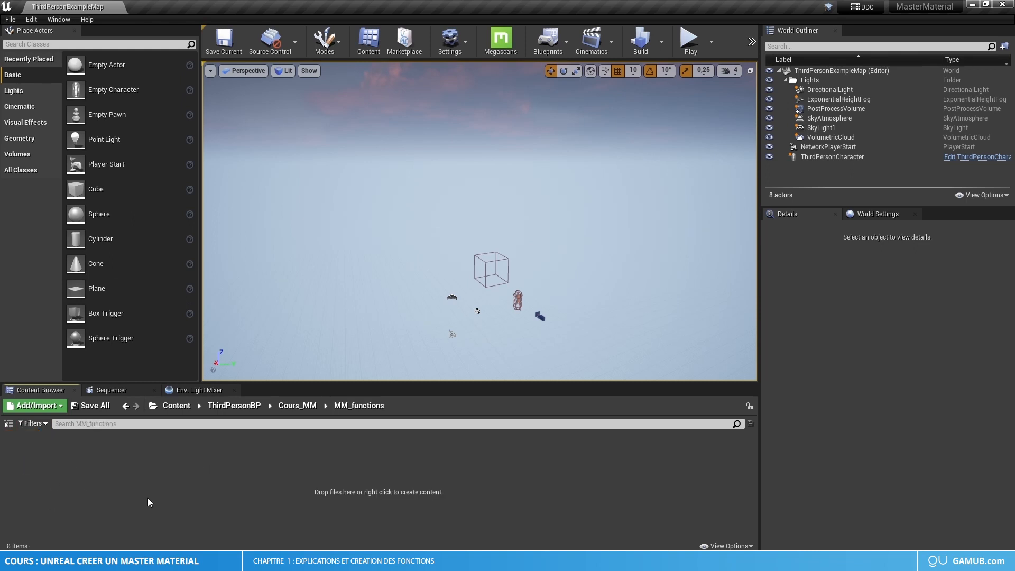
pyautogui.rightClick(176, 491)
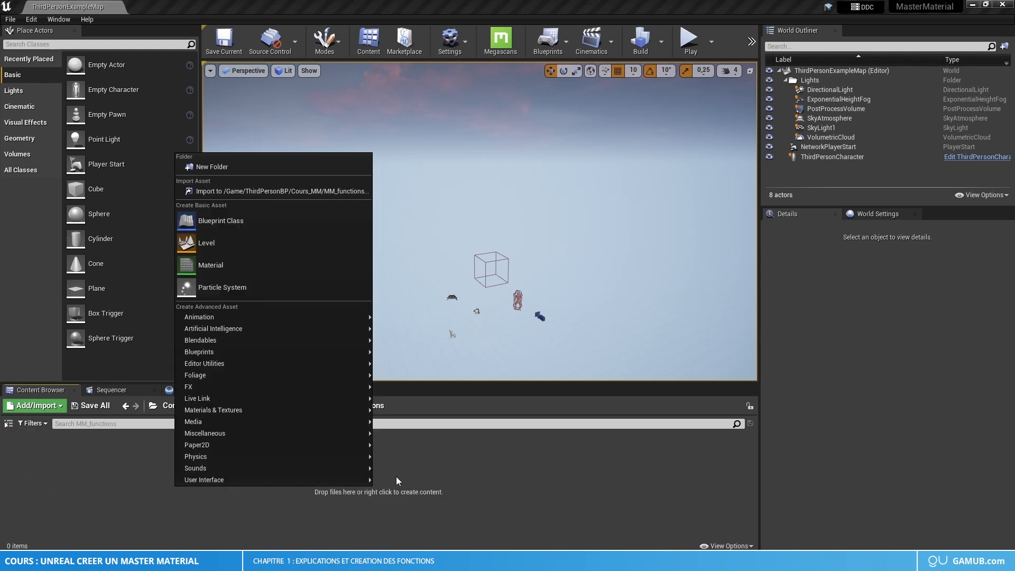
pyautogui.moveTo(202, 409)
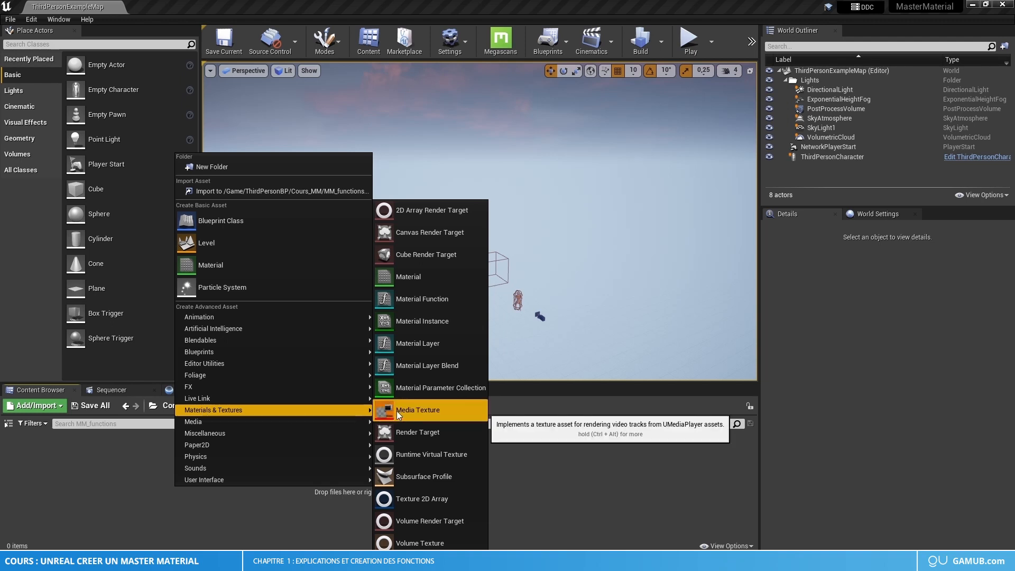
pyautogui.click(417, 299)
pyautogui.write('Bas')
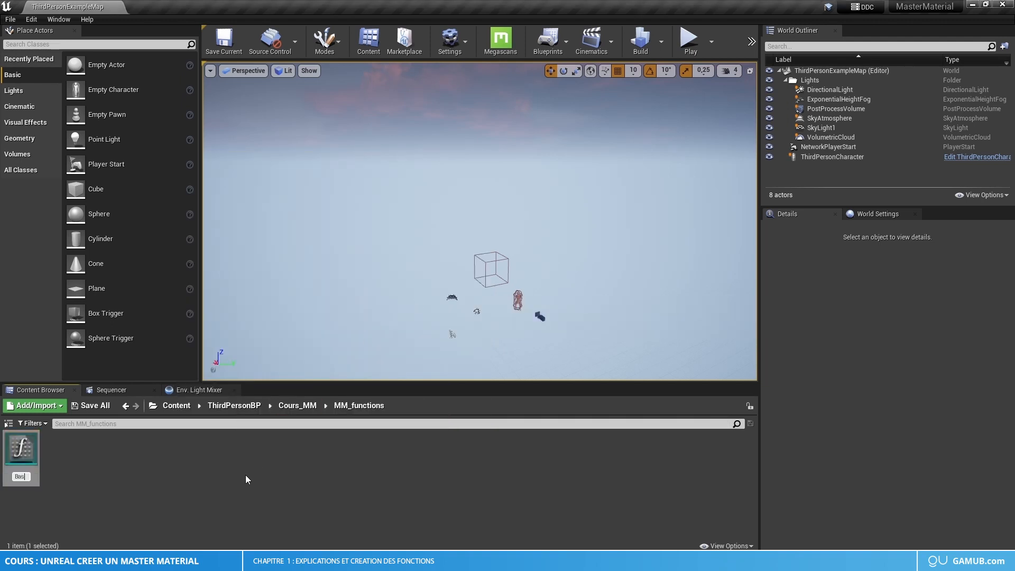
pyautogui.write('eColor')
pyautogui.press('Return')
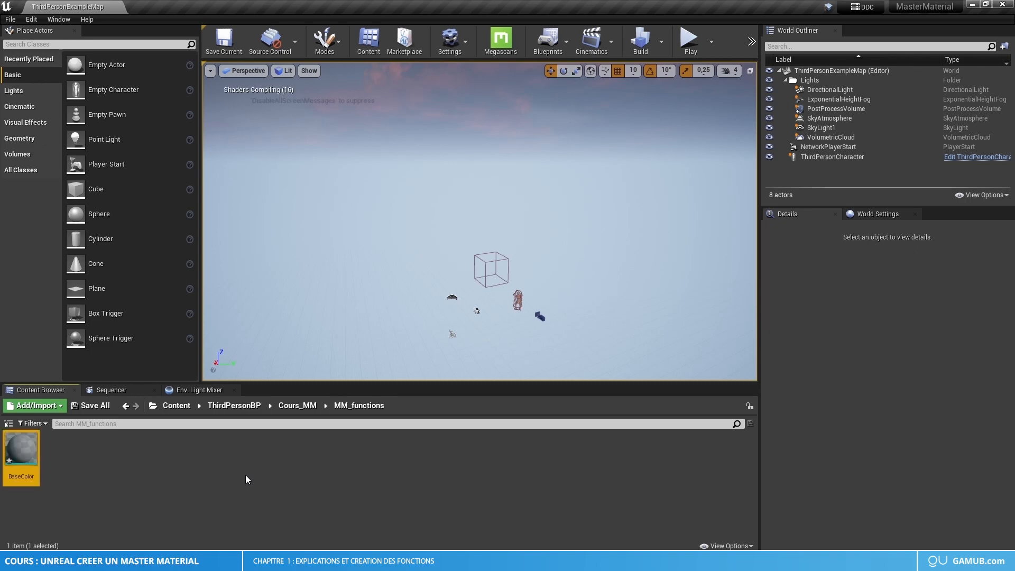
# Step: Open the BaseColor material function, maximize its editor window and examine its graph
pyautogui.doubleClick(23, 455)
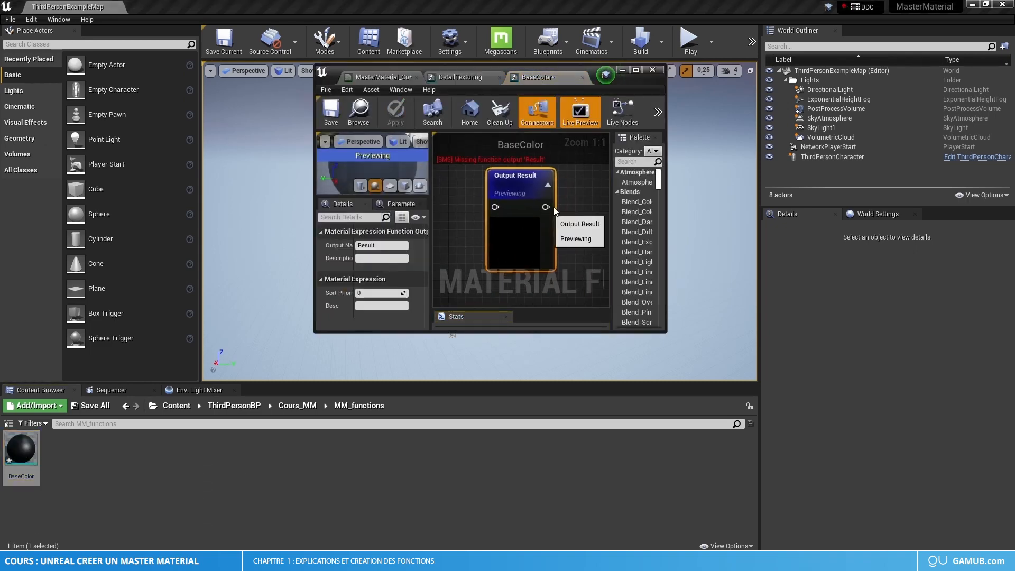
pyautogui.moveTo(619, 77); pyautogui.dragTo(670, 210)
pyautogui.click(677, 196)
pyautogui.moveTo(528, 161); pyautogui.dragTo(763, 341, button='right')
pyautogui.click(613, 182)
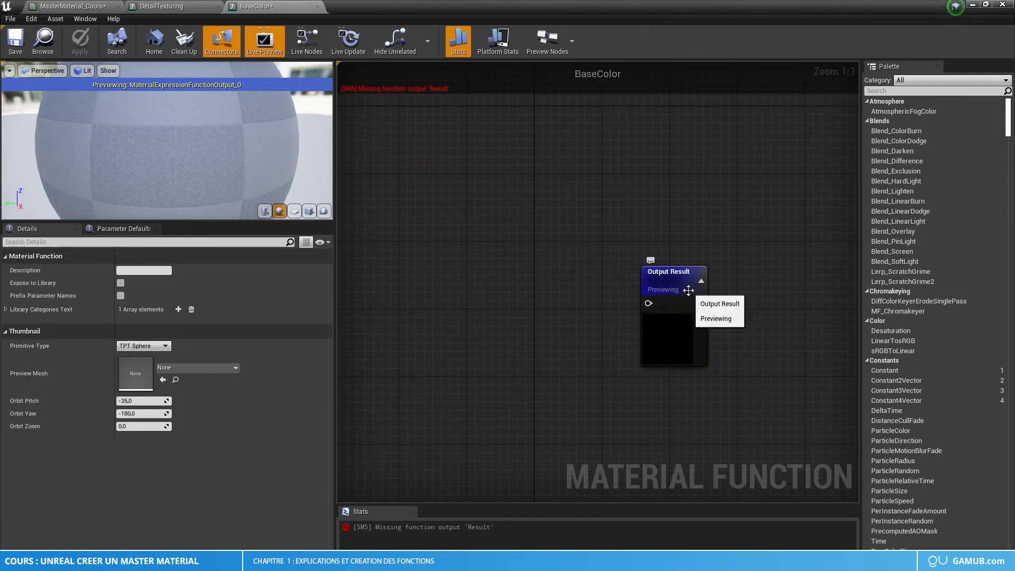
pyautogui.scroll(-5, 640, 299)
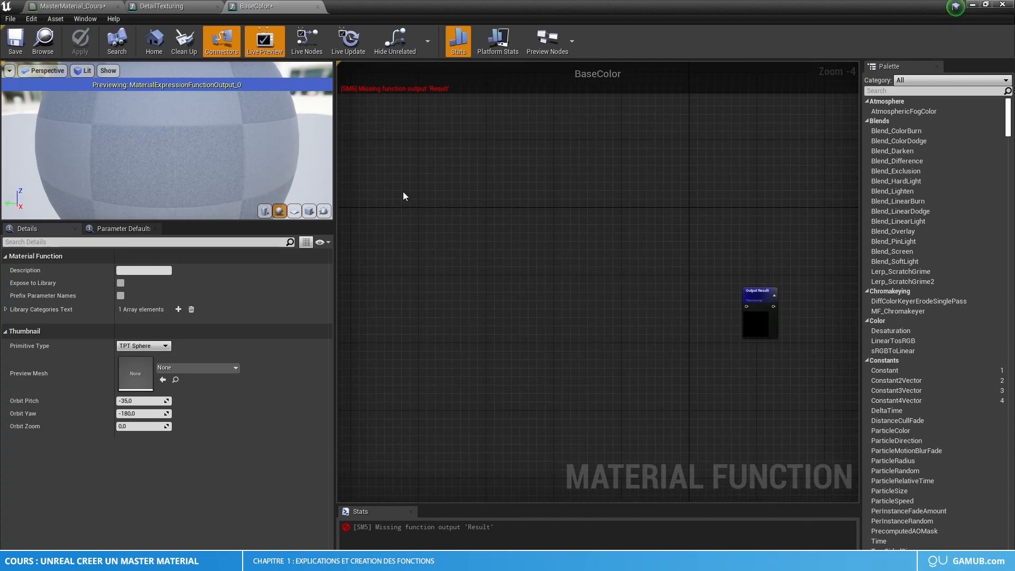
pyautogui.scroll(5, 753, 313)
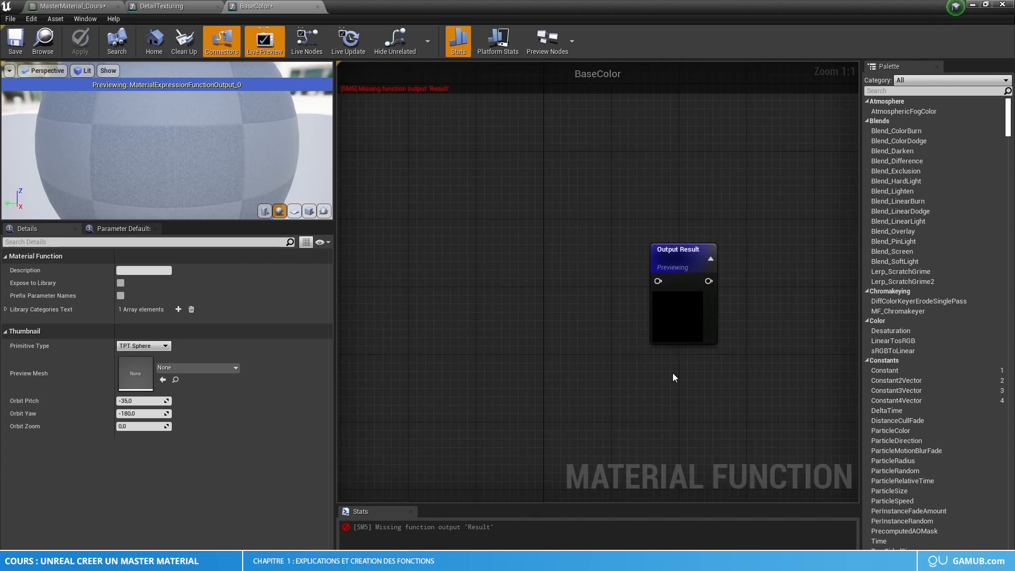
# Step: Delete the default Output Result node and add a new FunctionOutput node in its place
pyautogui.click(699, 272)
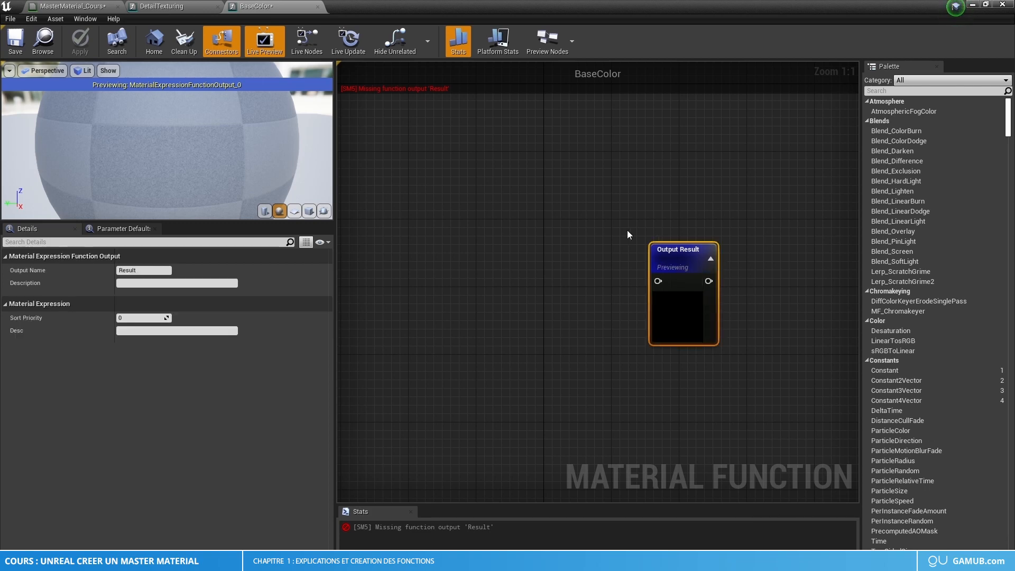
pyautogui.press('Delete')
pyautogui.click(585, 317)
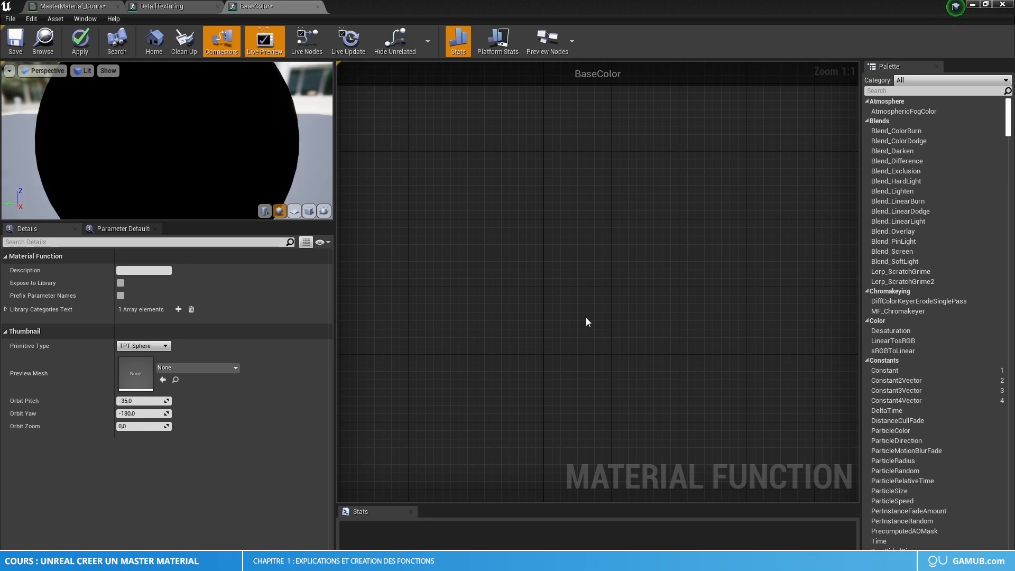
pyautogui.rightClick(665, 307)
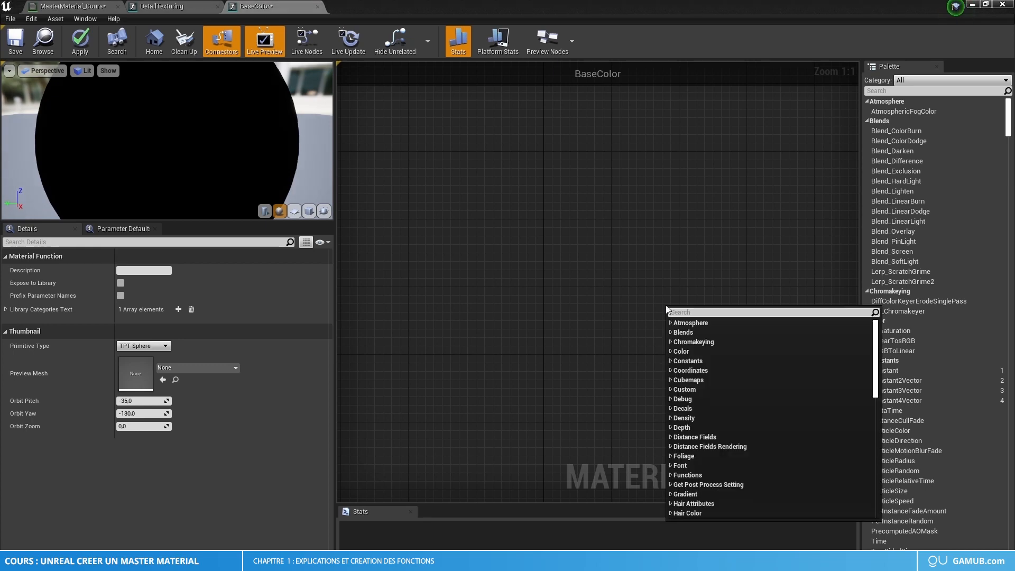
pyautogui.write('output')
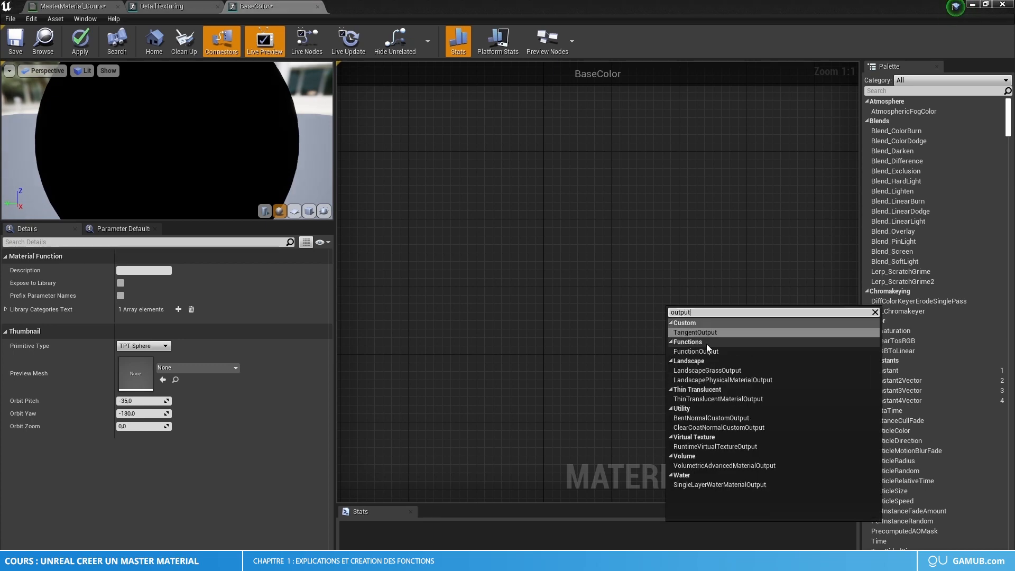
pyautogui.click(695, 352)
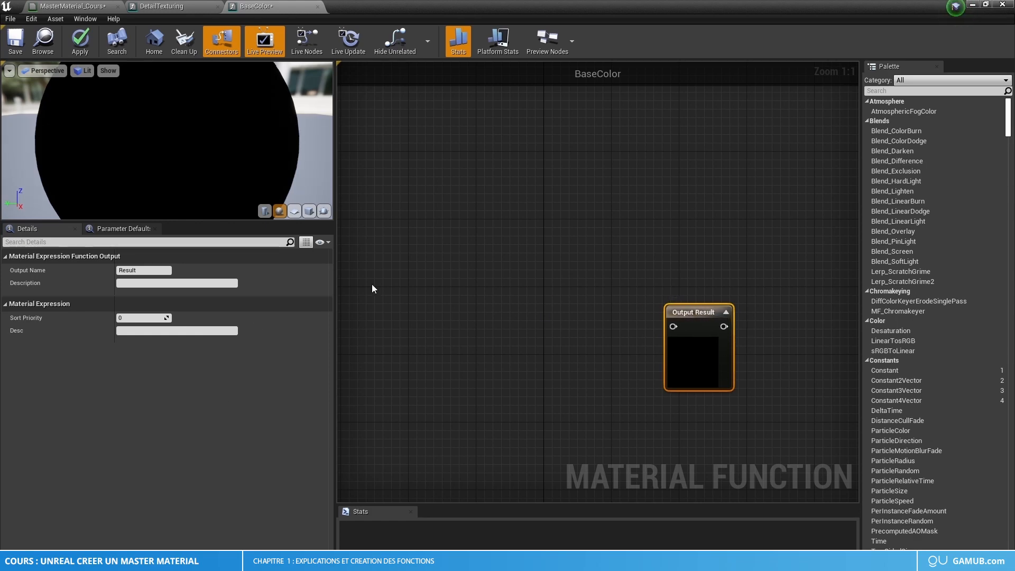
# Step: Enlarge the preview viewport, preview the Output Result node and stop previewing it
pyautogui.moveTo(215, 223); pyautogui.dragTo(217, 318)
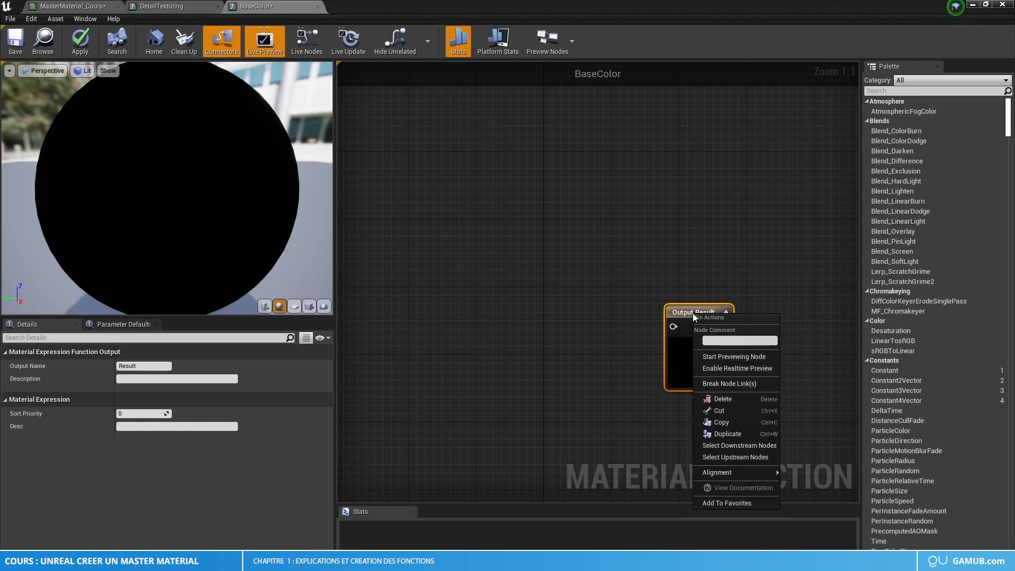
pyautogui.rightClick(693, 313)
pyautogui.click(750, 357)
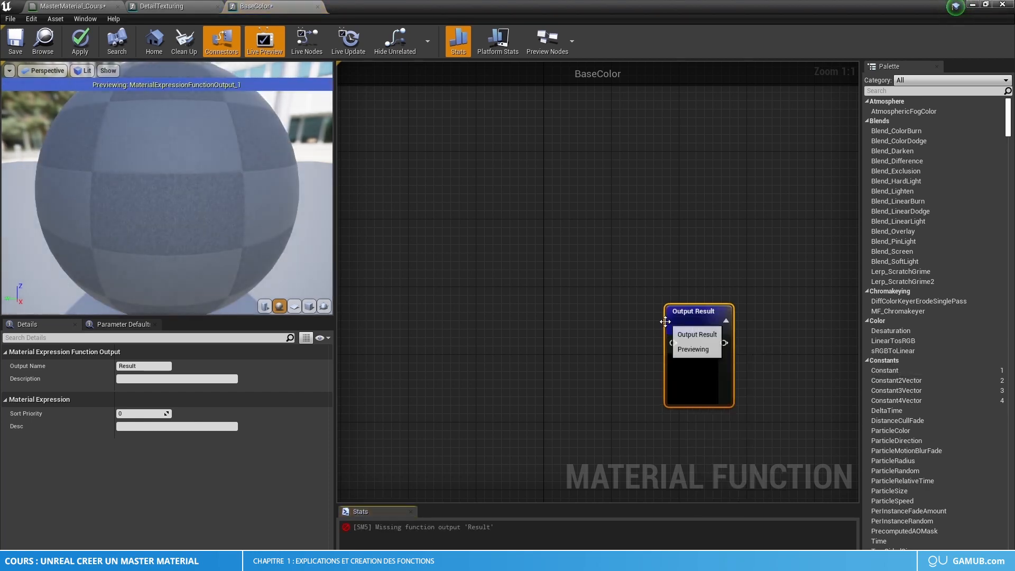
pyautogui.rightClick(702, 325)
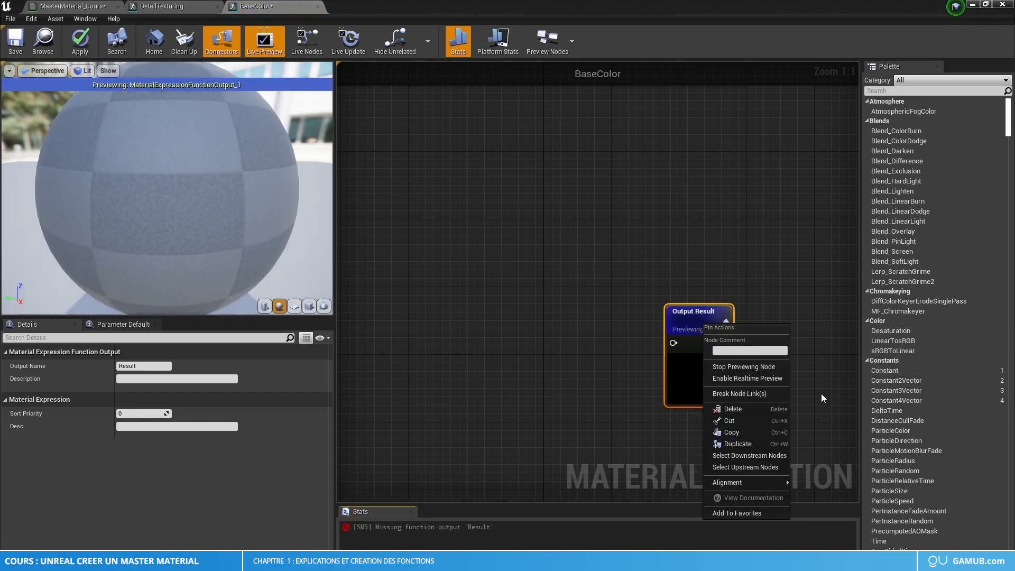
pyautogui.click(739, 367)
# Step: Inspect the Output Name setting of the Output Result node
pyautogui.scroll(-2, 747, 307)
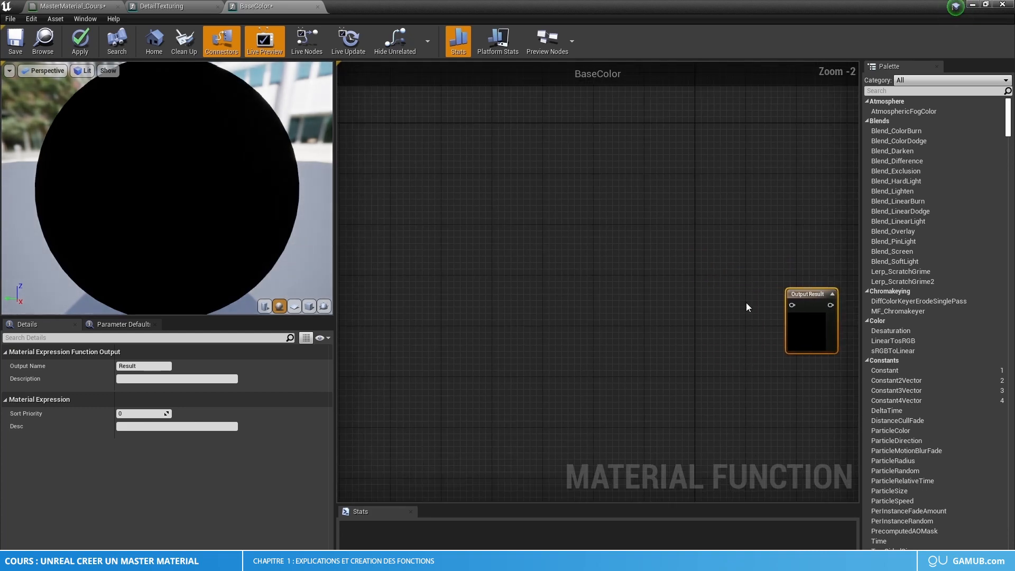
pyautogui.moveTo(748, 363); pyautogui.dragTo(696, 344, button='right')
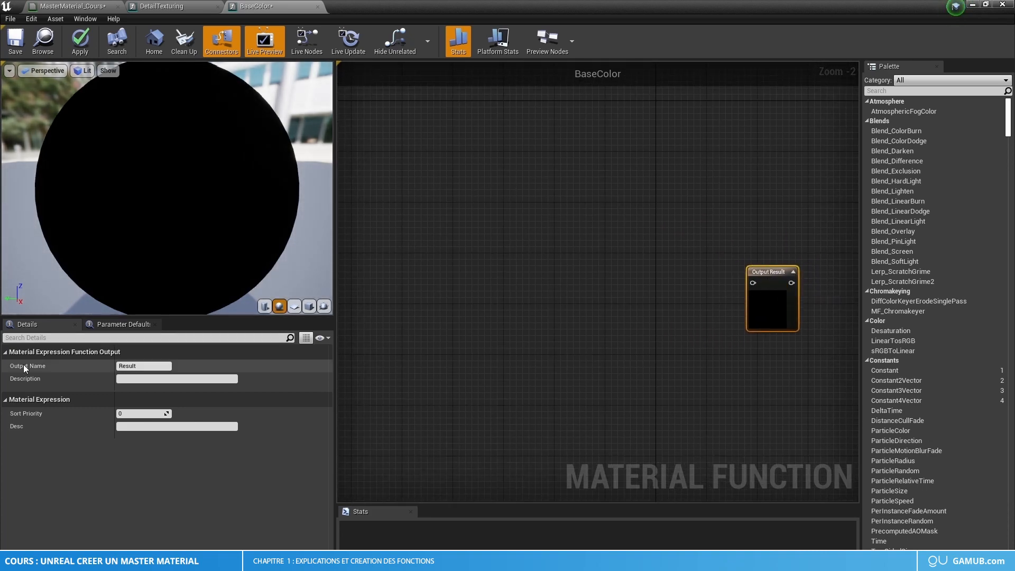
pyautogui.click(151, 369)
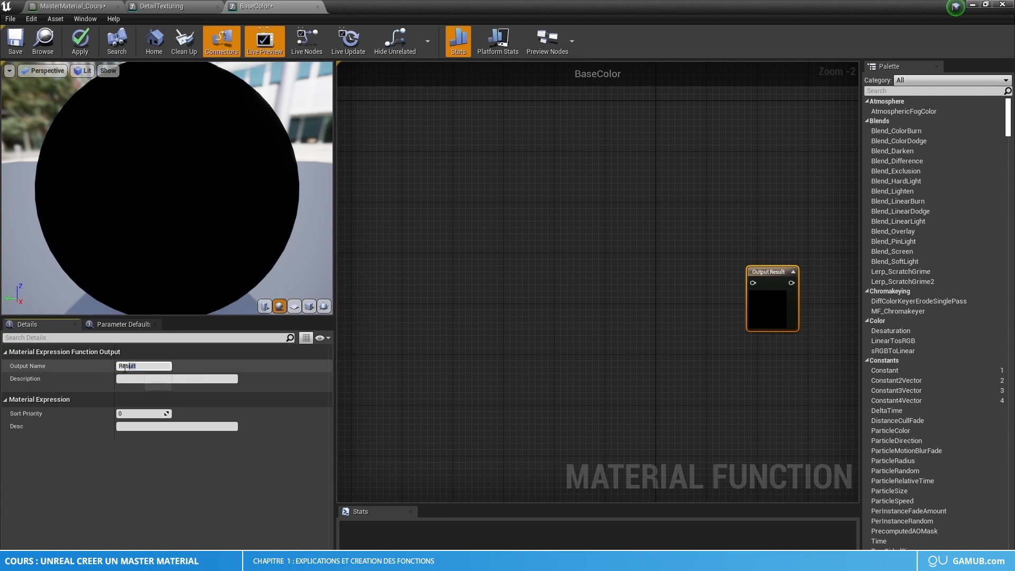
pyautogui.click(528, 350)
# Step: Switch to the MasterMaterial_Cours graph and add a DetailTexturing function node to the left of the main material node
pyautogui.click(95, 7)
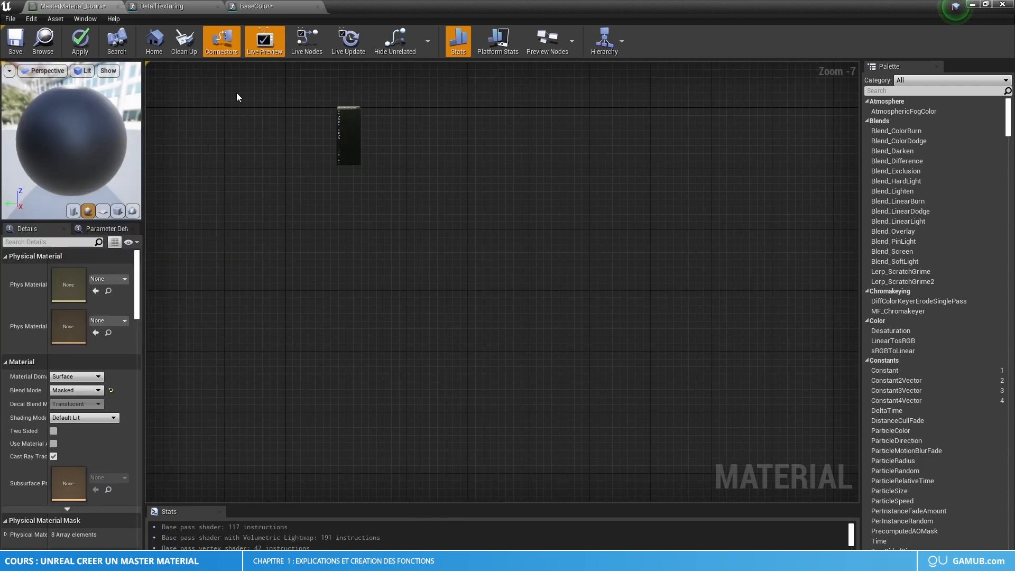
pyautogui.press('Home')
pyautogui.rightClick(391, 249)
pyautogui.write('det')
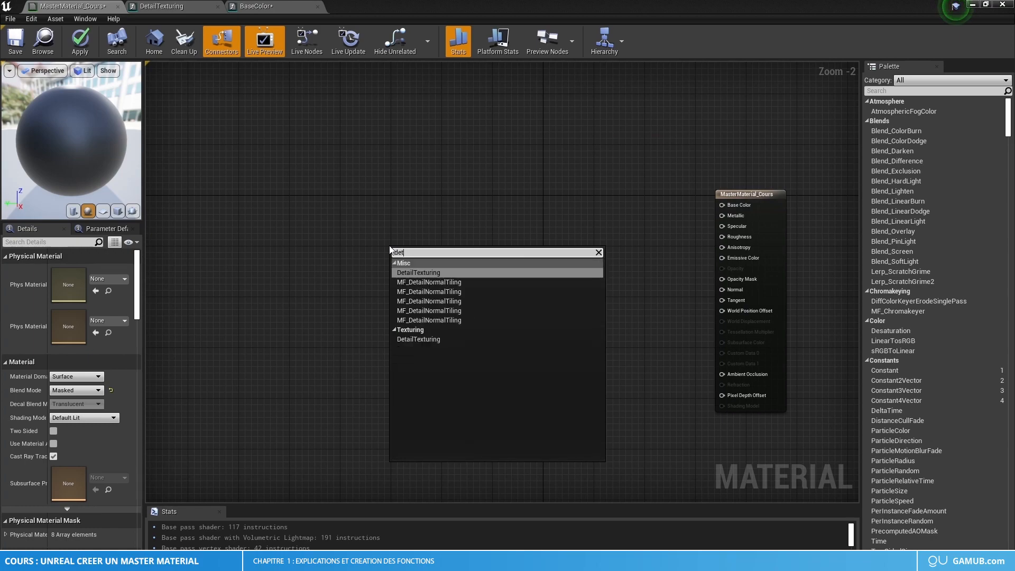
pyautogui.click(420, 271)
pyautogui.scroll(2, 484, 261)
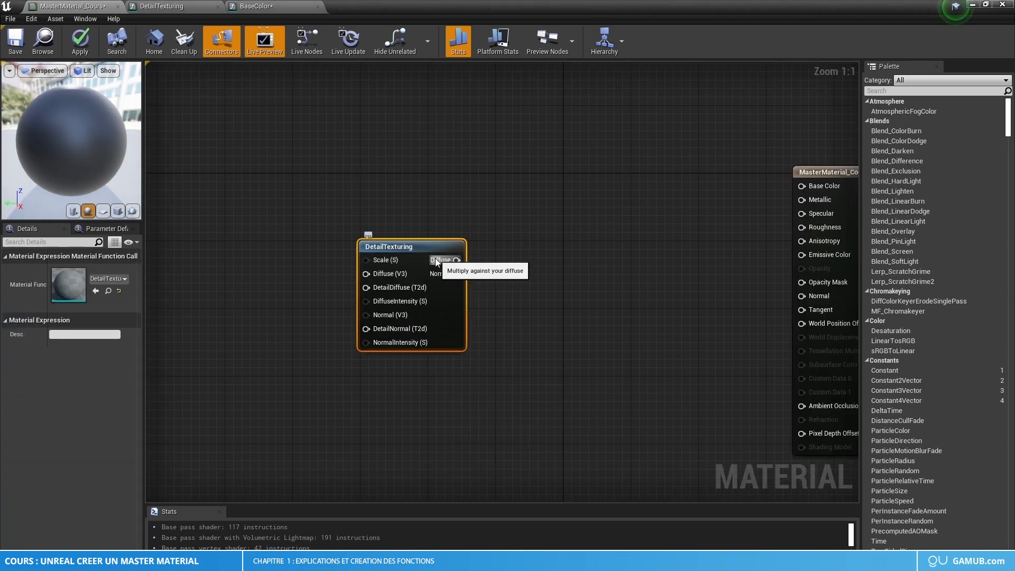
# Step: Inspect the Output Name and Sort Priority of BaseColor's Output Result node and compare with the DetailTexturing function's outputs
pyautogui.click(259, 6)
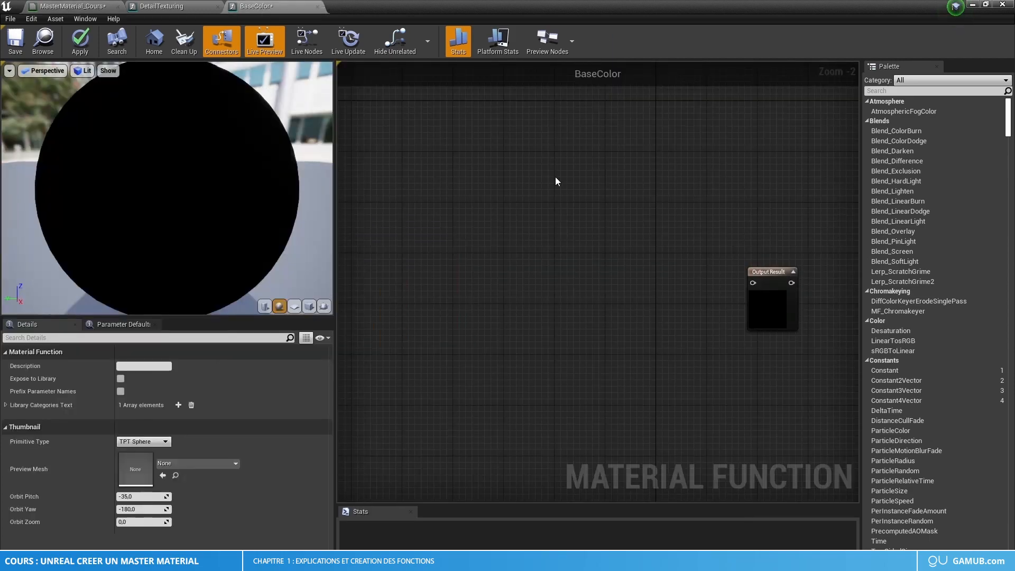
pyautogui.click(769, 272)
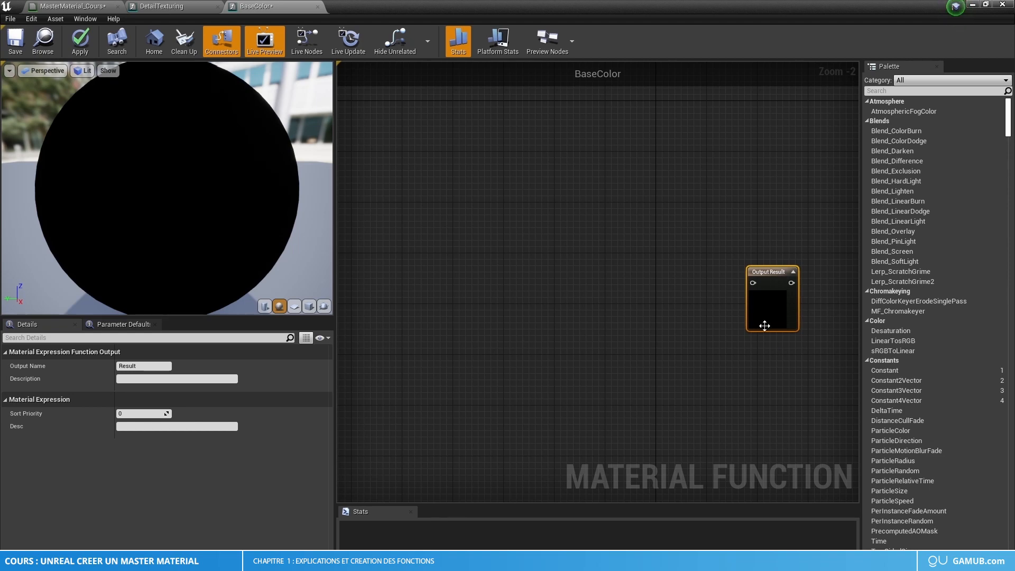
pyautogui.click(148, 365)
pyautogui.click(743, 232)
pyautogui.click(770, 281)
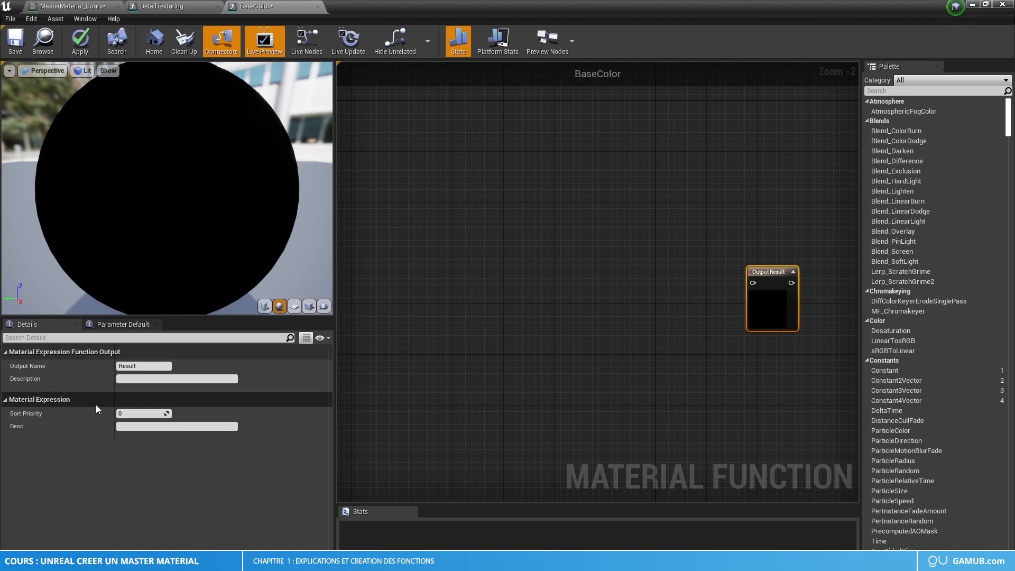
pyautogui.click(69, 6)
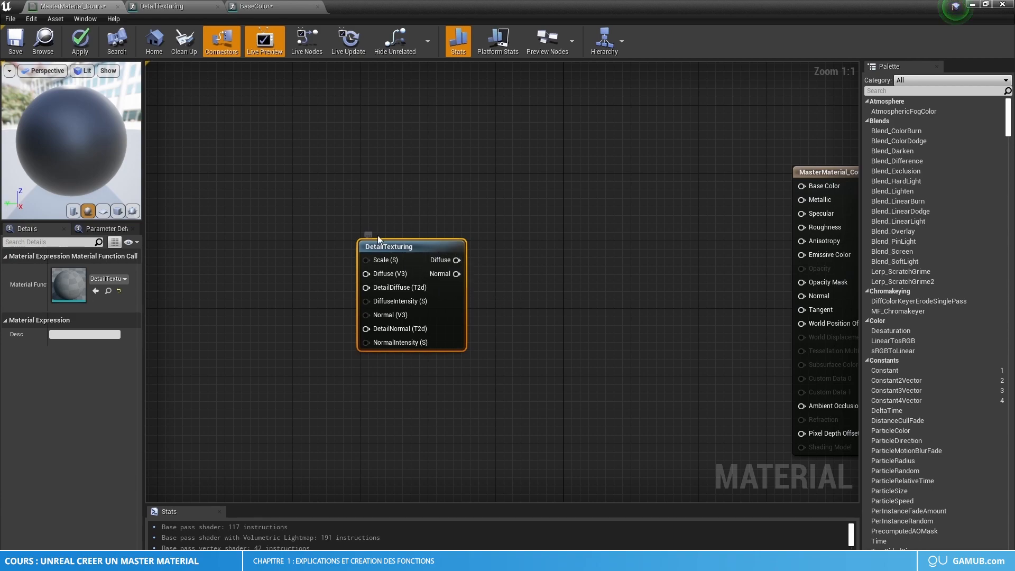
pyautogui.click(188, 6)
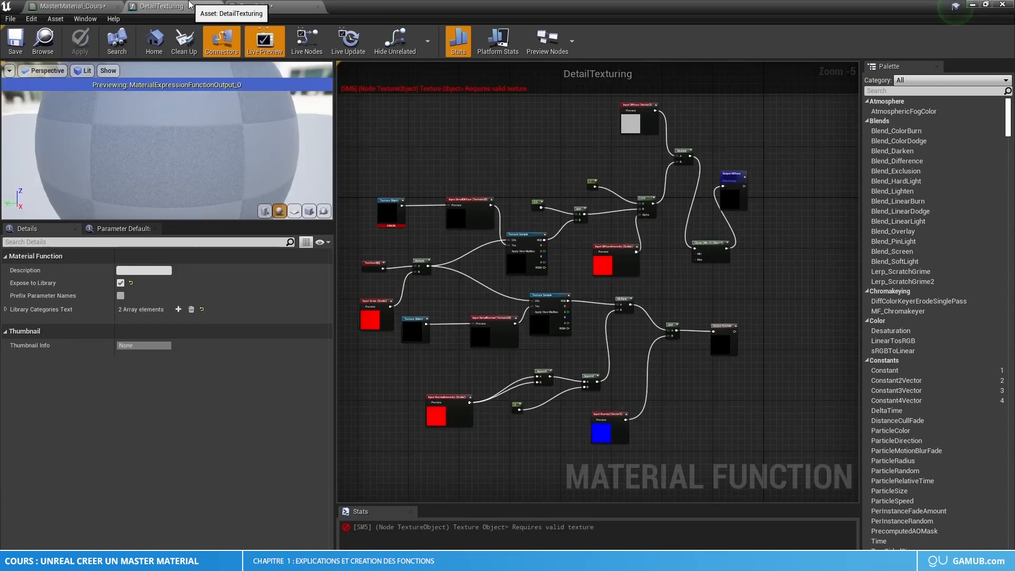
# Step: Duplicate the Output Result node in the BaseColor function and place the copy directly below the original
pyautogui.click(256, 6)
pyautogui.moveTo(637, 280); pyautogui.dragTo(493, 256, button='right')
pyautogui.scroll(2, 576, 264)
pyautogui.moveTo(646, 217); pyautogui.dragTo(623, 137, button='right')
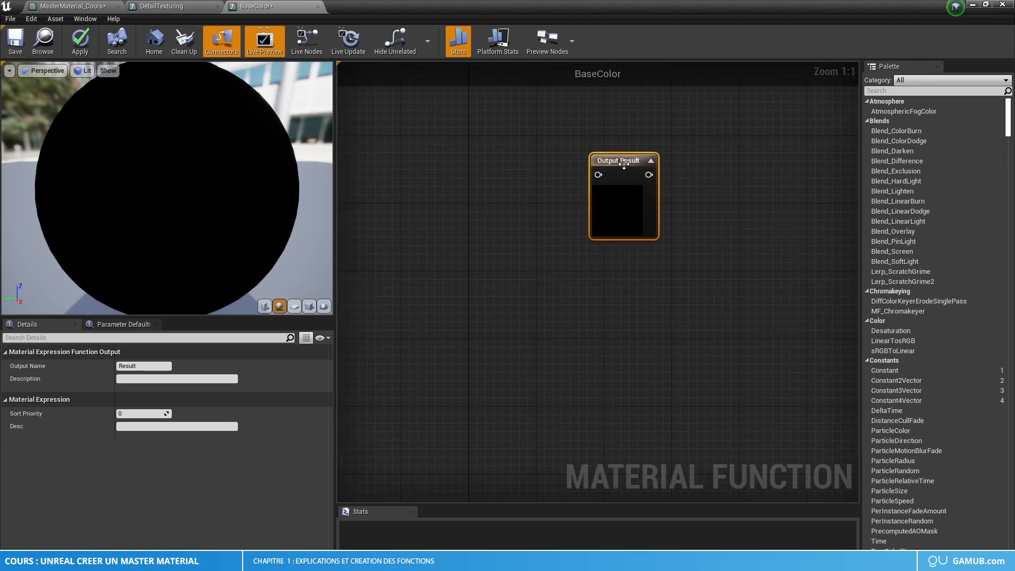
pyautogui.hotkey('ctrl', 'w')
pyautogui.moveTo(619, 342); pyautogui.dragTo(611, 267)
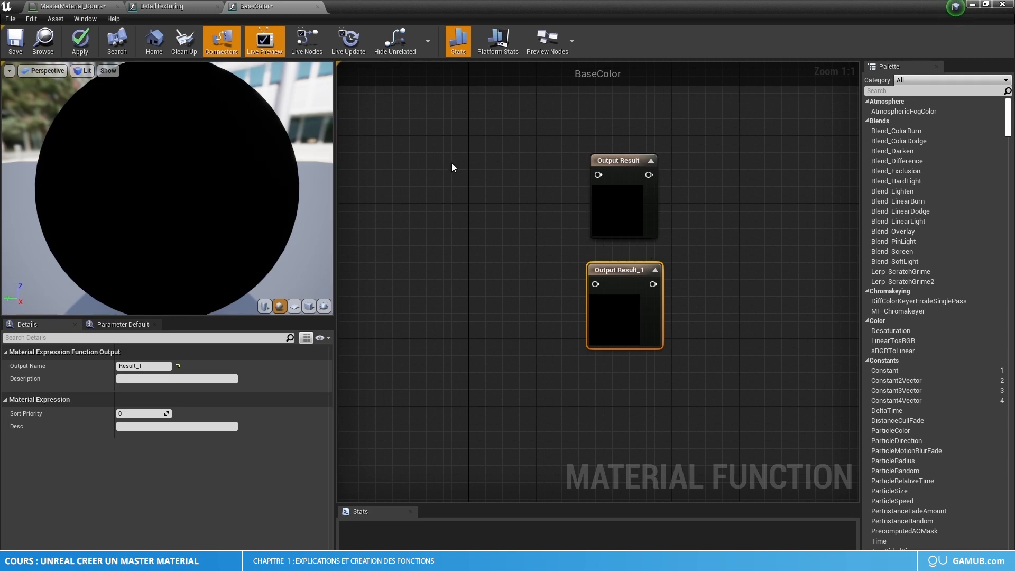
# Step: Inspect the name, description and sort priority of the Diffuse and Normal output nodes in the DetailTexturing function
pyautogui.click(171, 5)
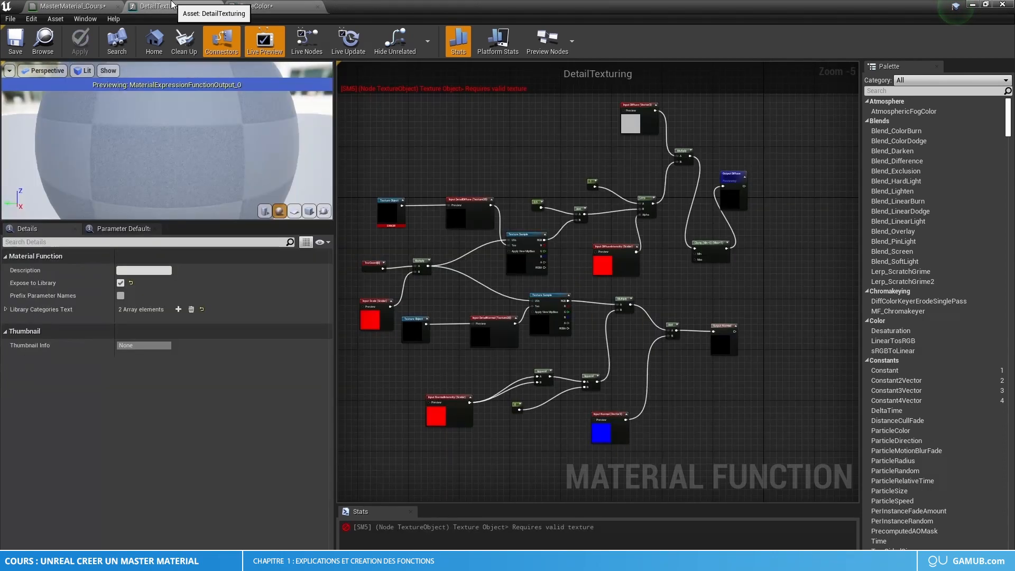
pyautogui.scroll(4, 655, 136)
pyautogui.moveTo(650, 208); pyautogui.dragTo(652, 245, button='right')
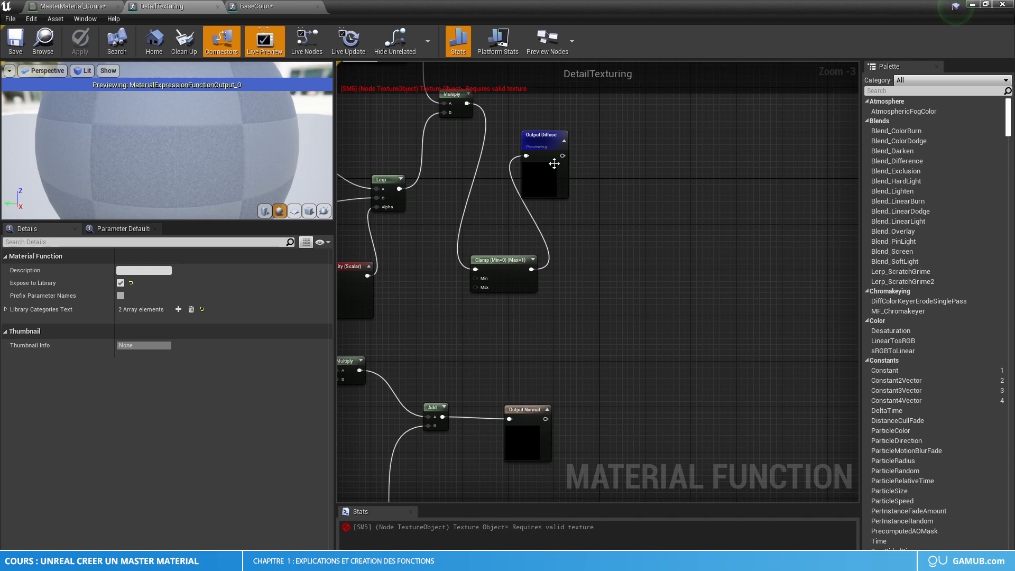
pyautogui.click(73, 6)
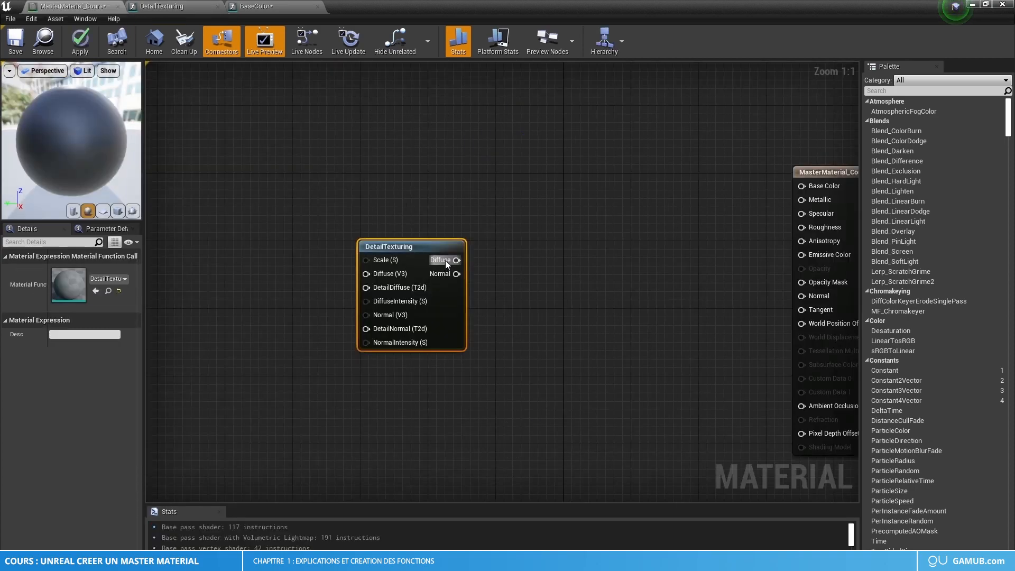
pyautogui.click(209, 8)
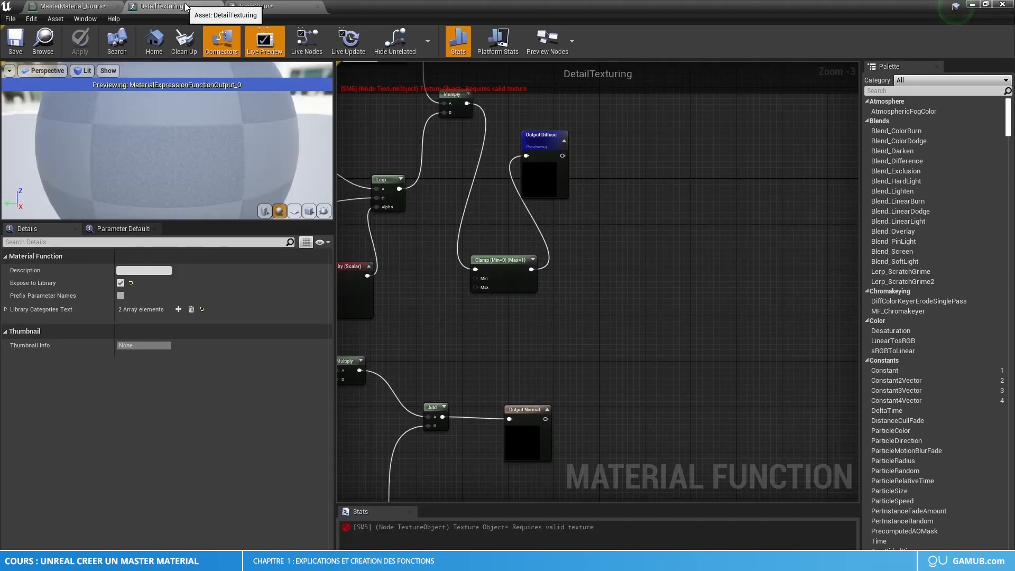
pyautogui.click(547, 178)
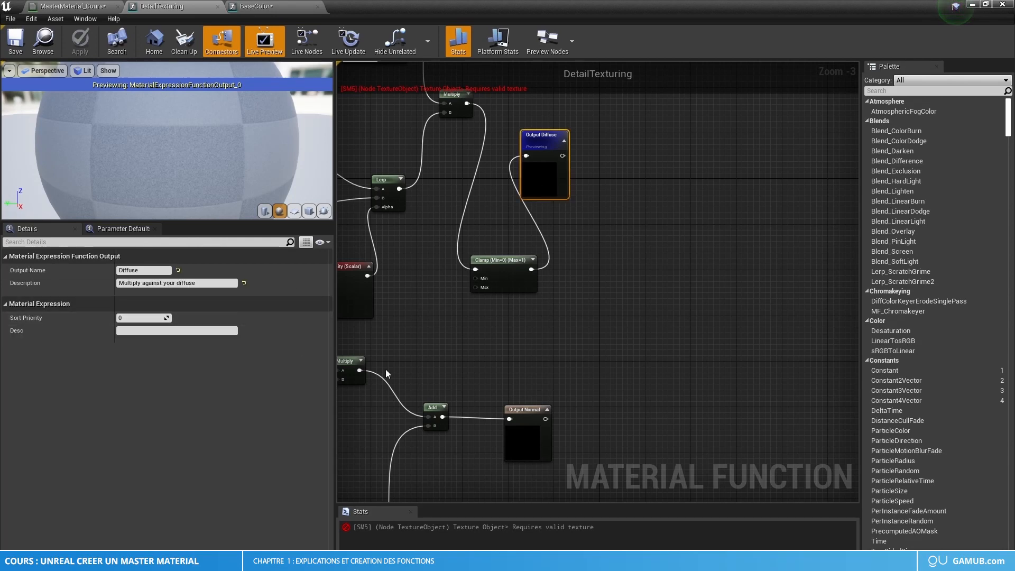
pyautogui.click(517, 438)
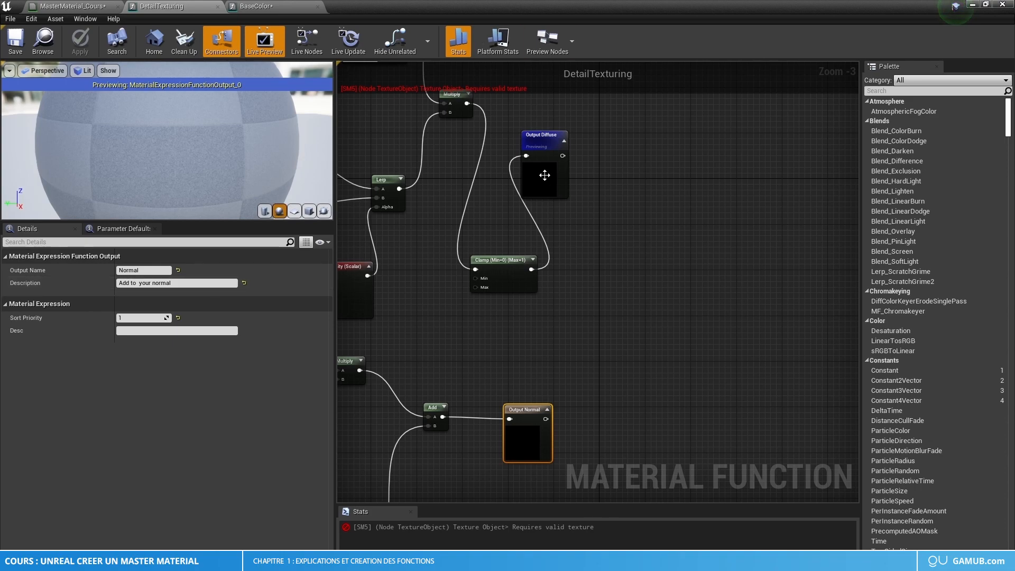
# Step: Compare the output pin order on the master material's DetailTexturing node with the Sort Priority of the function's Diffuse and Normal outputs
pyautogui.click(72, 6)
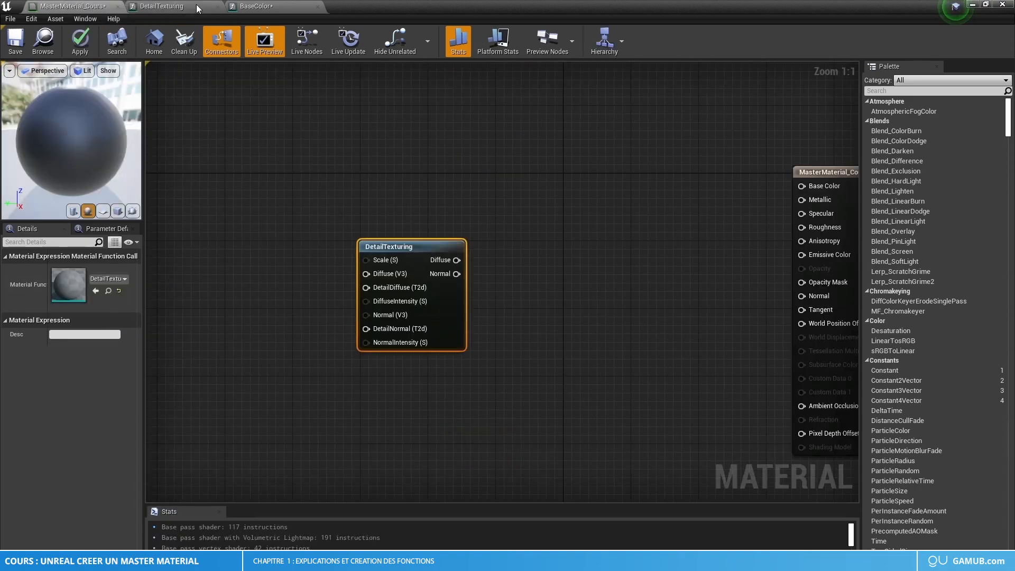
pyautogui.click(196, 6)
pyautogui.click(550, 155)
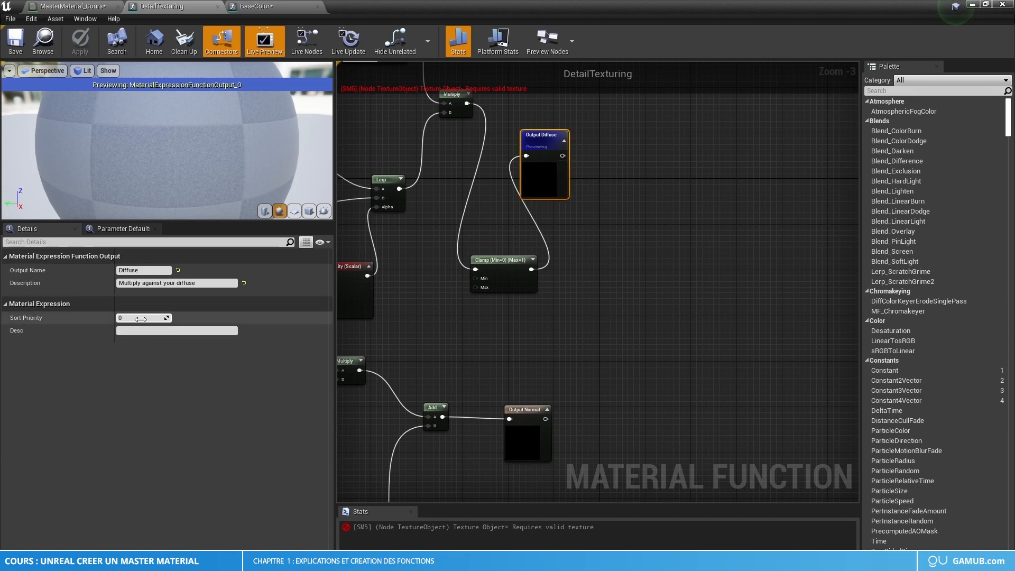
pyautogui.click(526, 426)
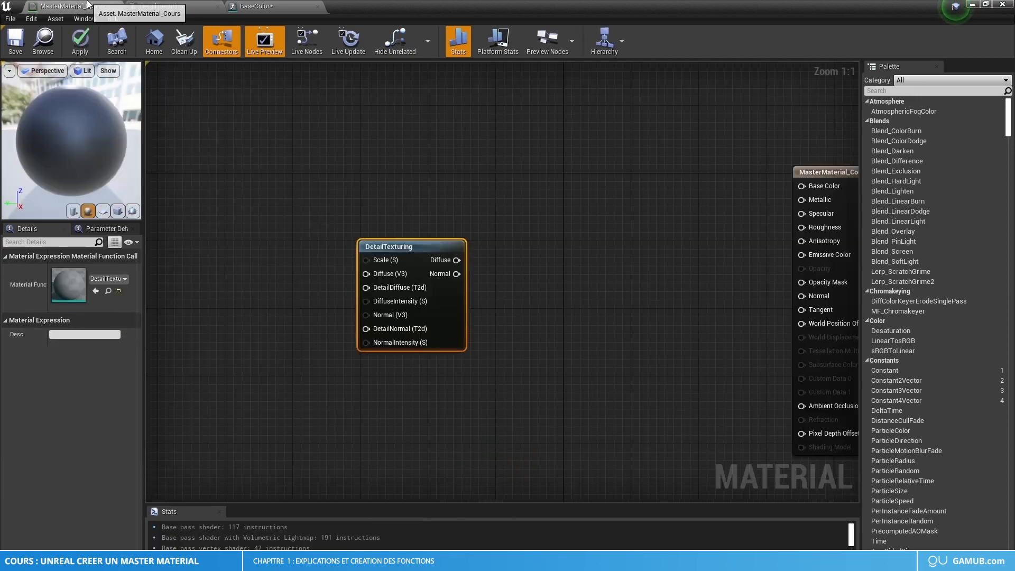
pyautogui.click(71, 6)
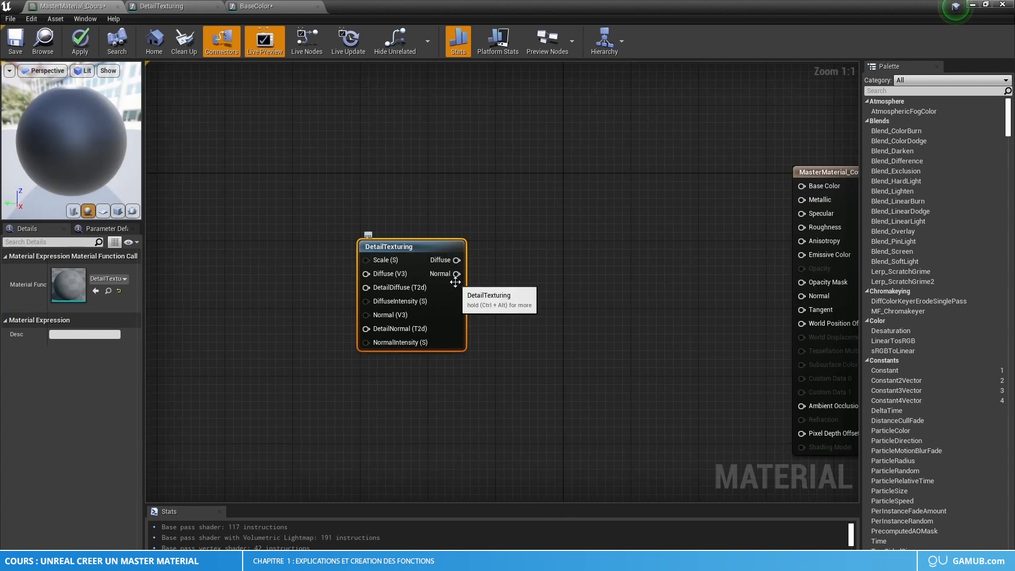
pyautogui.click(170, 6)
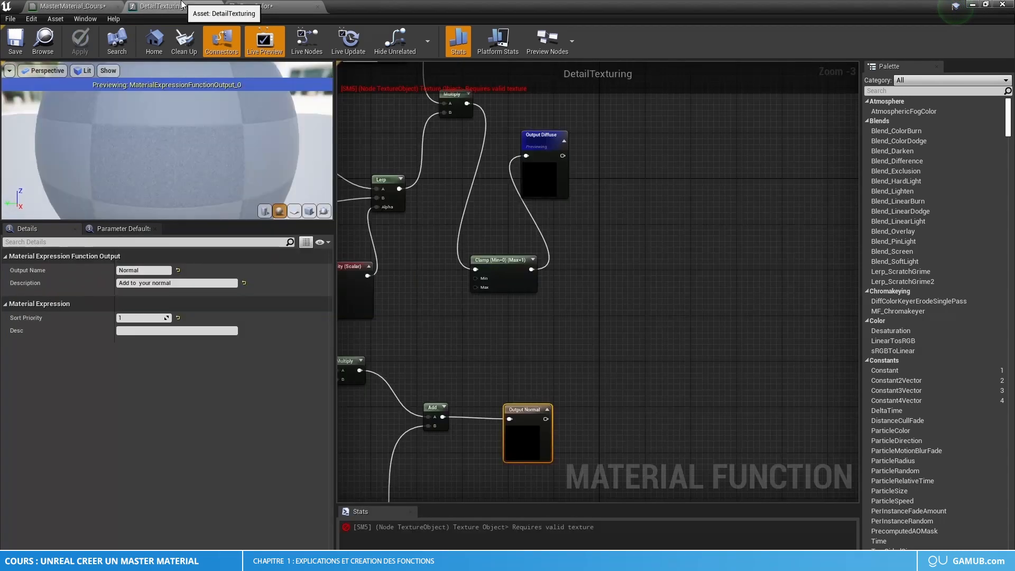
pyautogui.click(545, 158)
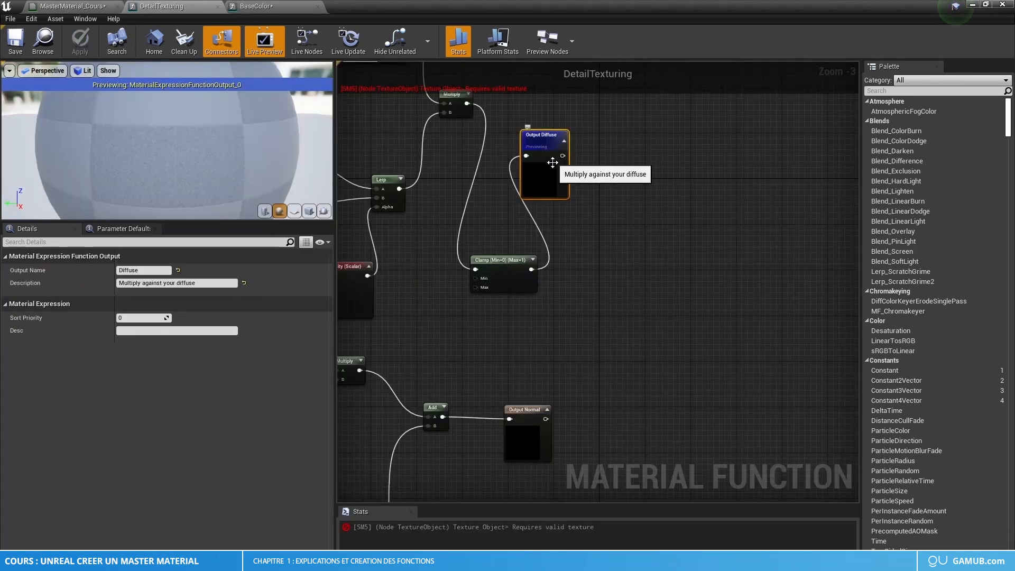
pyautogui.click(500, 430)
pyautogui.click(503, 447)
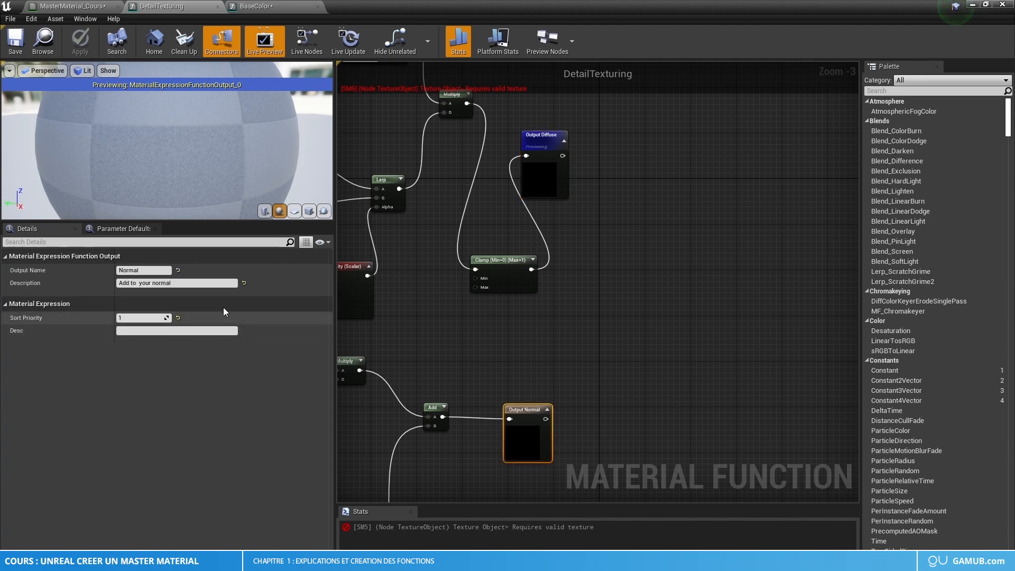
# Step: In DetailTexturing, set the Sort Priority of Output Diffuse to 1 and Output Normal to 0, and check the order in MasterMaterial_Cours
pyautogui.click(544, 171)
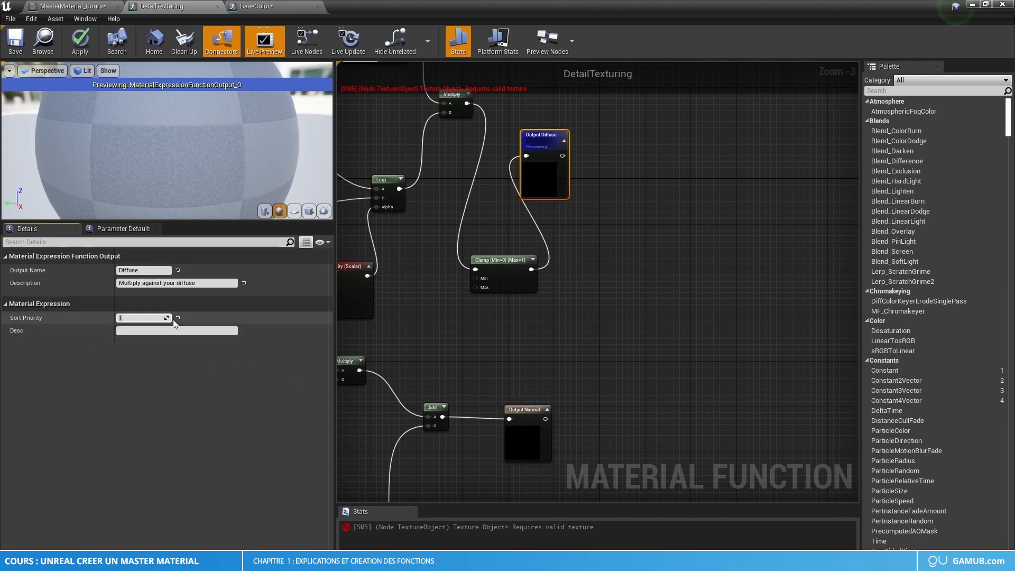
pyautogui.click(535, 448)
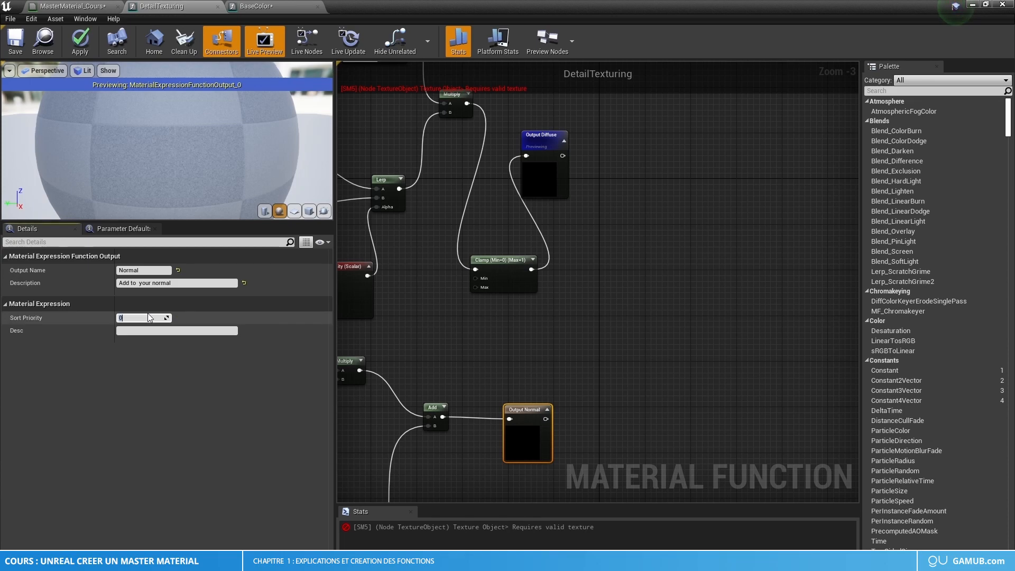
pyautogui.click(97, 5)
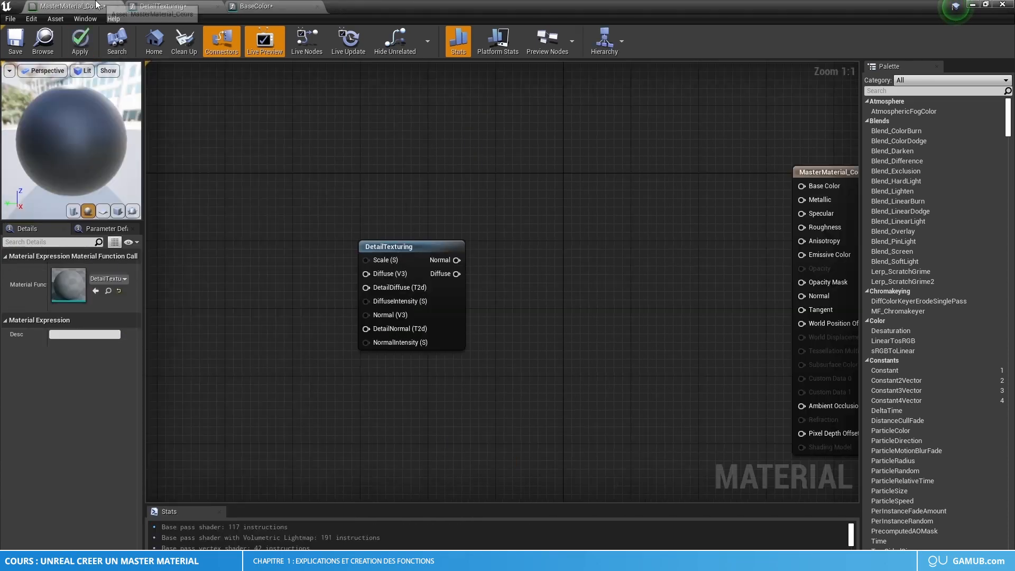
# Step: Reopen the DetailTexturing function, set the Sort Priority of Output Diffuse back to 0 and Output Normal to 1, and apply the changes
pyautogui.doubleClick(456, 274)
pyautogui.click(544, 174)
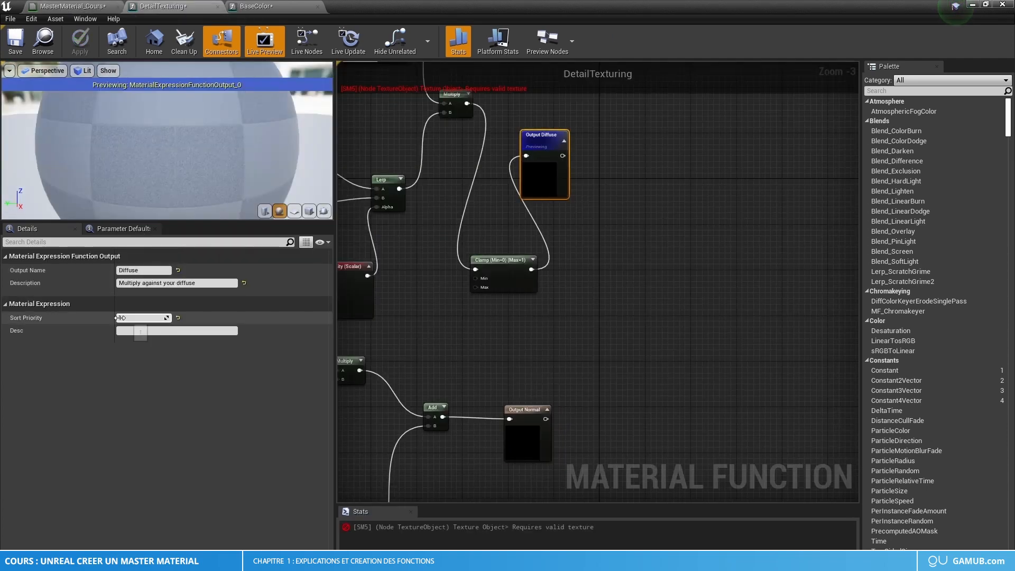
pyautogui.click(522, 437)
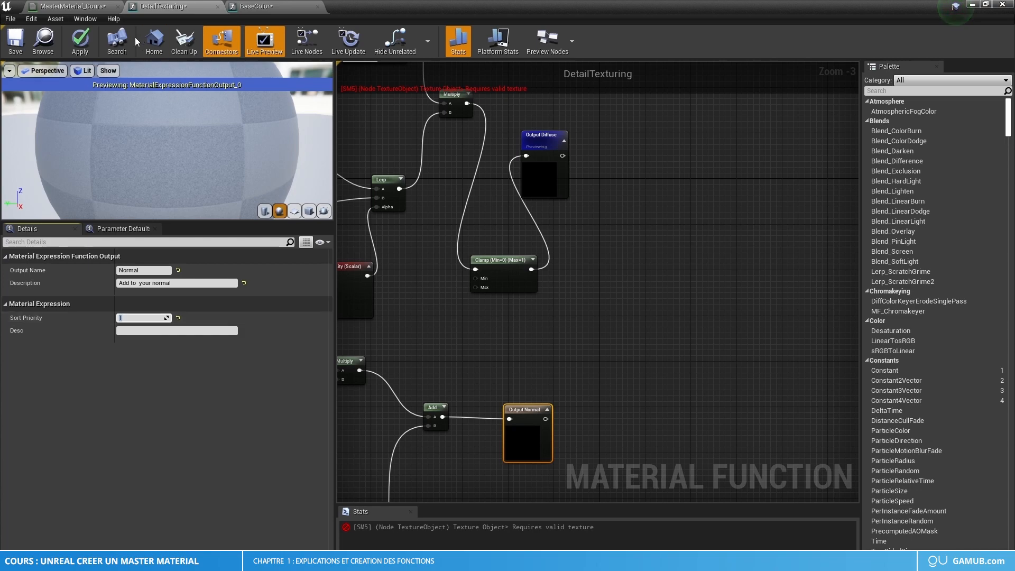
pyautogui.click(80, 42)
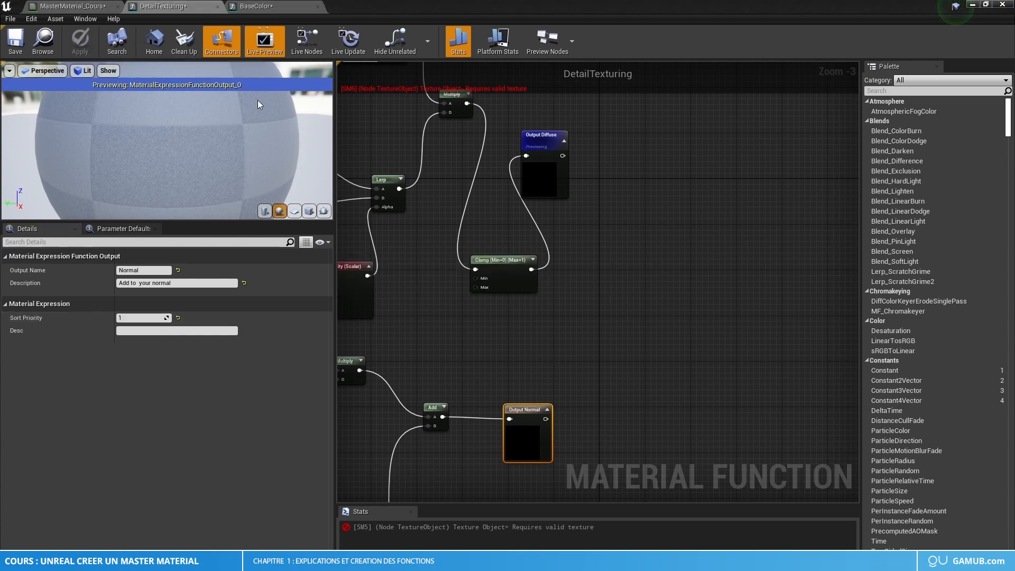
# Step: Check the output pin order and tooltips on the DetailTexturing node against the output settings inside its function
pyautogui.click(106, 6)
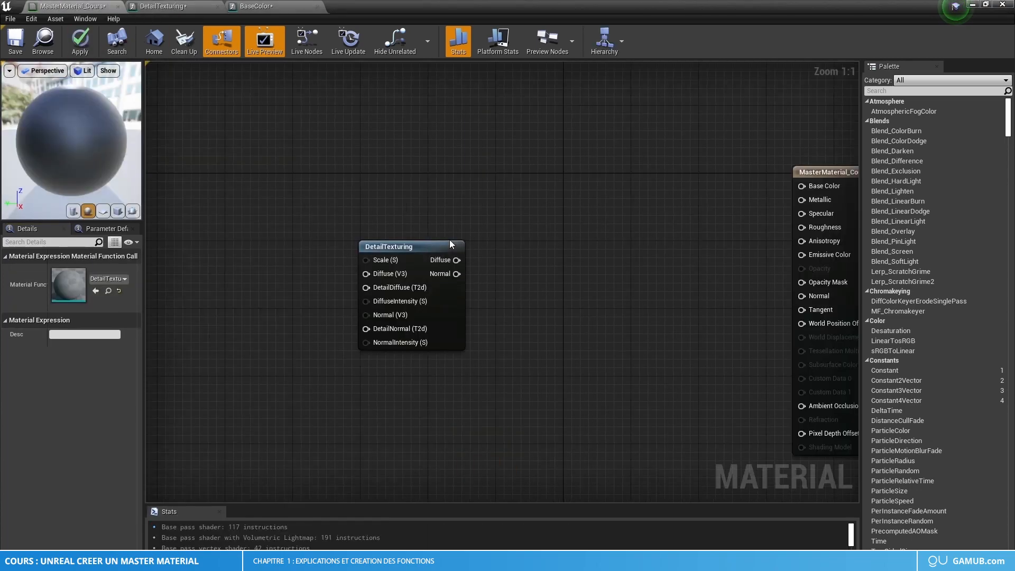
pyautogui.click(188, 5)
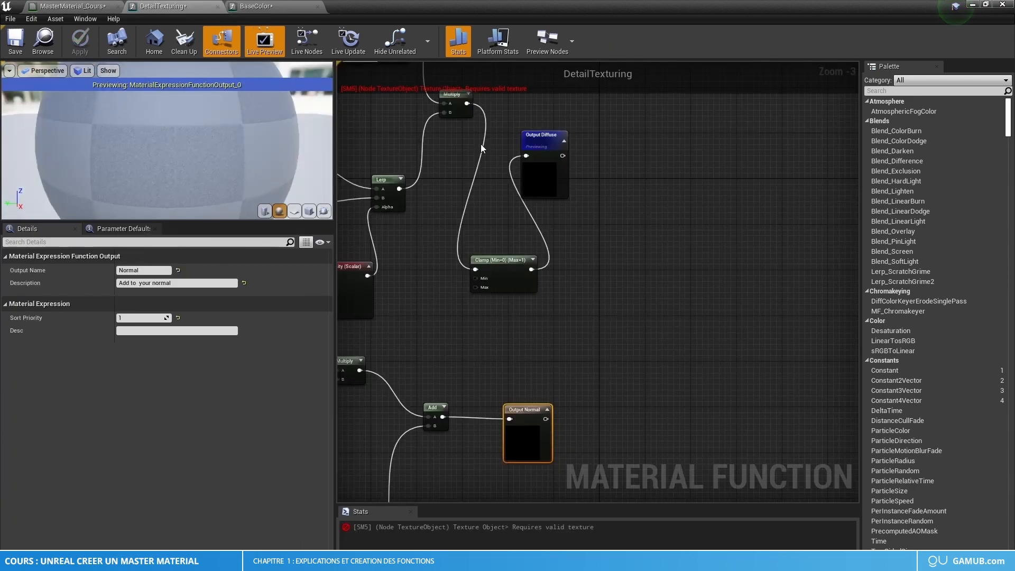
pyautogui.moveTo(522, 307); pyautogui.dragTo(634, 255, button='right')
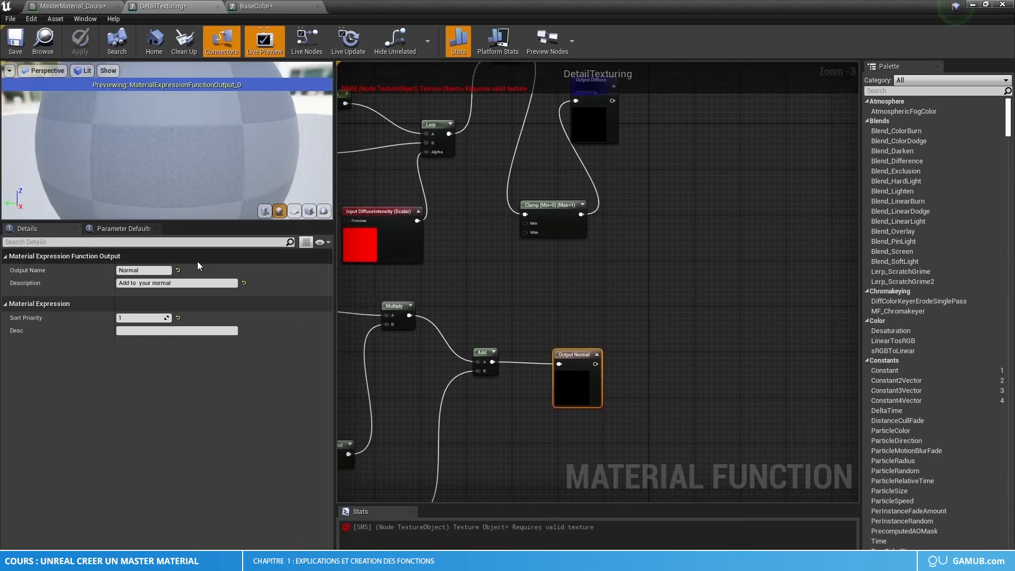
pyautogui.click(73, 6)
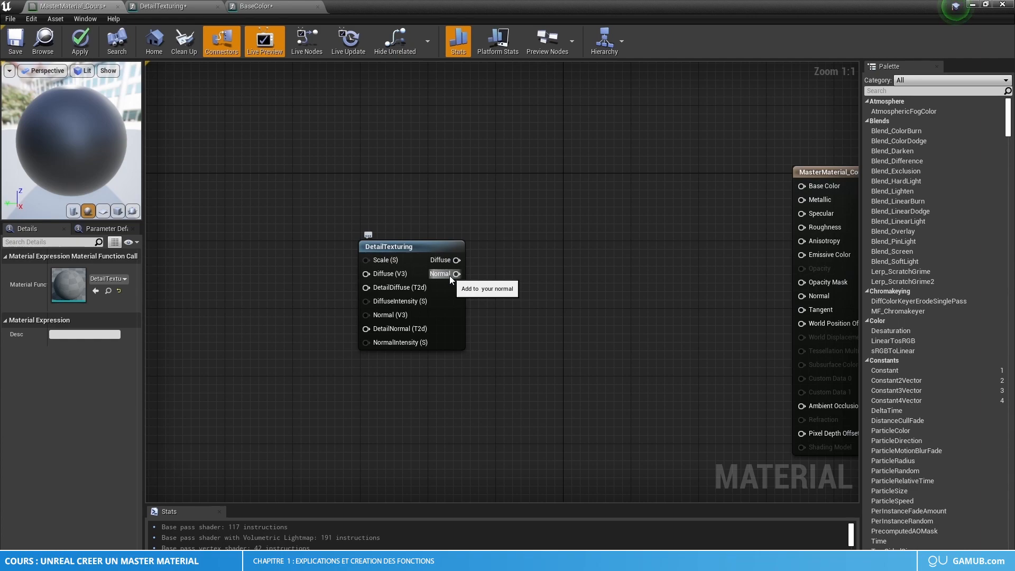
# Step: Delete the DetailTexturing node from the MasterMaterial_Cours graph and close the DetailTexturing function
pyautogui.moveTo(491, 217); pyautogui.dragTo(321, 402)
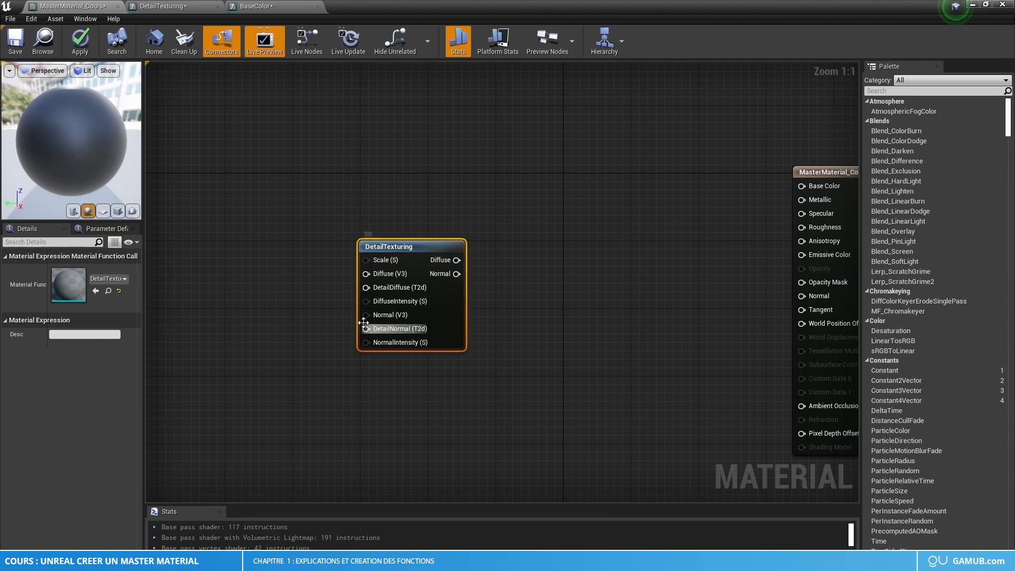
pyautogui.press('Delete')
pyautogui.click(207, 8)
pyautogui.click(218, 6)
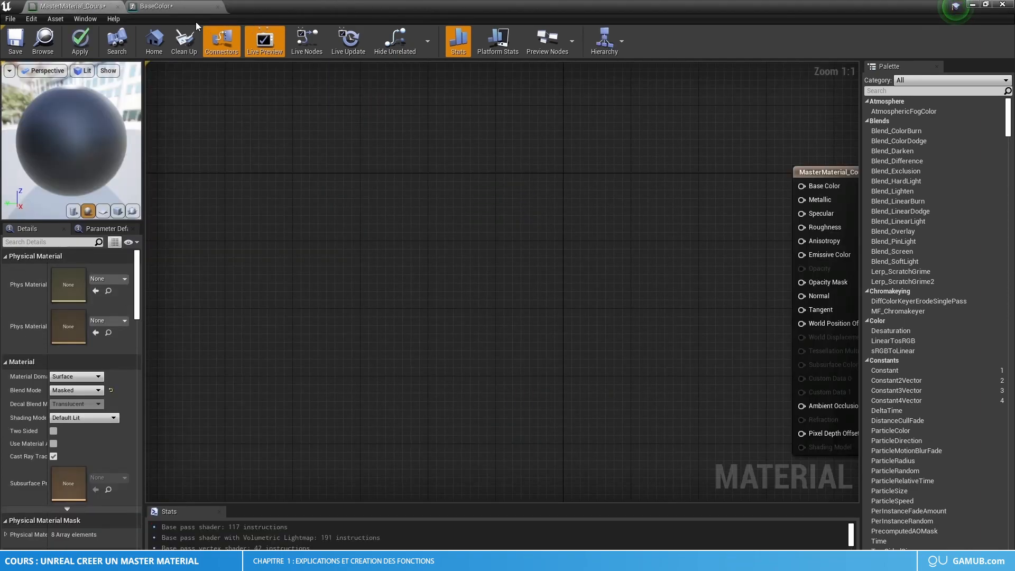
# Step: Switch to the BaseColor function and delete the duplicated output node, keeping only Output Result
pyautogui.click(193, 7)
pyautogui.moveTo(533, 225); pyautogui.dragTo(651, 360)
pyautogui.moveTo(727, 387); pyautogui.dragTo(585, 306)
pyautogui.press('Delete')
pyautogui.click(586, 317)
# Step: Narrow the preview and details area to widen the BaseColor graph, leaving empty space to the left of Output Result
pyautogui.press('Home')
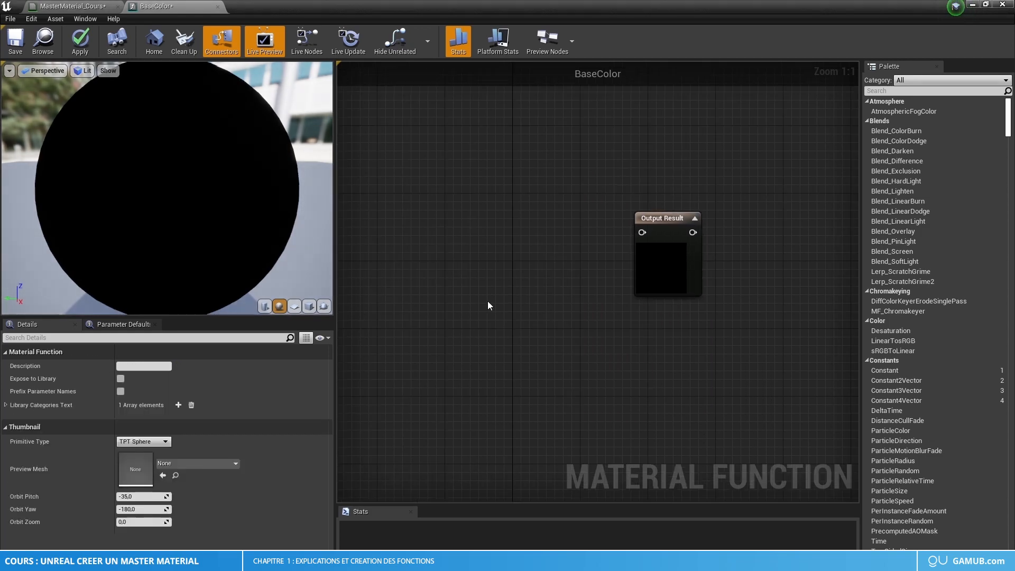
pyautogui.moveTo(334, 255); pyautogui.dragTo(250, 256)
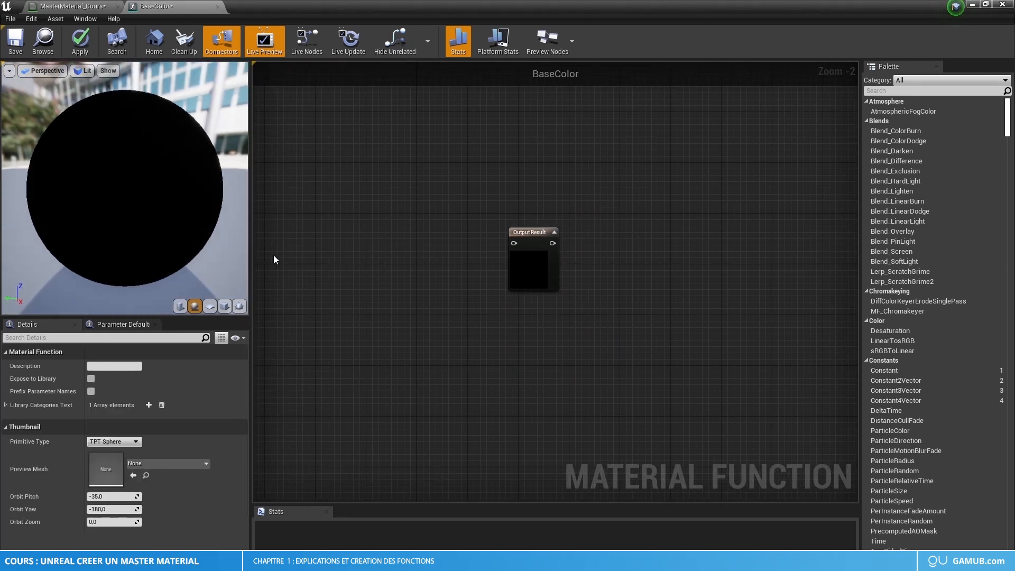
pyautogui.moveTo(274, 256); pyautogui.dragTo(545, 267, button='right')
pyautogui.scroll(1, 445, 269)
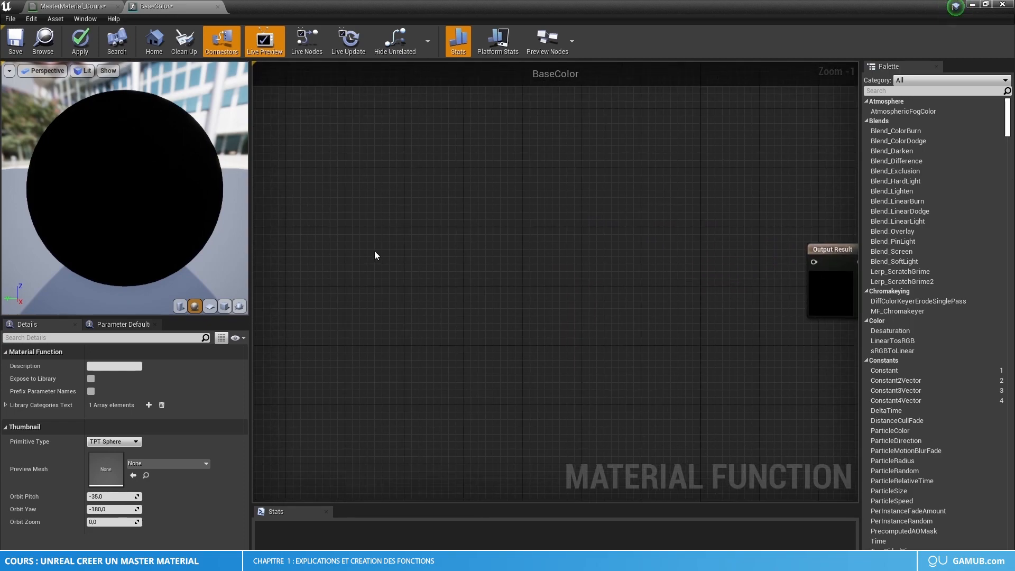
# Step: Add a Texture Sample well to the left of Output Result and convert it to a parameter named BaseColor
pyautogui.rightClick(375, 251)
pyautogui.write('texture')
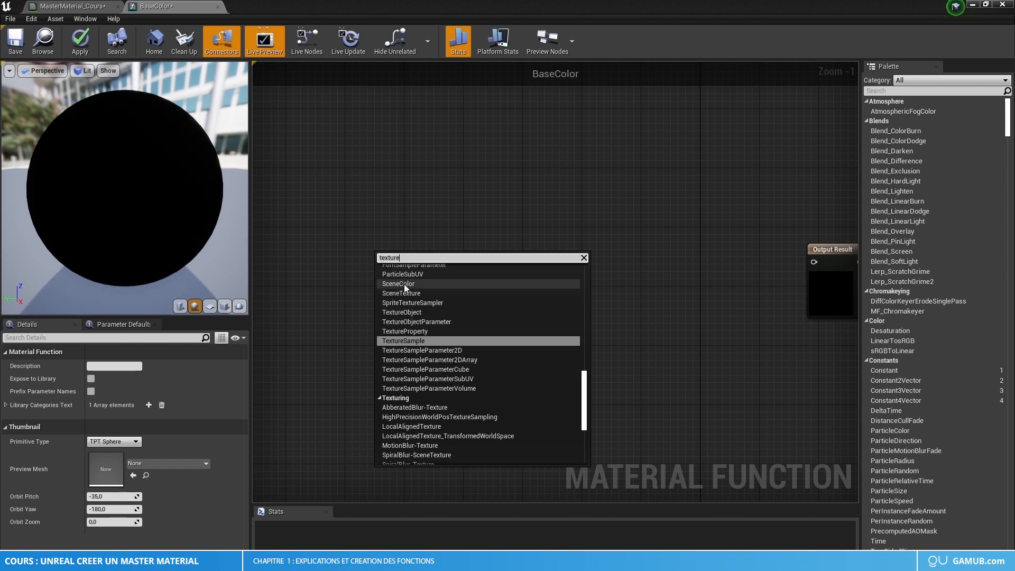
pyautogui.click(404, 341)
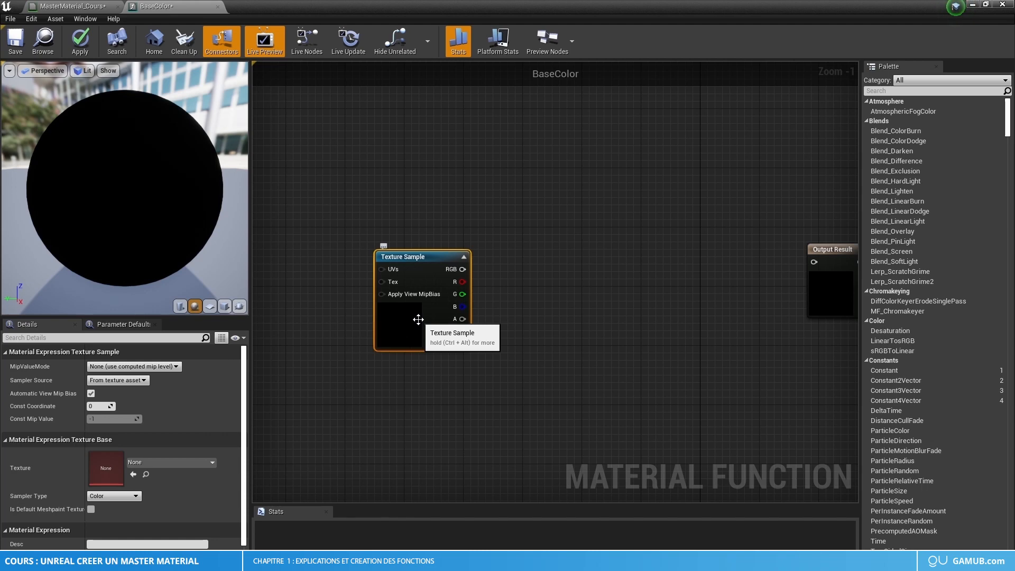
pyautogui.rightClick(415, 315)
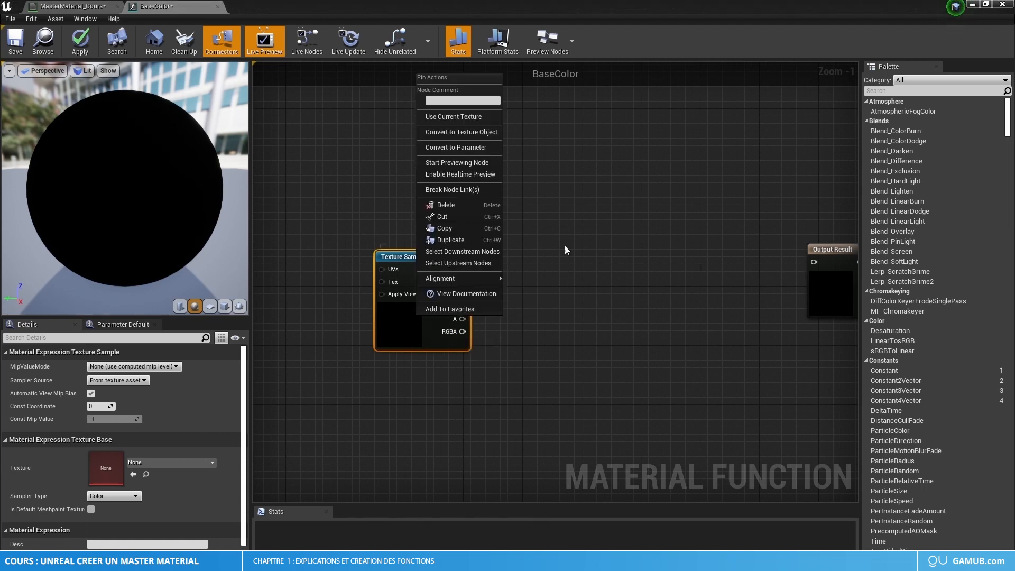
pyautogui.click(459, 148)
pyautogui.write('Base')
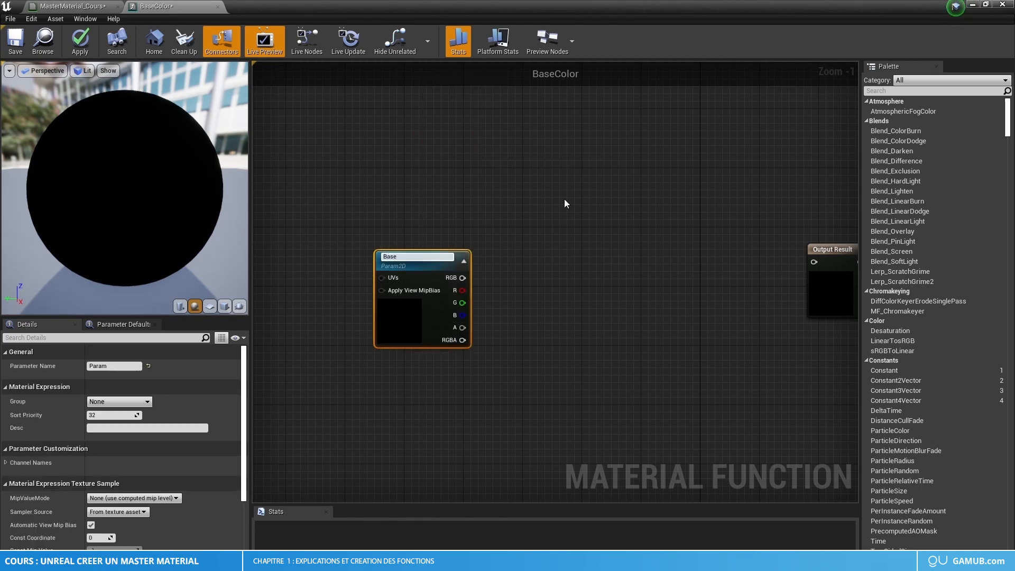
pyautogui.write('Color')
pyautogui.press('Return')
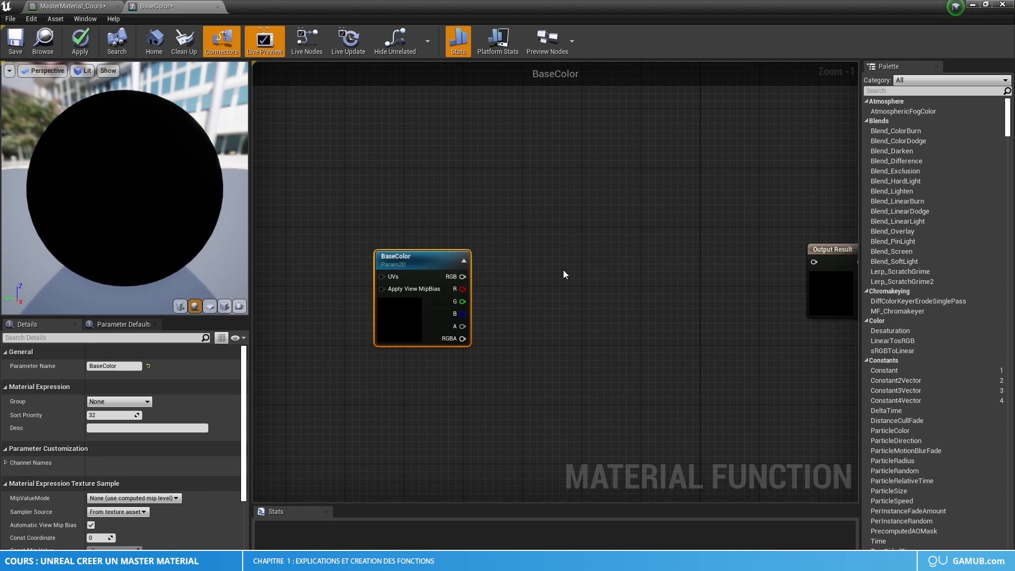
pyautogui.moveTo(426, 273); pyautogui.dragTo(338, 259)
pyautogui.moveTo(381, 341); pyautogui.dragTo(449, 310, button='right')
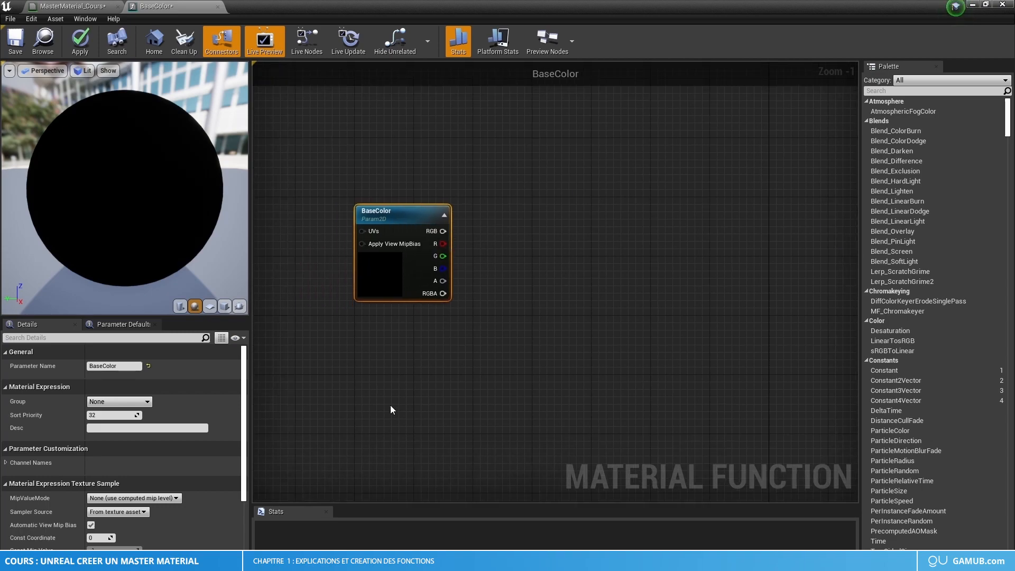
pyautogui.moveTo(390, 405); pyautogui.dragTo(326, 486, button='right')
pyautogui.moveTo(426, 433); pyautogui.dragTo(599, 422, button='right')
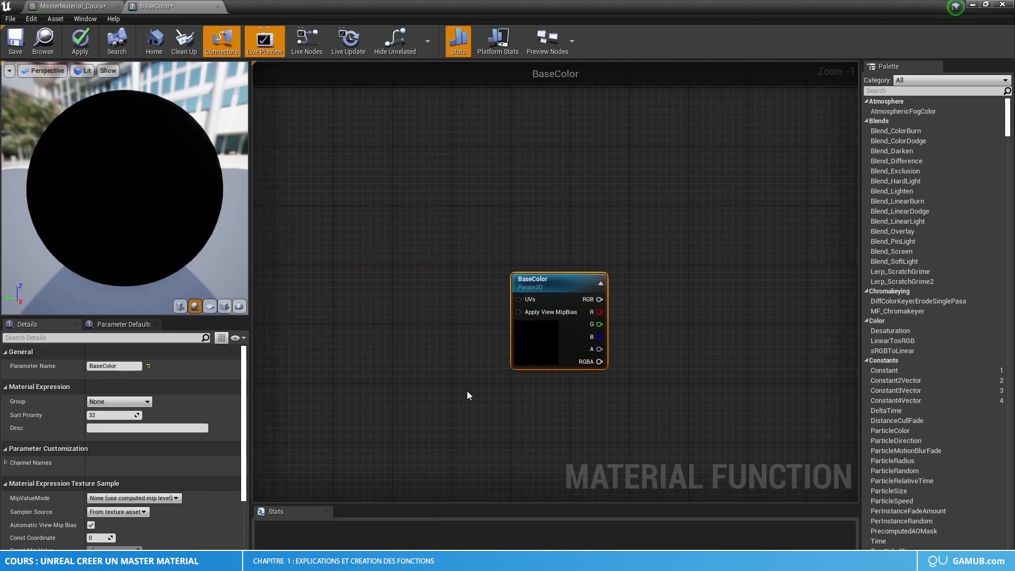
pyautogui.moveTo(667, 363); pyautogui.dragTo(613, 361, button='right')
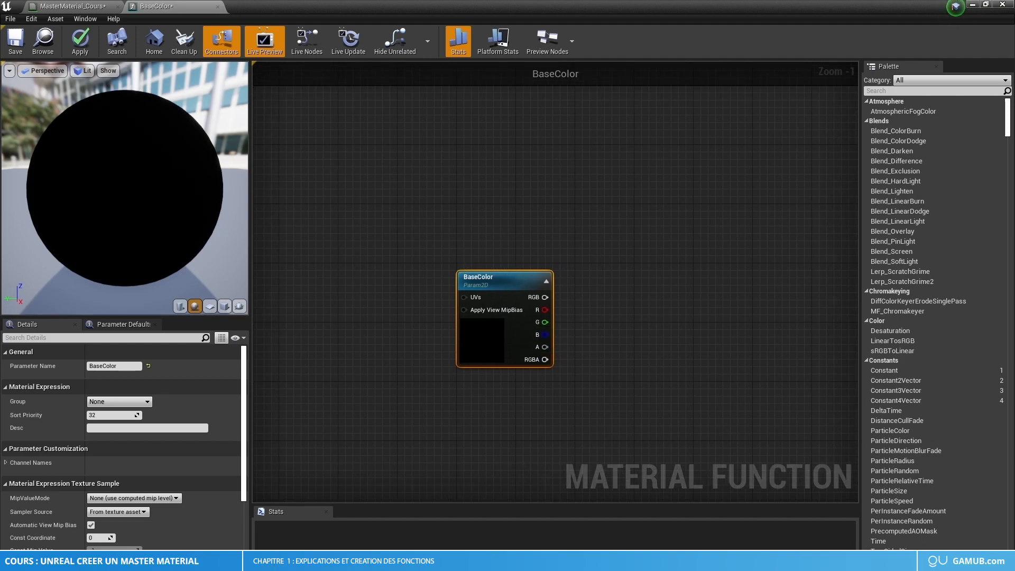
# Step: Consult the tiling requirement in Liste des besoins.txt in Notepad and return to the BaseColor graph
pyautogui.hotkey('alt', 'Tab')
pyautogui.click(558, 330)
pyautogui.moveTo(580, 322); pyautogui.dragTo(529, 318)
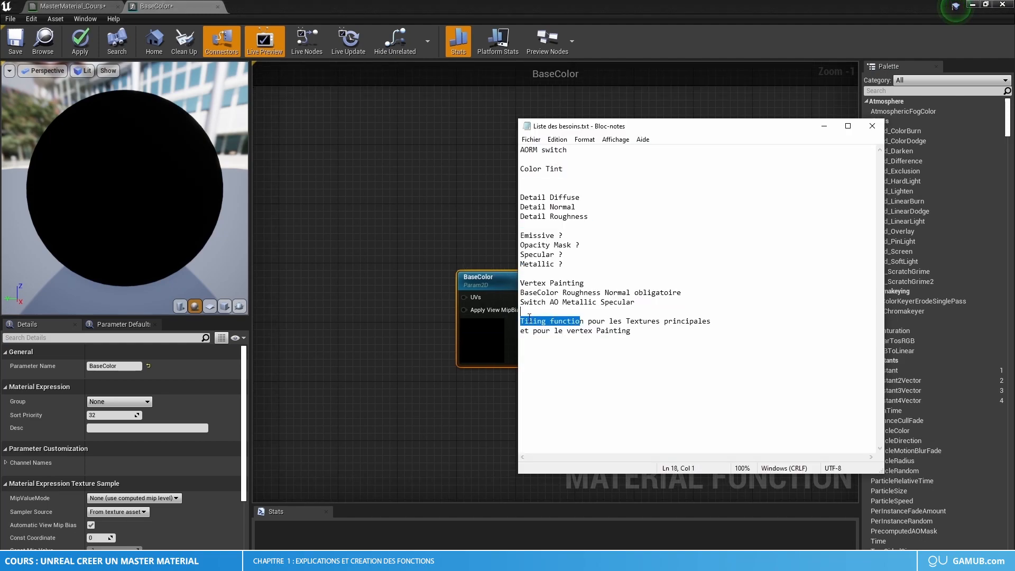
pyautogui.click(391, 317)
# Step: Add a Multiply node that feeds the UVs input of the BaseColor texture parameter
pyautogui.moveTo(612, 346); pyautogui.dragTo(510, 341, button='right')
pyautogui.moveTo(463, 348); pyautogui.dragTo(421, 365, button='right')
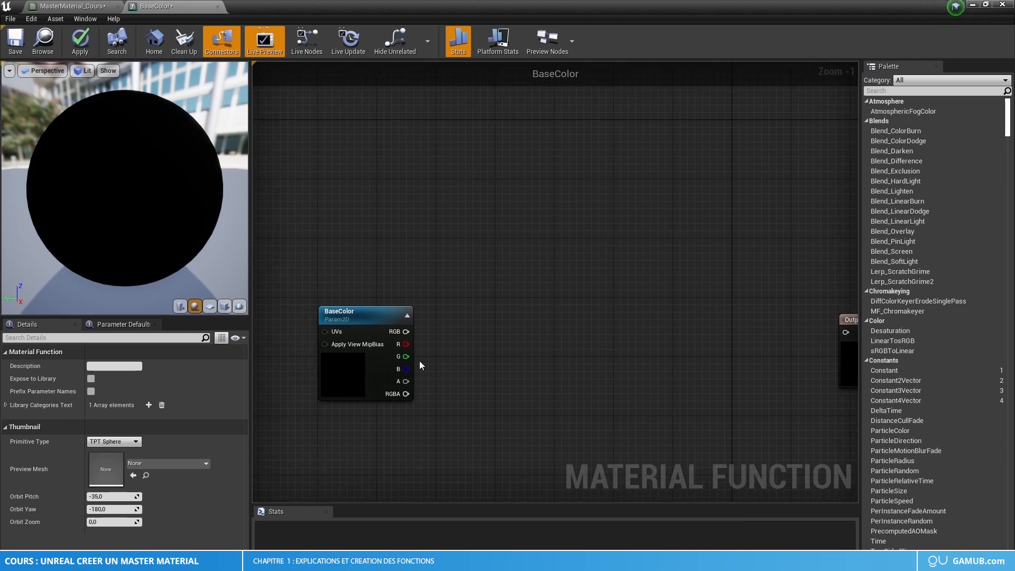
pyautogui.moveTo(485, 339); pyautogui.dragTo(727, 272, button='right')
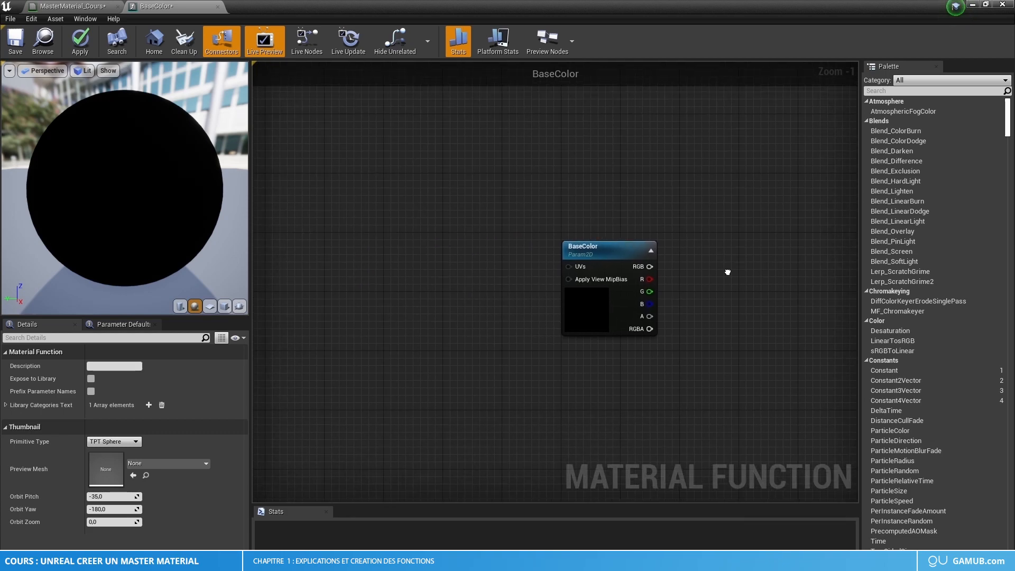
pyautogui.moveTo(569, 267); pyautogui.dragTo(436, 273)
pyautogui.write('multiply')
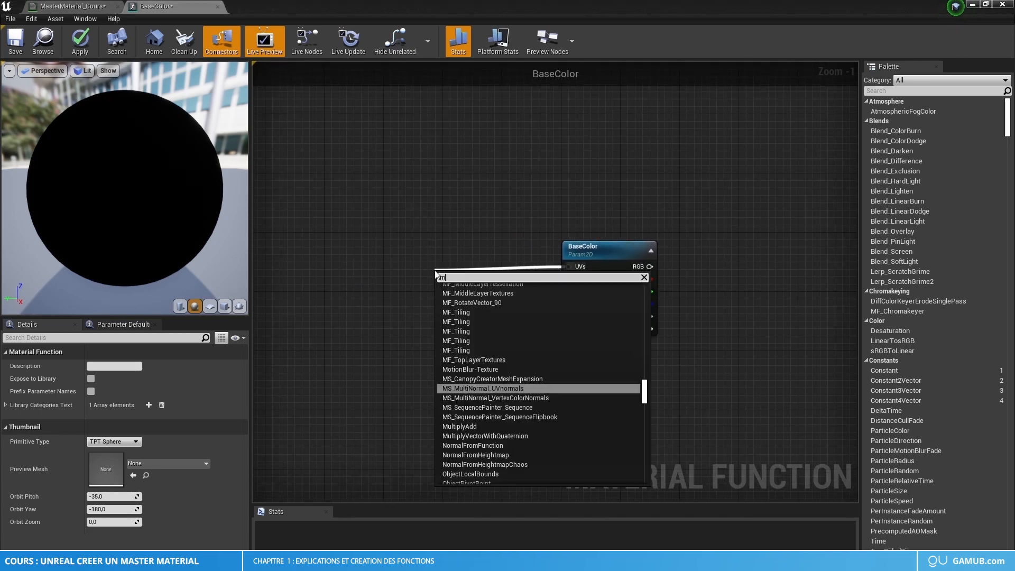
pyautogui.press('Return')
# Step: Add a TextureCoordinate node connected to input A of the Multiply node
pyautogui.moveTo(458, 273); pyautogui.dragTo(563, 286, button='right')
pyautogui.moveTo(563, 286); pyautogui.dragTo(466, 269)
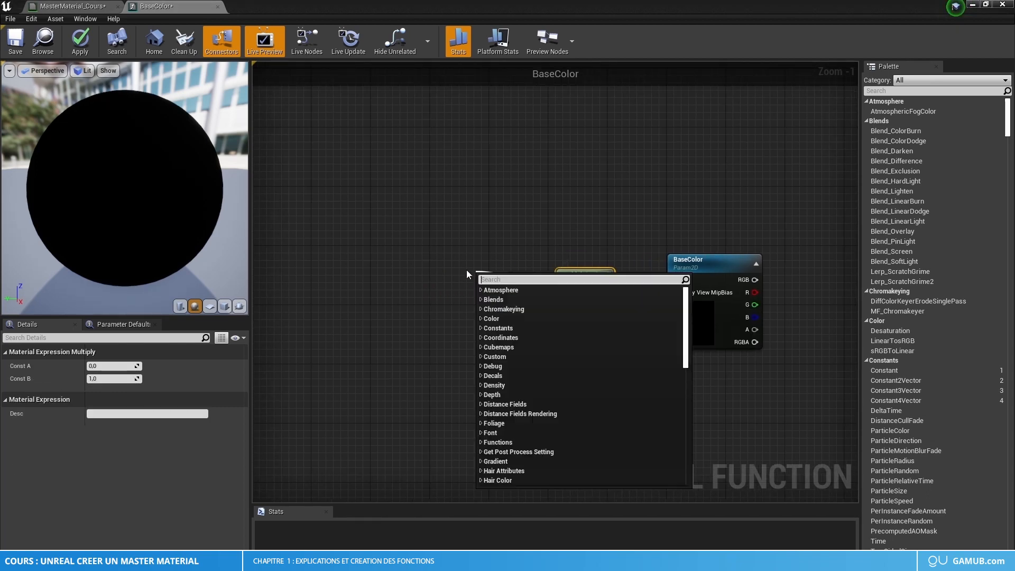
pyautogui.write('tex')
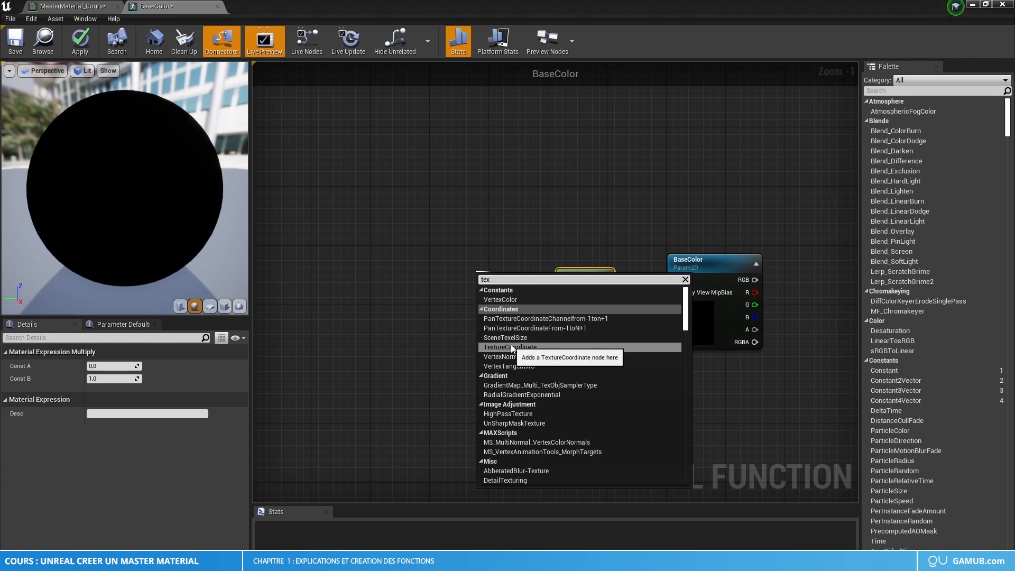
pyautogui.click(504, 344)
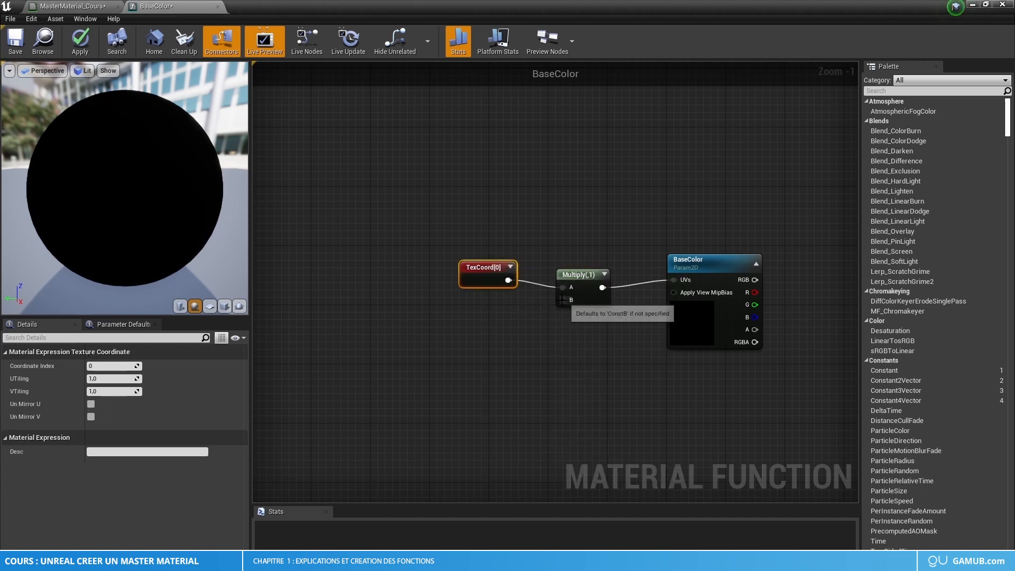
# Step: Add a scalar parameter named Tiling_Main on input B of Multiply and place it just below the TexCoord node
pyautogui.moveTo(563, 299); pyautogui.dragTo(488, 347)
pyautogui.write('scala')
pyautogui.press('Return')
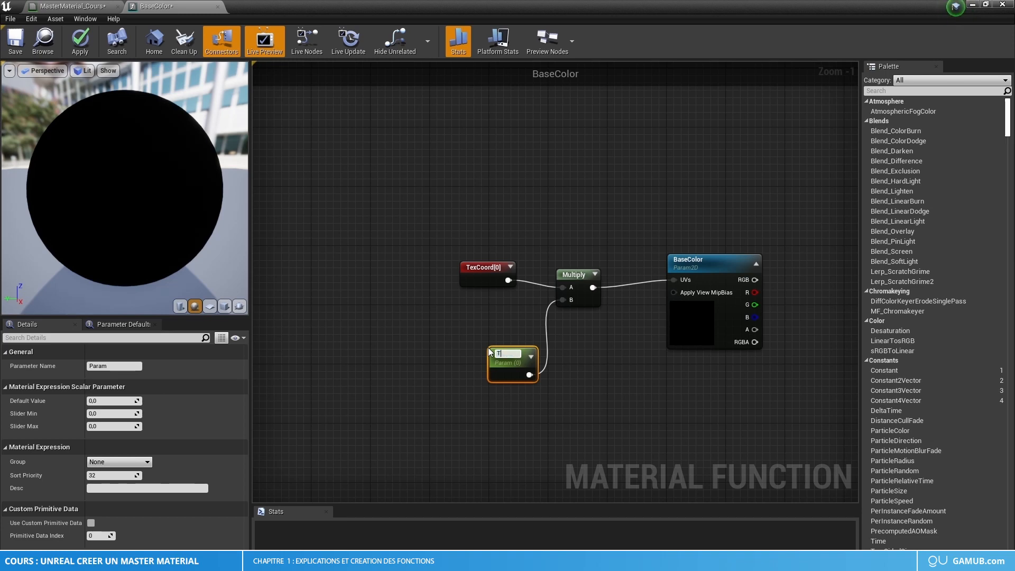
pyautogui.write('Tiling_Main')
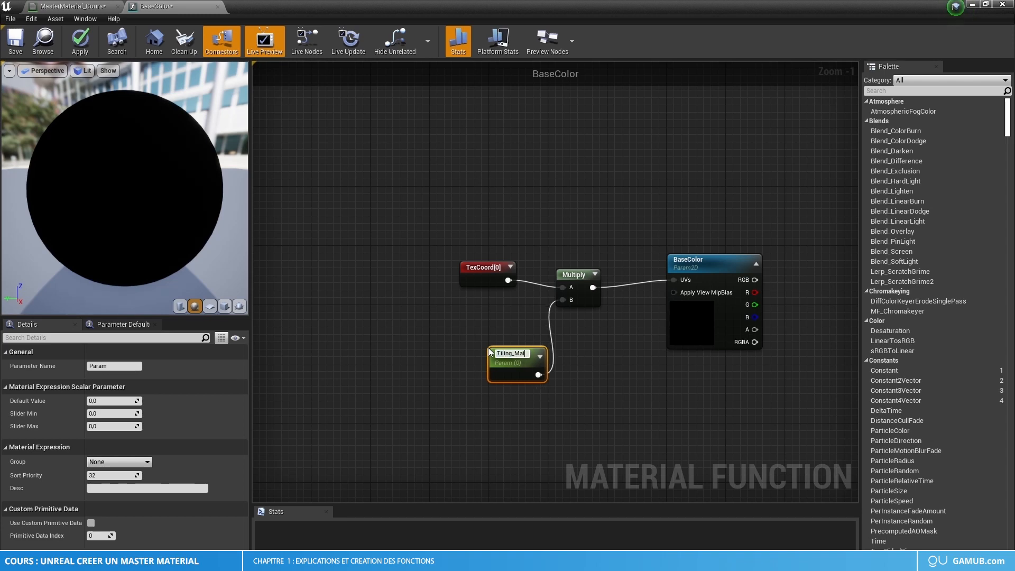
pyautogui.press('Return')
pyautogui.moveTo(510, 358); pyautogui.dragTo(484, 316)
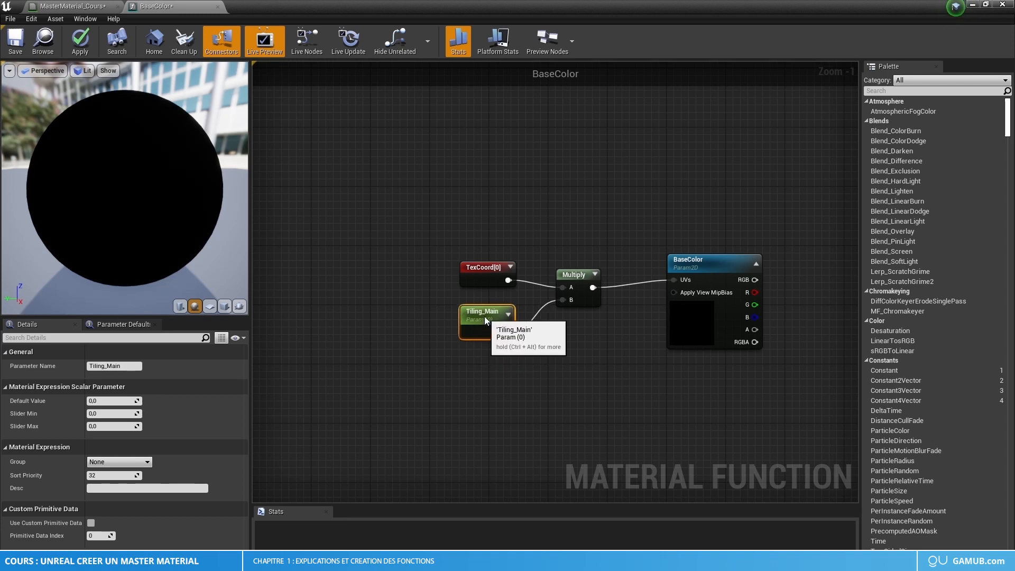
# Step: Set the default value of the Tiling_Main parameter to 1
pyautogui.click(593, 384)
pyautogui.moveTo(590, 364); pyautogui.dragTo(561, 353, button='right')
pyautogui.click(447, 309)
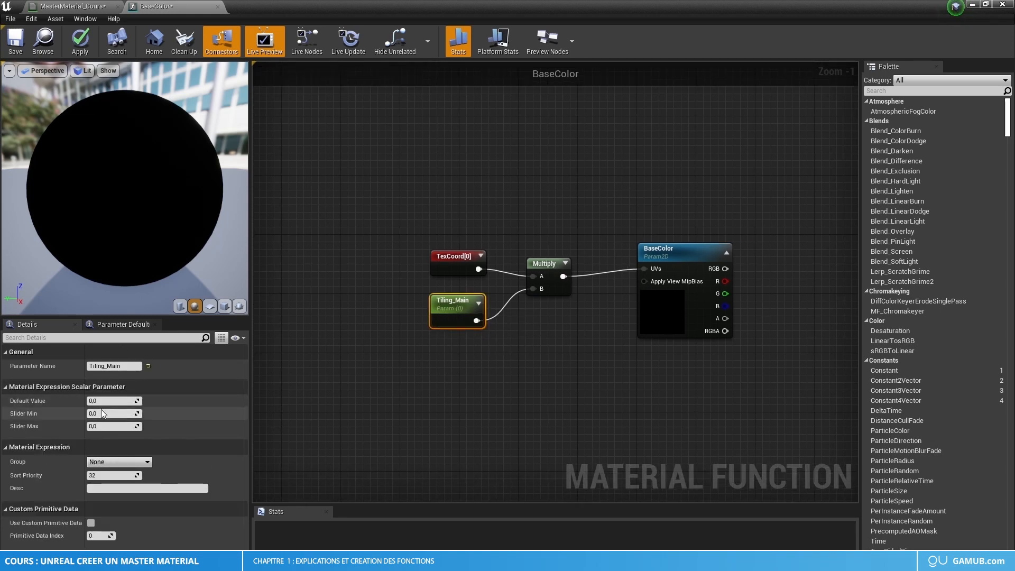
pyautogui.click(106, 401)
pyautogui.write('1')
pyautogui.click(296, 396)
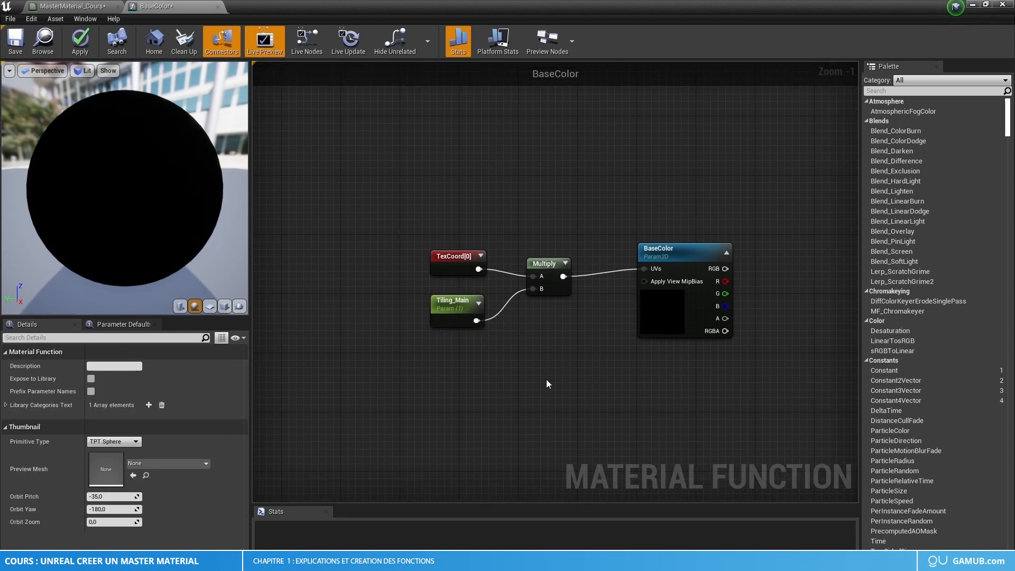
# Step: Examine the texture base and sampler settings of the BaseColor parameter
pyautogui.moveTo(547, 380); pyautogui.dragTo(542, 344, button='right')
pyautogui.click(594, 317)
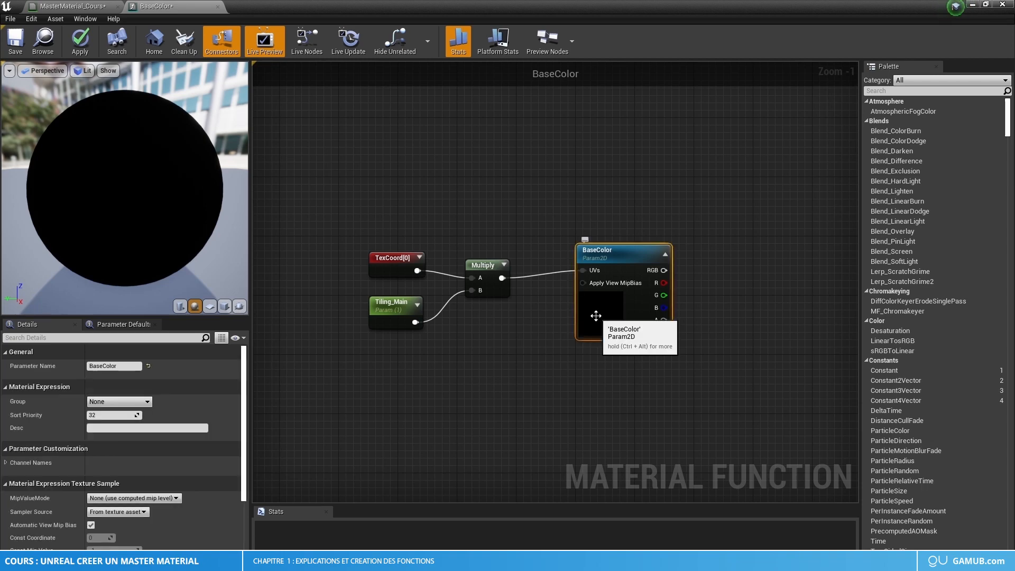
pyautogui.scroll(-5, 171, 453)
pyautogui.scroll(-1, 171, 452)
pyautogui.moveTo(472, 416); pyautogui.dragTo(511, 424, button='right')
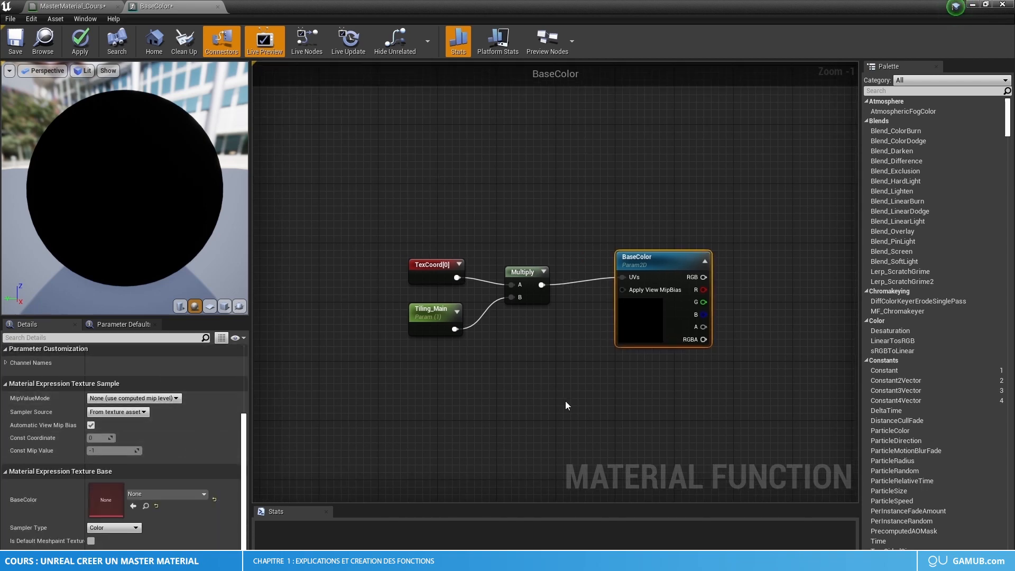
# Step: Select and copy the TexCoord, Tiling_Main and Multiply nodes in the BaseColor function
pyautogui.moveTo(553, 396); pyautogui.dragTo(408, 263)
pyautogui.moveTo(348, 218); pyautogui.dragTo(349, 216)
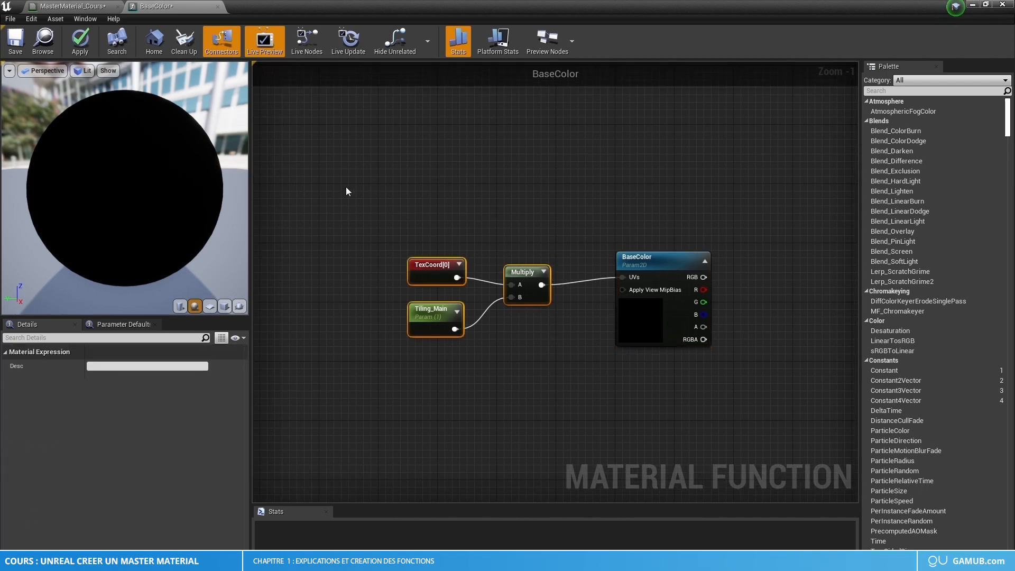
pyautogui.moveTo(588, 446); pyautogui.dragTo(530, 391)
pyautogui.moveTo(415, 251); pyautogui.dragTo(390, 225)
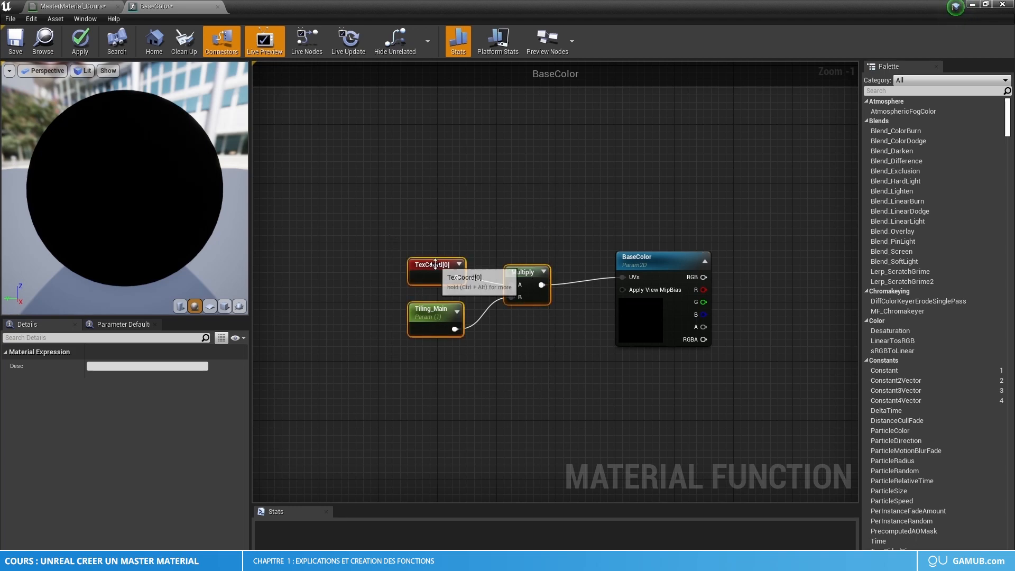
# Step: Create a new material function named Tiling_Main in the MM_functions folder
pyautogui.doubleClick(340, 15)
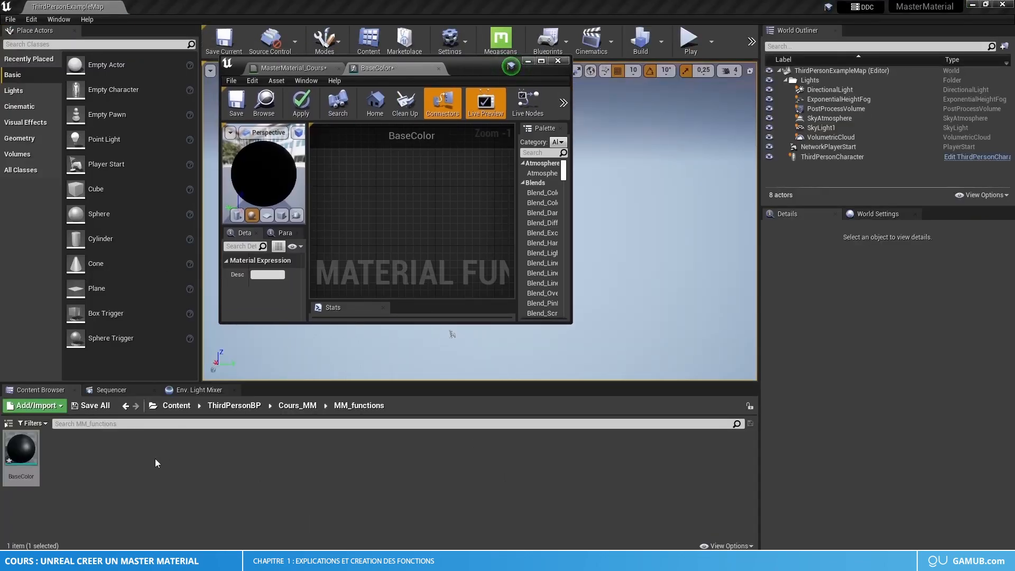
pyautogui.rightClick(144, 484)
pyautogui.moveTo(150, 477)
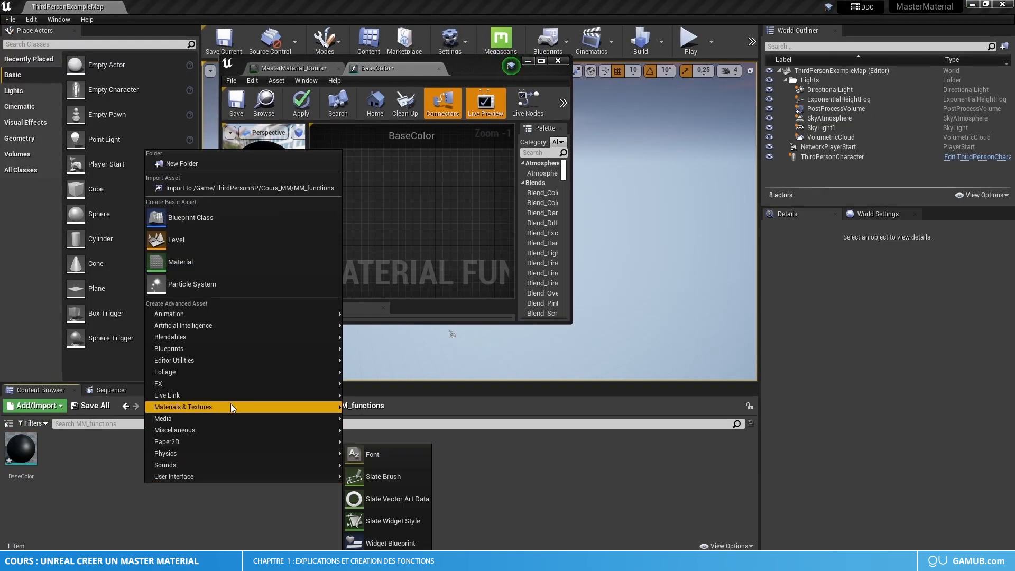
pyautogui.moveTo(230, 405)
pyautogui.click(399, 304)
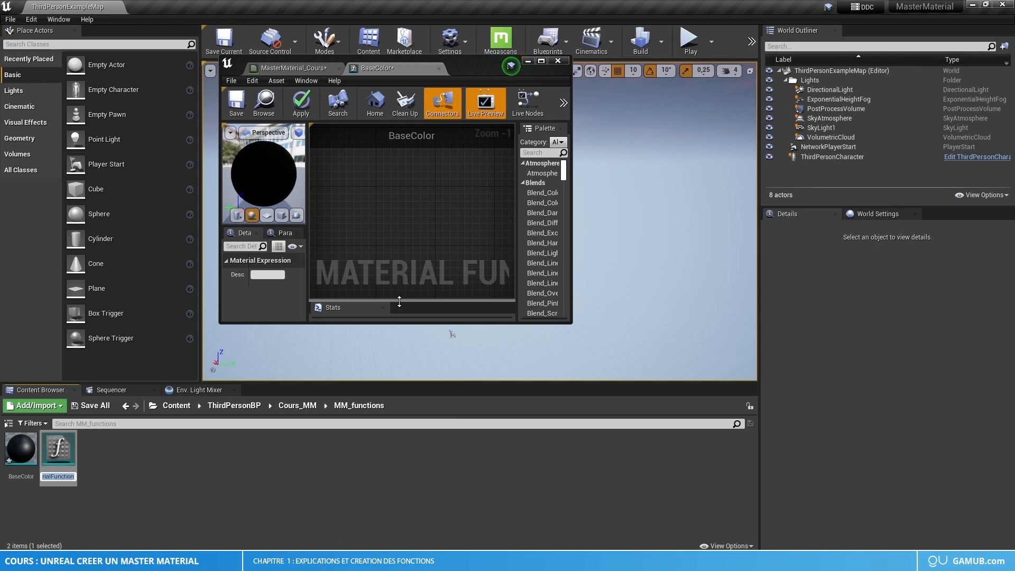
pyautogui.write('Til')
pyautogui.write('ing_Main')
pyautogui.press('Return')
# Step: Paste the copied tiling nodes into the graph of the Tiling_Main function and connect Multiply to Output Result
pyautogui.doubleClick(58, 443)
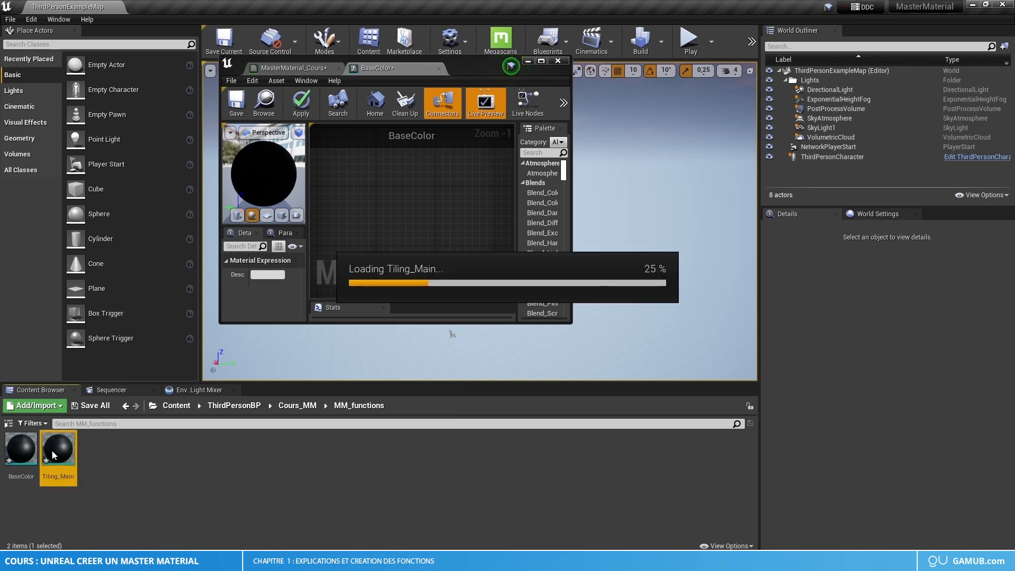
pyautogui.moveTo(522, 73); pyautogui.dragTo(652, 0)
pyautogui.moveTo(536, 232); pyautogui.dragTo(773, 369, button='right')
pyautogui.scroll(-3, 497, 313)
pyautogui.moveTo(487, 312); pyautogui.dragTo(564, 306, button='right')
pyautogui.click(430, 268)
pyautogui.hotkey('ctrl', 'v')
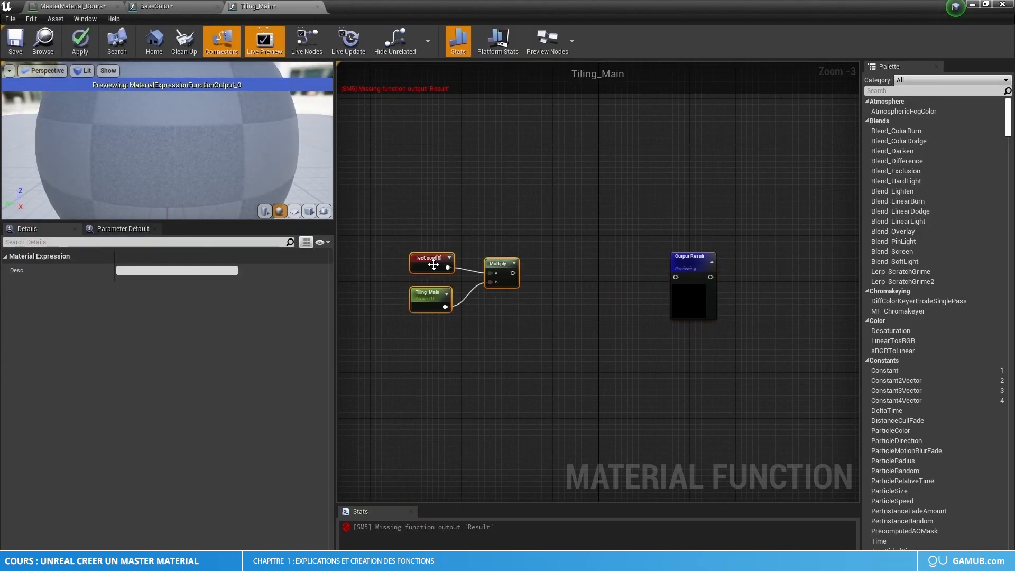
pyautogui.scroll(3, 633, 284)
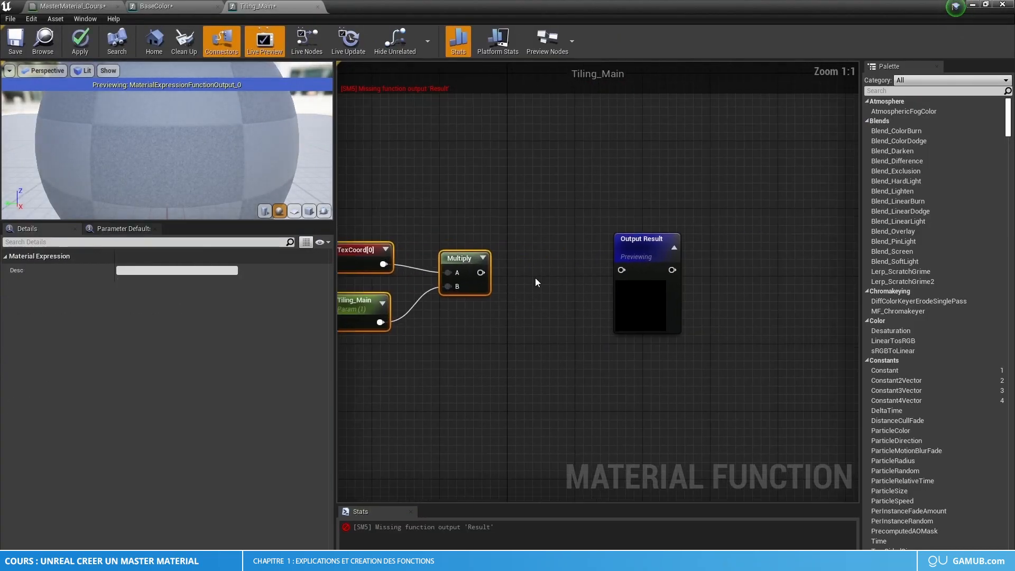
pyautogui.moveTo(480, 272); pyautogui.dragTo(621, 270)
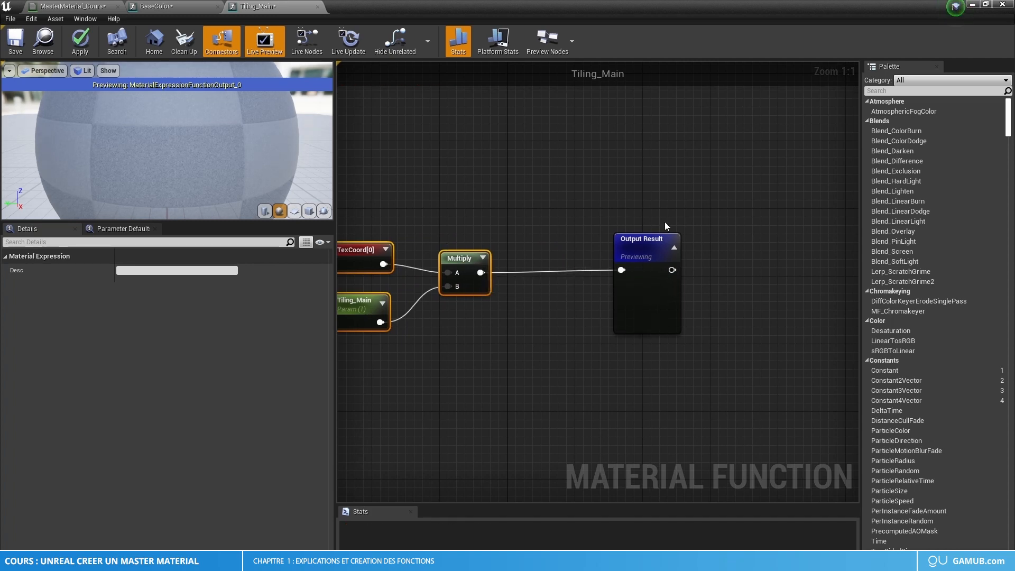
# Step: Rename the function's output to Tiling_Main and apply the changes to the function
pyautogui.click(645, 241)
pyautogui.doubleClick(144, 270)
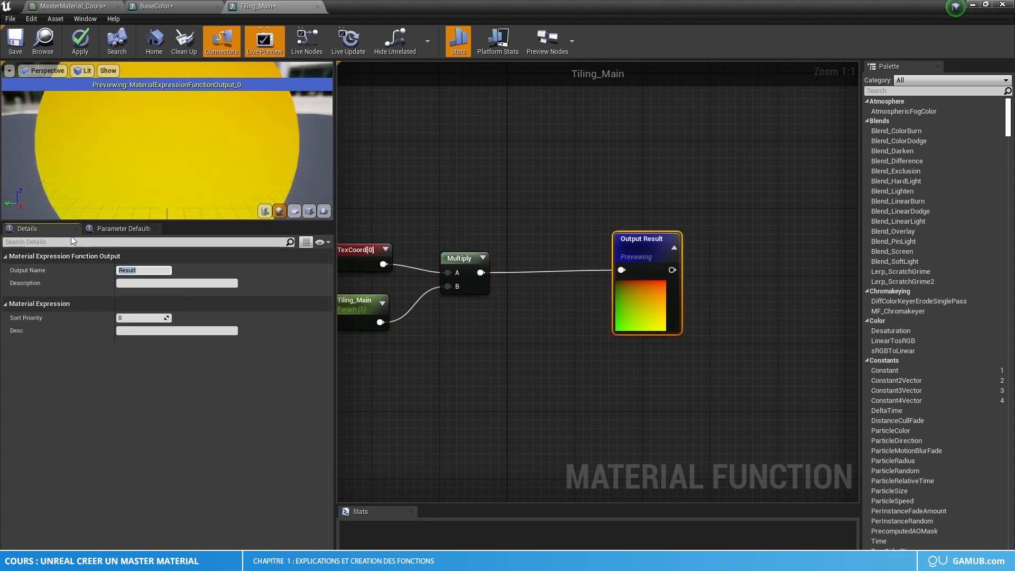
pyautogui.write('tiling')
pyautogui.press('BackSpace')
pyautogui.press('BackSpace')
pyautogui.press('BackSpace')
pyautogui.press('BackSpace')
pyautogui.press('BackSpace')
pyautogui.press('BackSpace')
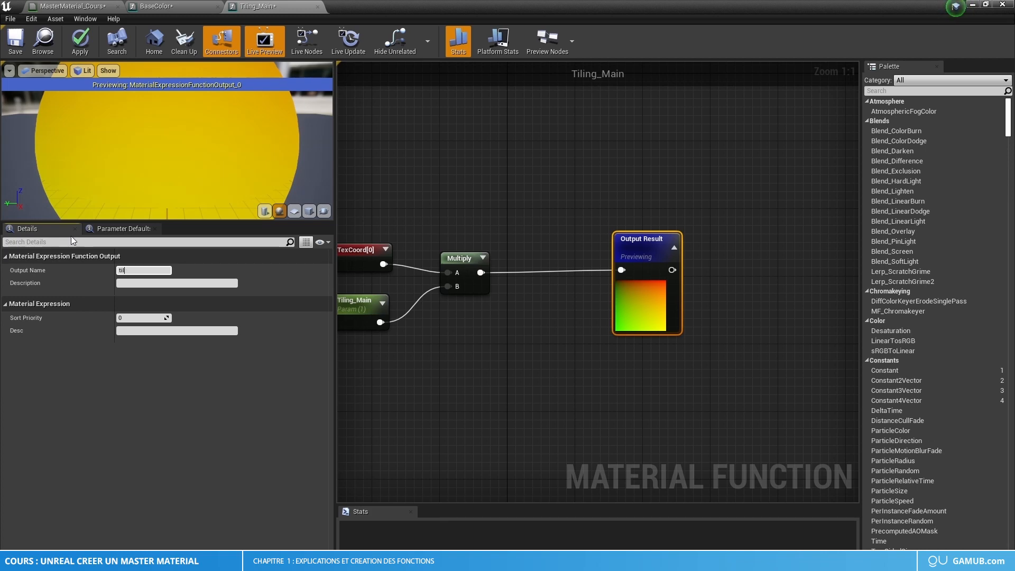
pyautogui.write('Tiling_Main')
pyautogui.click(555, 404)
pyautogui.moveTo(612, 397); pyautogui.dragTo(658, 351, button='right')
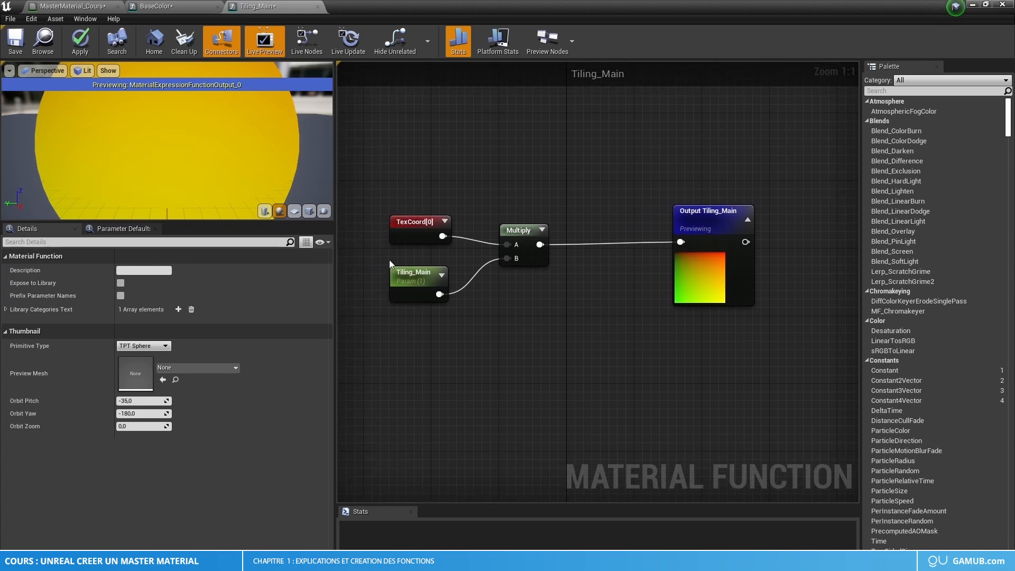
pyautogui.click(81, 39)
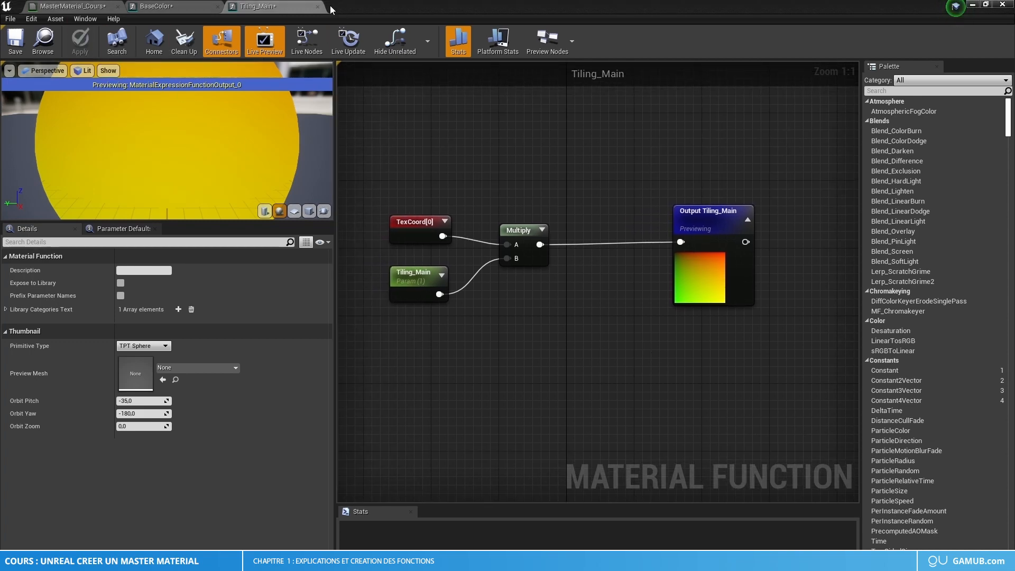
# Step: Replace the TexCoord, Tiling_Main and Multiply nodes in the BaseColor function with the Tiling_Main material function from MM_functions
pyautogui.click(318, 6)
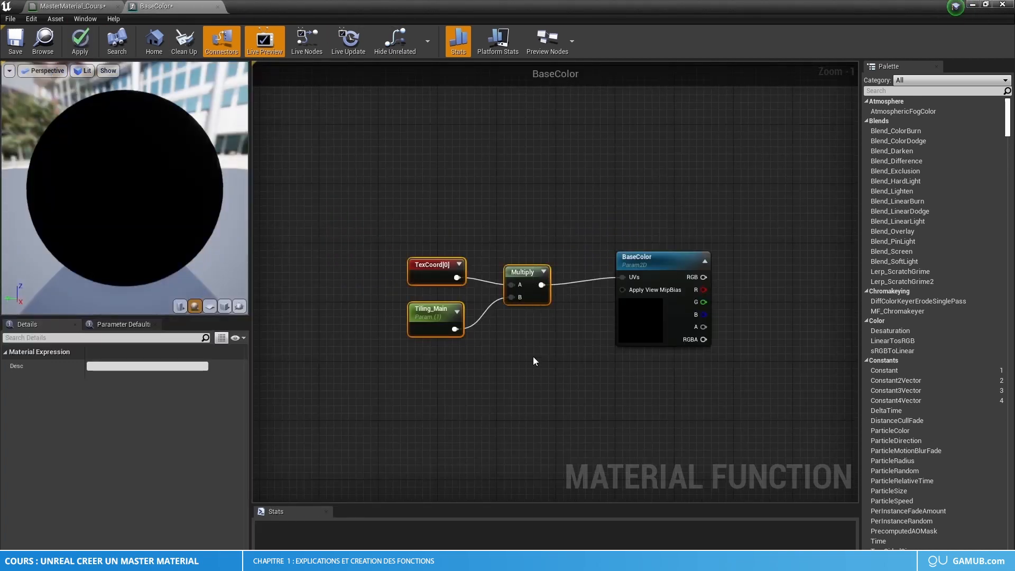
pyautogui.press('Delete')
pyautogui.moveTo(455, 5); pyautogui.dragTo(394, 111)
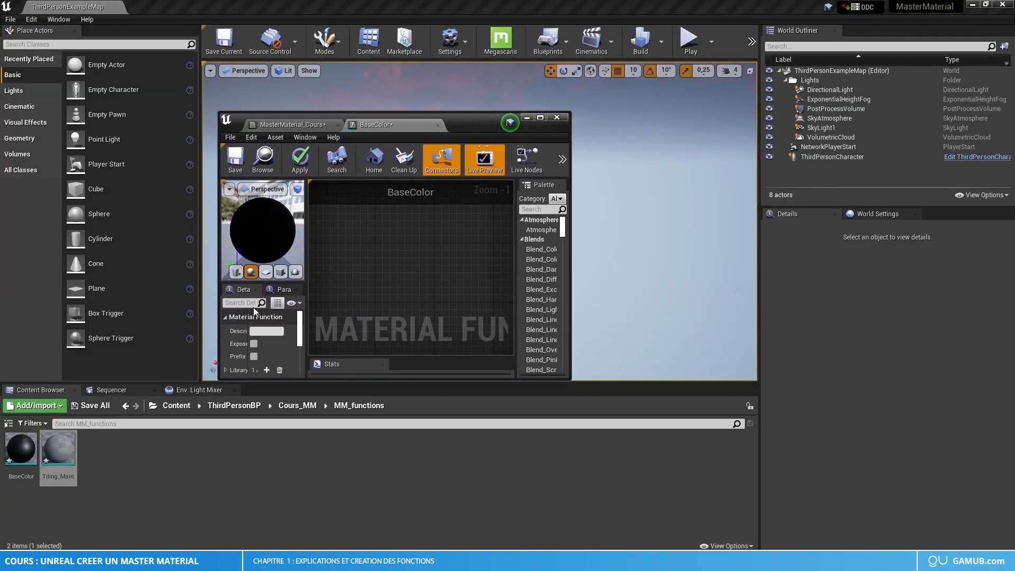
pyautogui.moveTo(58, 448); pyautogui.dragTo(413, 290)
pyautogui.moveTo(474, 124); pyautogui.dragTo(474, 1)
# Step: Connect the Tiling_Main function's output to the UVs of the BaseColor texture and align the function node beside it
pyautogui.moveTo(409, 208); pyautogui.dragTo(397, 249, button='right')
pyautogui.moveTo(392, 237); pyautogui.dragTo(436, 312)
pyautogui.moveTo(436, 312); pyautogui.dragTo(364, 249, button='right')
pyautogui.moveTo(364, 247); pyautogui.dragTo(540, 253)
pyautogui.moveTo(339, 236); pyautogui.dragTo(372, 239)
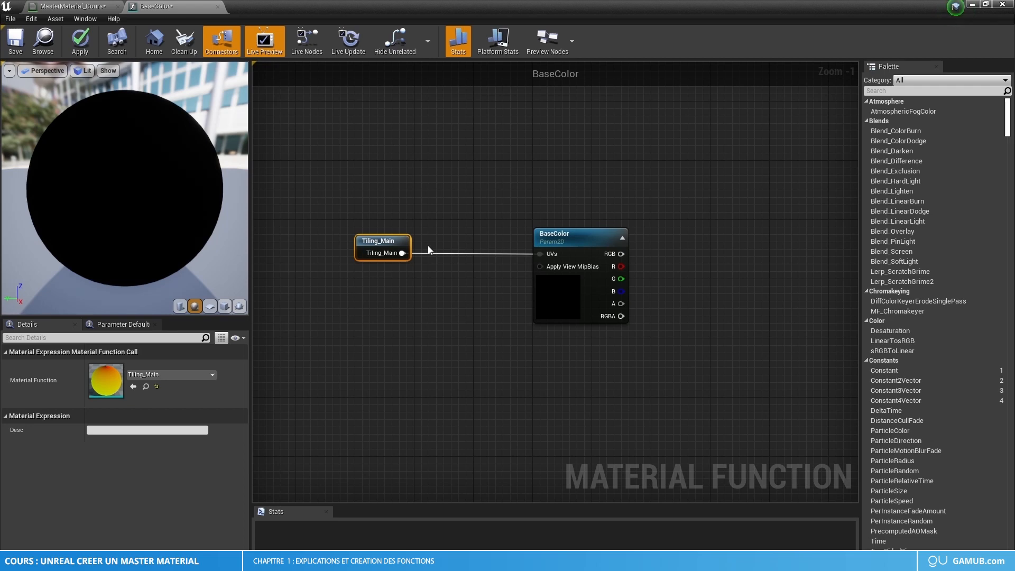
pyautogui.moveTo(377, 241); pyautogui.dragTo(430, 243)
# Step: Assign the AICON-Green texture to the BaseColor texture parameter
pyautogui.moveTo(531, 351); pyautogui.dragTo(364, 334, button='right')
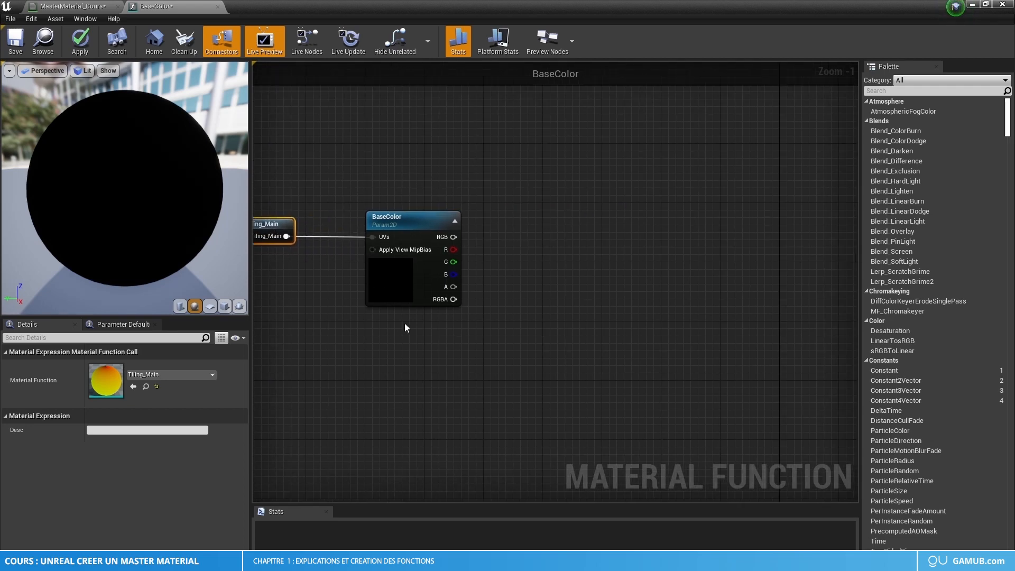
pyautogui.scroll(-2, 404, 323)
pyautogui.moveTo(463, 333); pyautogui.dragTo(446, 342, button='right')
pyautogui.scroll(1, 398, 307)
pyautogui.moveTo(409, 304); pyautogui.dragTo(398, 345, button='right')
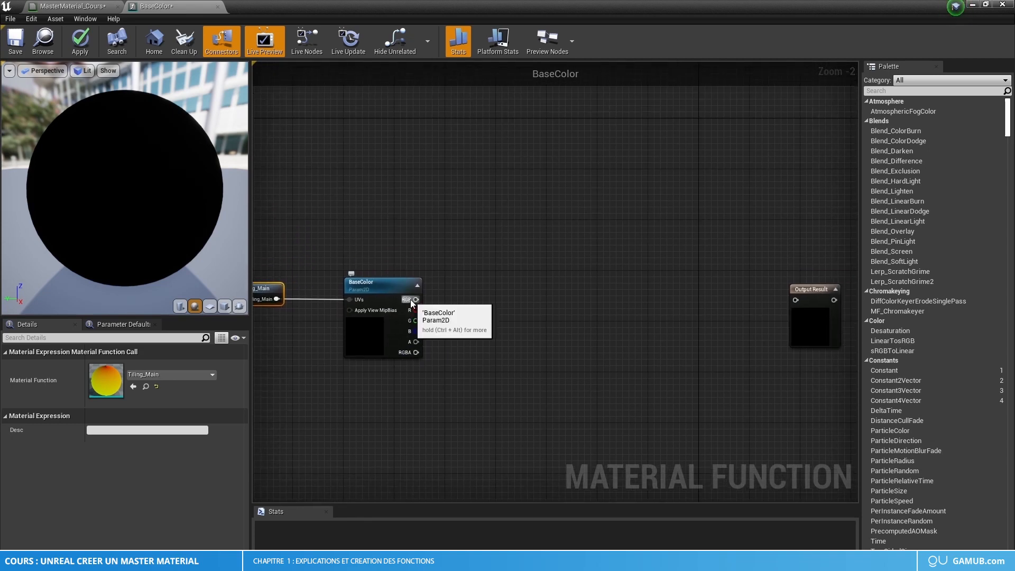
pyautogui.click(390, 322)
pyautogui.scroll(-4, 210, 440)
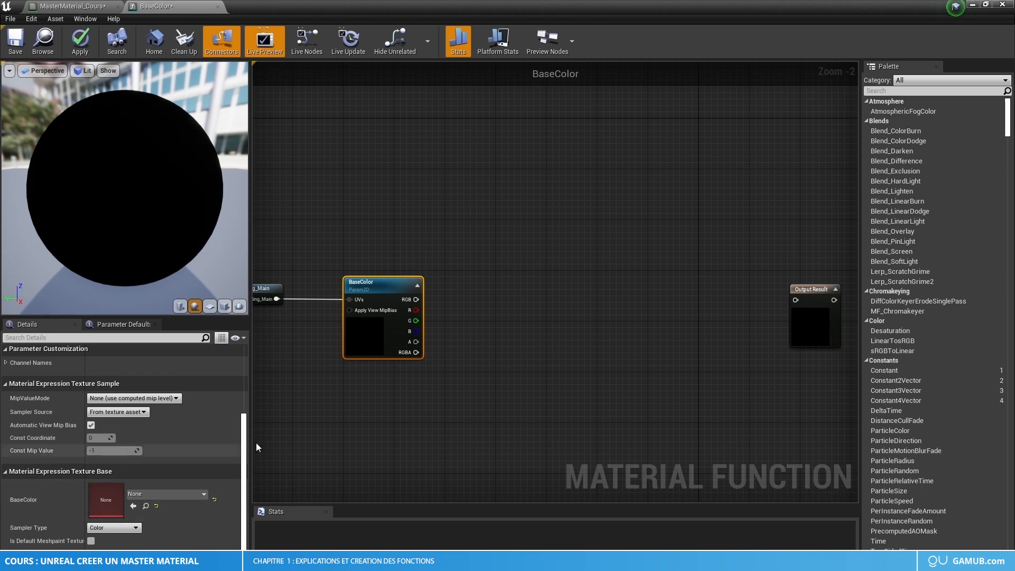
pyautogui.click(155, 493)
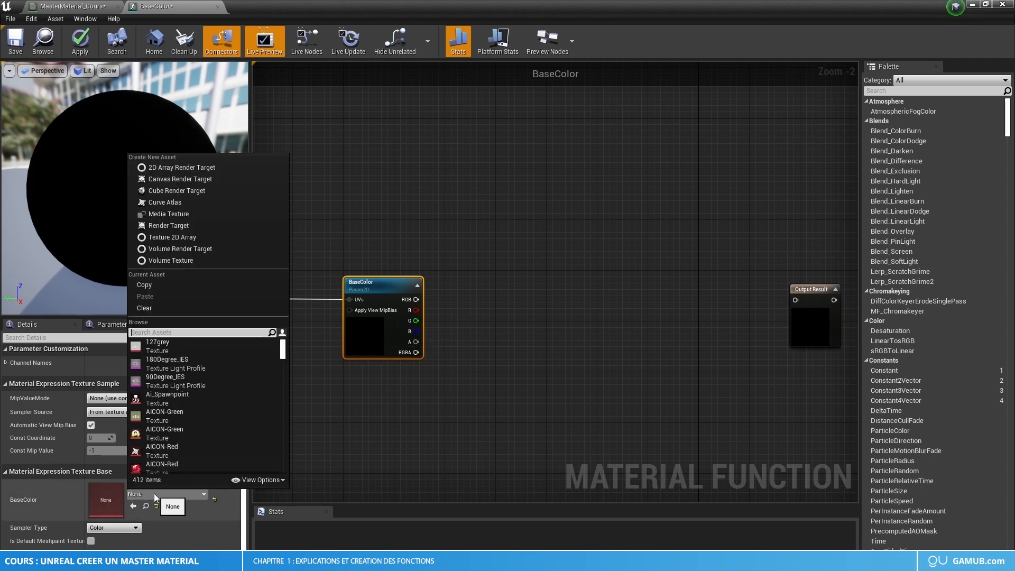
pyautogui.click(198, 415)
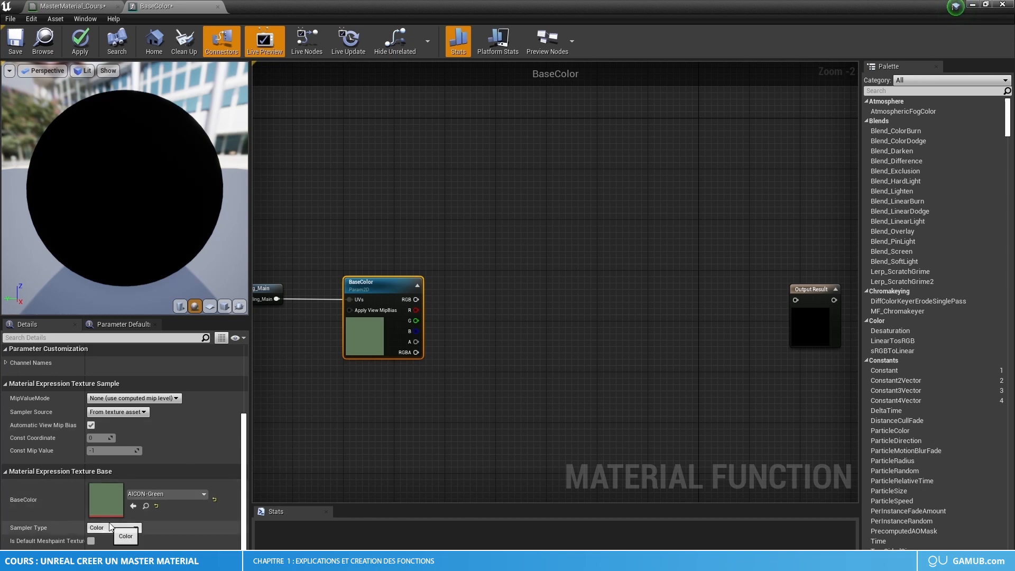
# Step: Search the textures for "_d" and assign T_CleanFloorGrunge_01_D to the BaseColor parameter
pyautogui.click(161, 494)
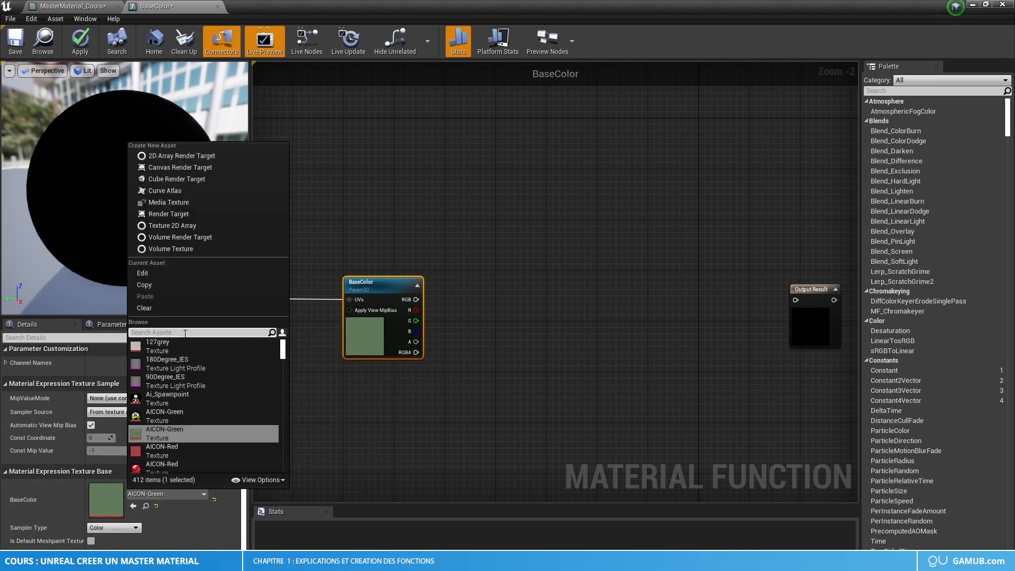
pyautogui.write('_d')
pyautogui.scroll(-3, 208, 389)
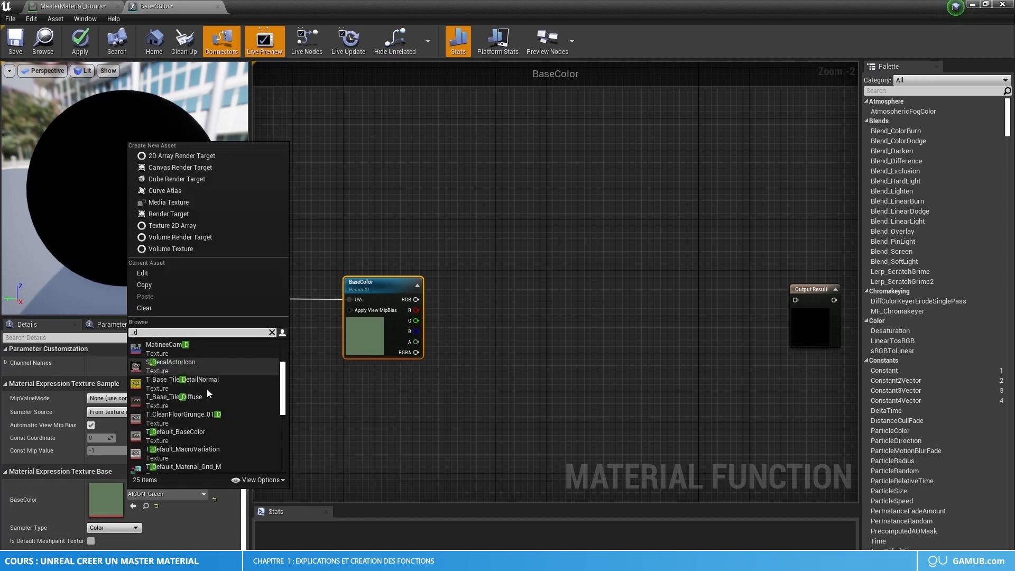
pyautogui.scroll(-1, 222, 399)
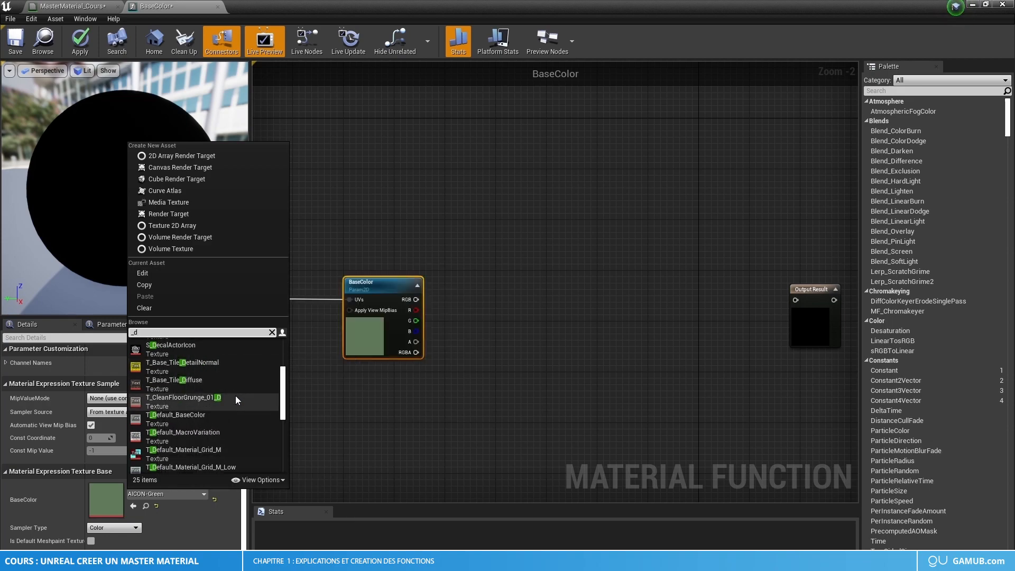
pyautogui.click(236, 402)
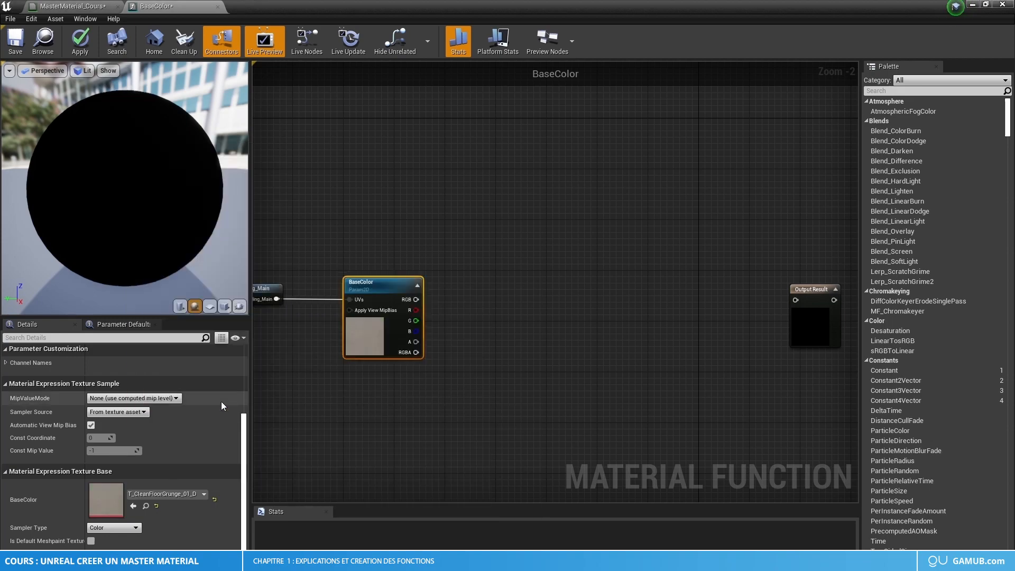
# Step: Add a StaticSwitchParameter named "ColorTint ?" feeding the input of Output Result
pyautogui.moveTo(380, 418); pyautogui.dragTo(398, 342, button='right')
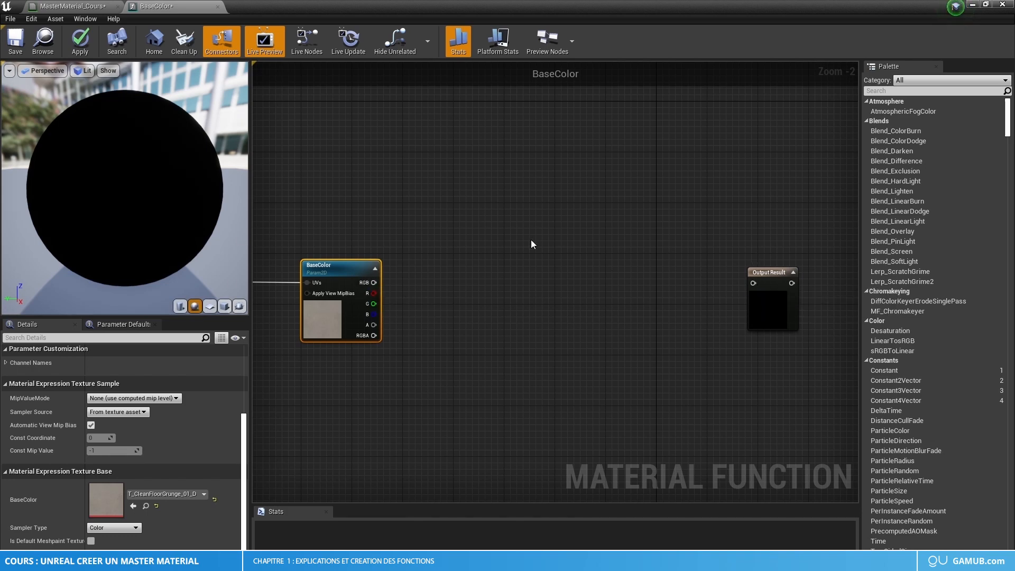
pyautogui.moveTo(750, 282); pyautogui.dragTo(637, 283)
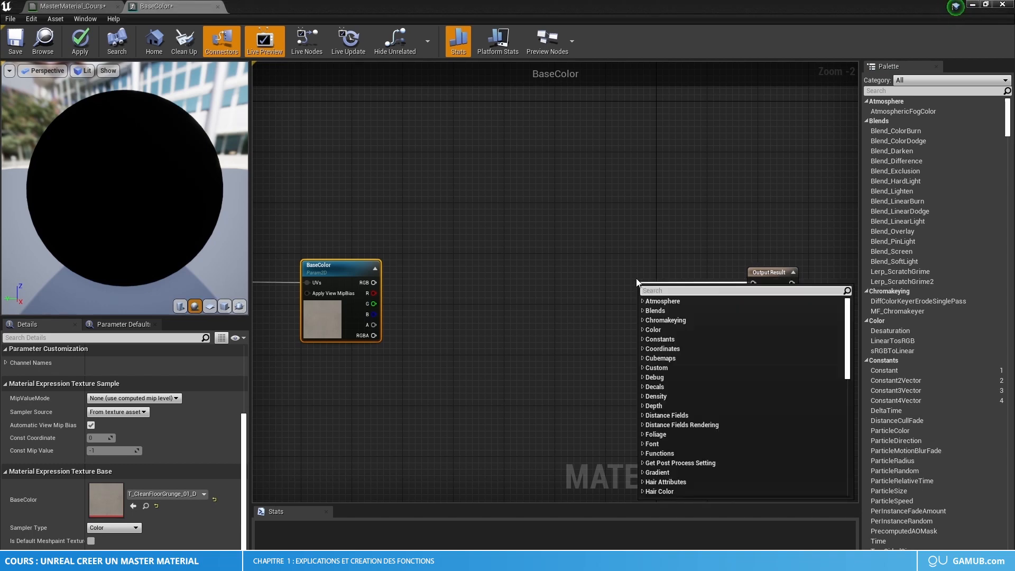
pyautogui.write('staticv')
pyautogui.press('BackSpace')
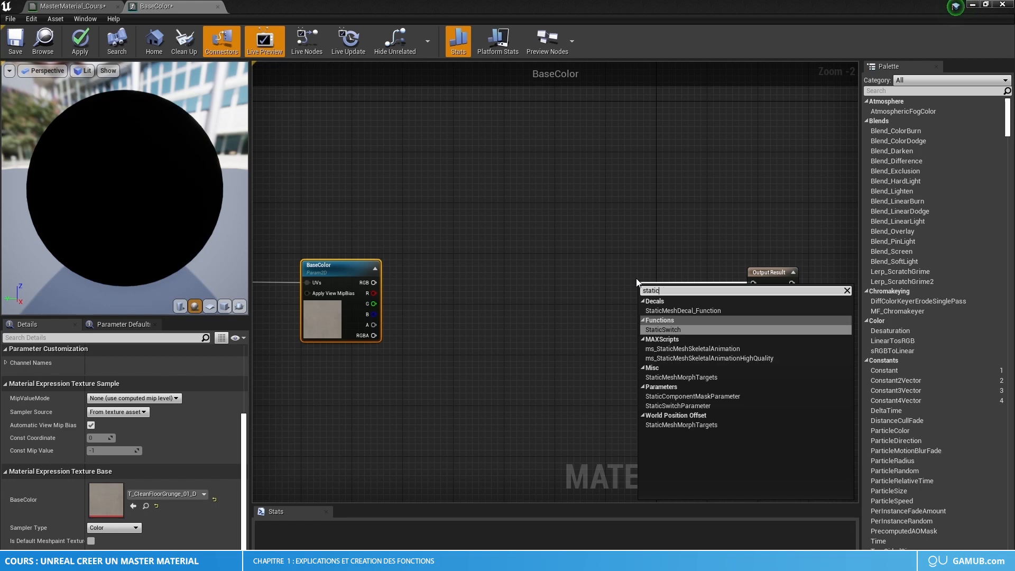
pyautogui.click(687, 406)
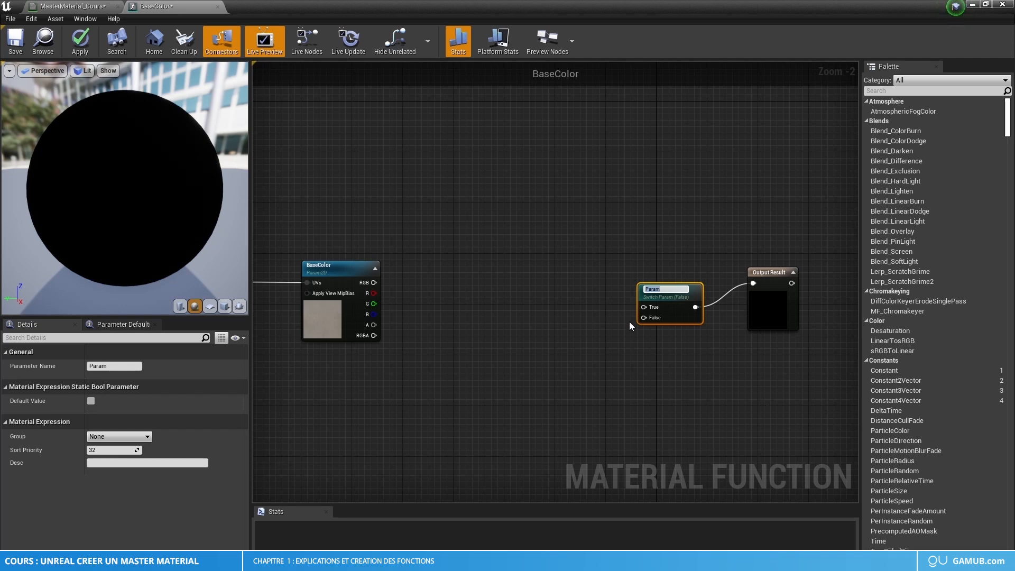
pyautogui.write('ColorTint ?')
pyautogui.press('Return')
# Step: Align the "ColorTint ?" switch with Output Result and connect the BaseColor RGB output to its False input
pyautogui.moveTo(669, 292); pyautogui.dragTo(650, 268)
pyautogui.moveTo(615, 320); pyautogui.dragTo(576, 322, button='right')
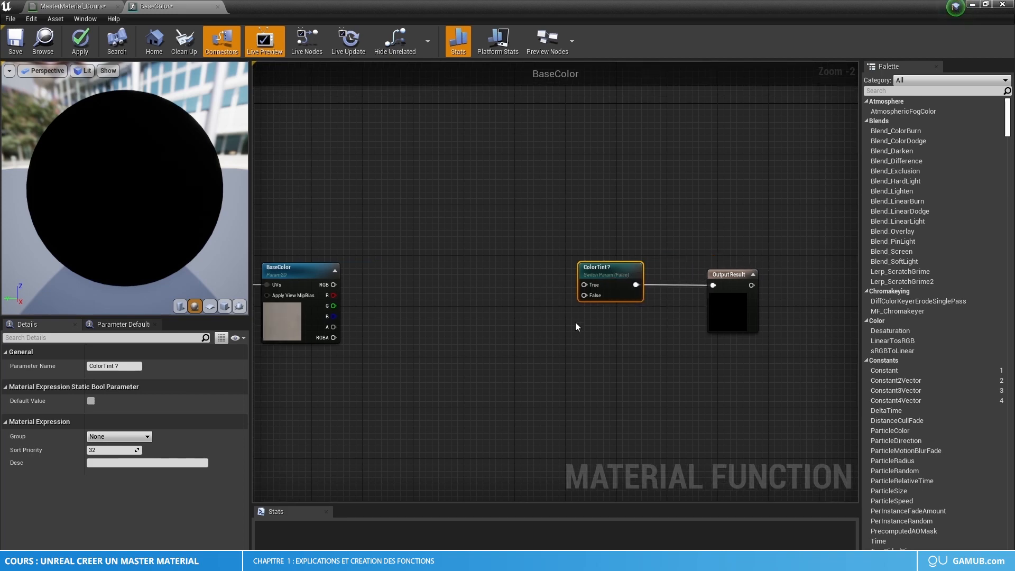
pyautogui.moveTo(601, 295); pyautogui.dragTo(334, 285)
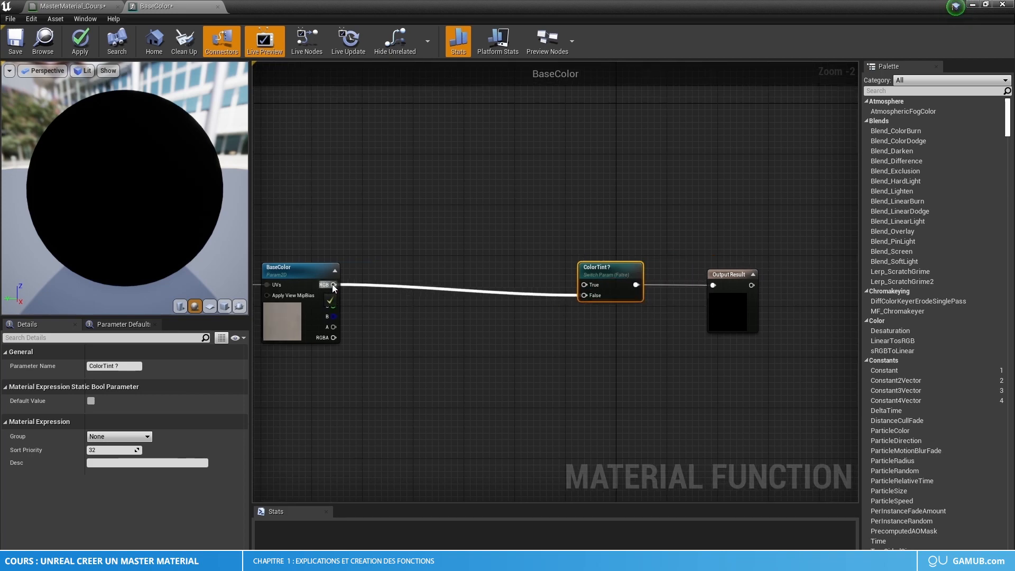
pyautogui.moveTo(627, 274); pyautogui.dragTo(627, 267)
# Step: Add a Multiply node into the True input of the "ColorTint ?" switch, with BaseColor RGB connected to its B input
pyautogui.moveTo(641, 329); pyautogui.dragTo(749, 328, button='right')
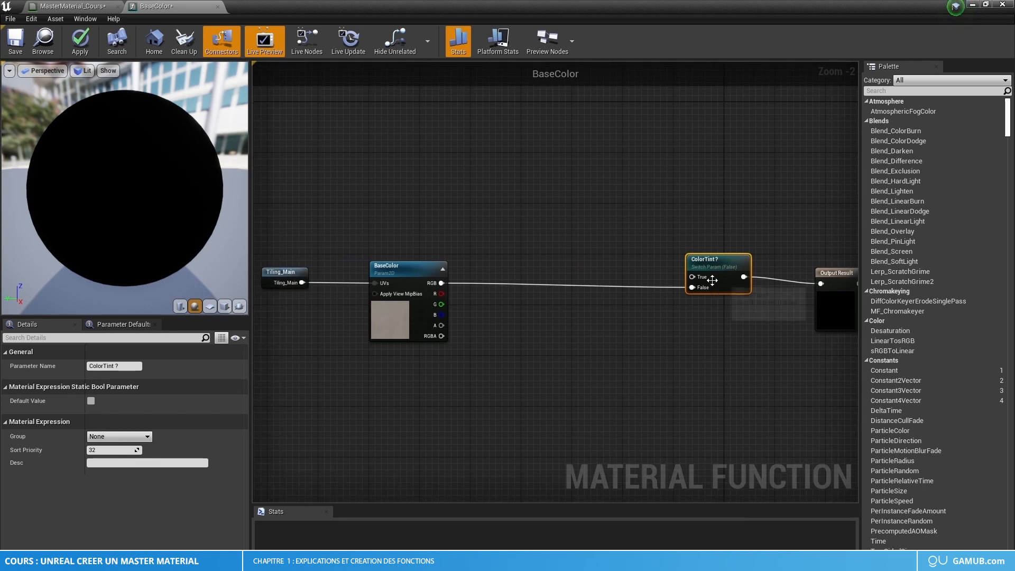
pyautogui.moveTo(643, 326); pyautogui.dragTo(695, 367, button='right')
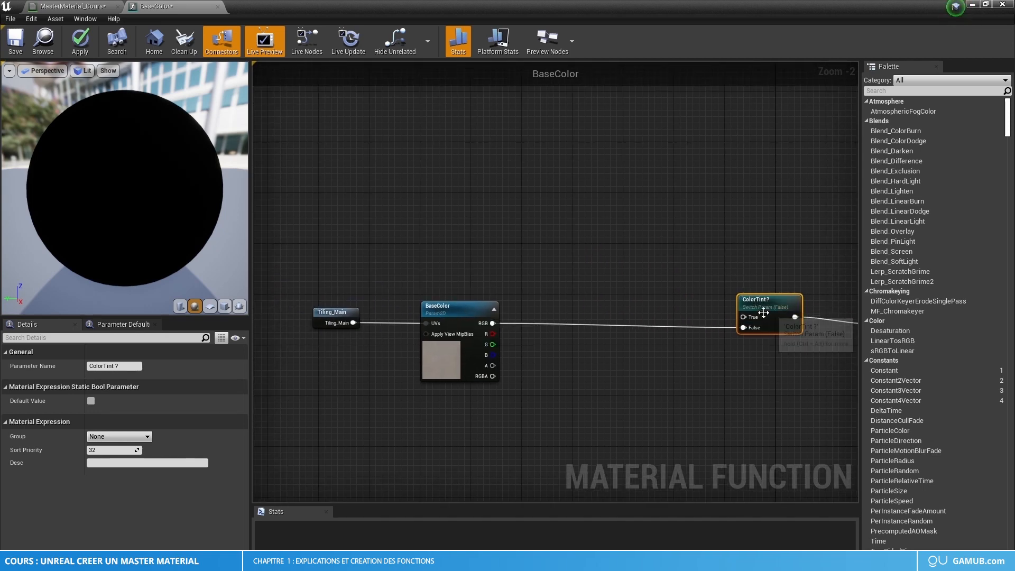
pyautogui.moveTo(754, 321); pyautogui.dragTo(492, 323)
pyautogui.write('mult')
pyautogui.press('Return')
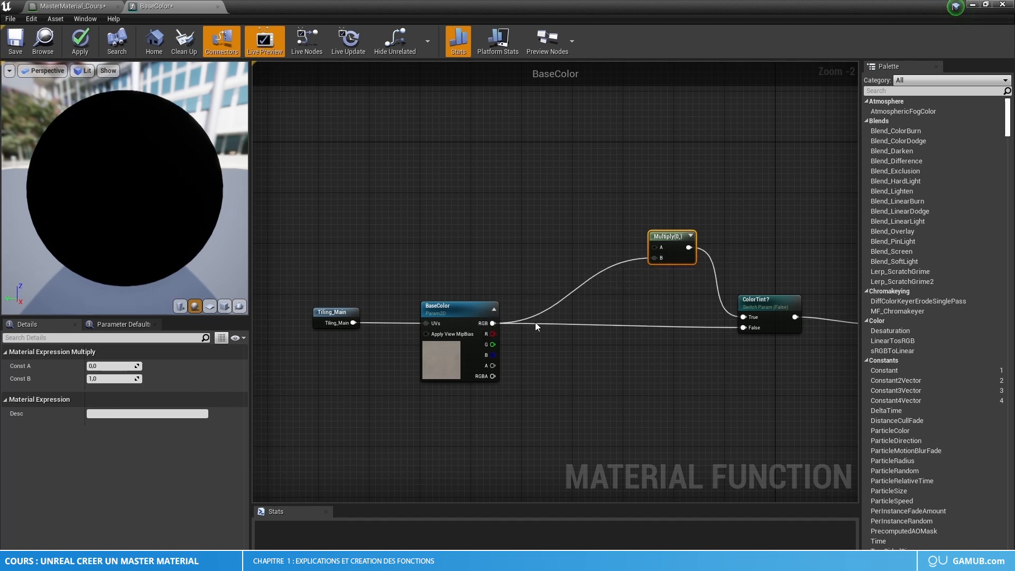
# Step: Add a second Multiply node feeding the A input of the first Multiply
pyautogui.moveTo(671, 286); pyautogui.dragTo(665, 324, button='right')
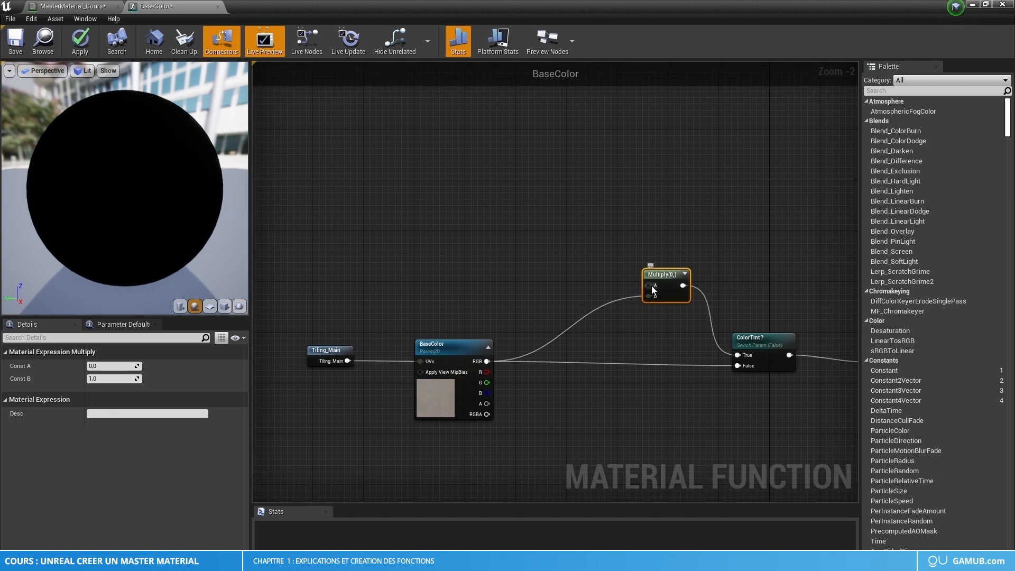
pyautogui.moveTo(648, 286); pyautogui.dragTo(581, 239)
pyautogui.write('m')
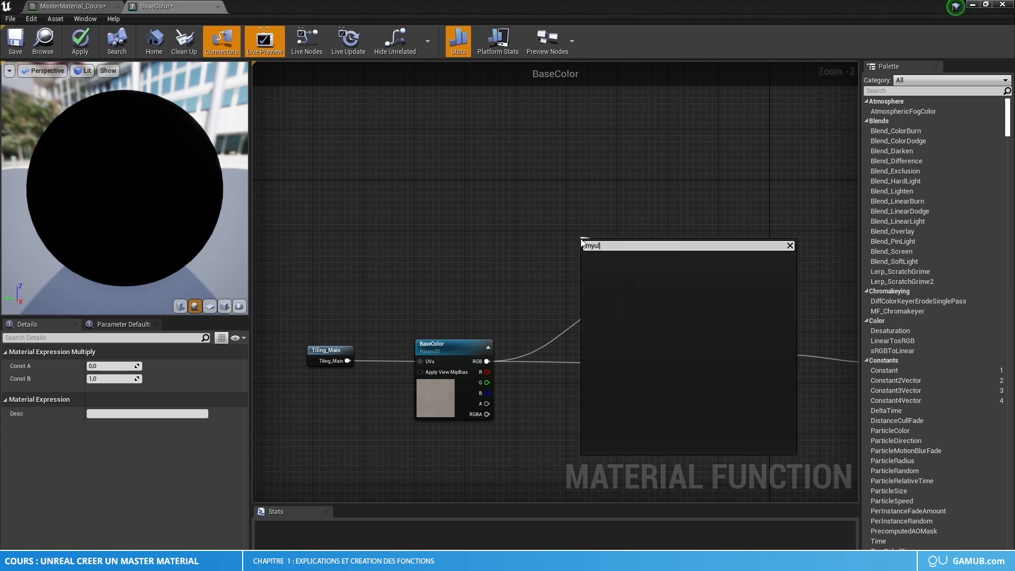
pyautogui.write('ult')
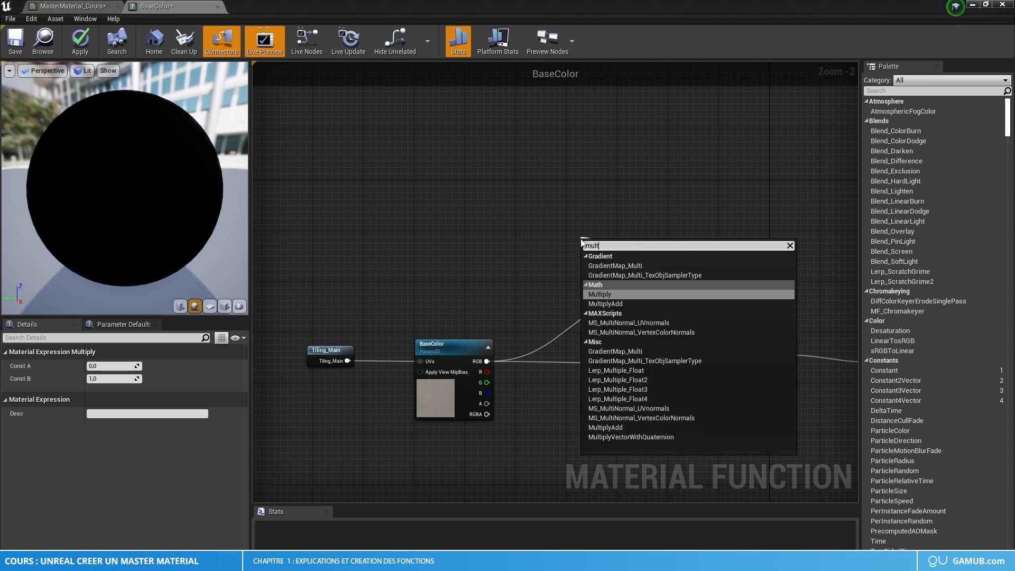
pyautogui.press('Return')
# Step: Add a scalar parameter named Color_Tint_Intensity connected to the B input of the new Multiply node
pyautogui.moveTo(587, 264); pyautogui.dragTo(493, 271)
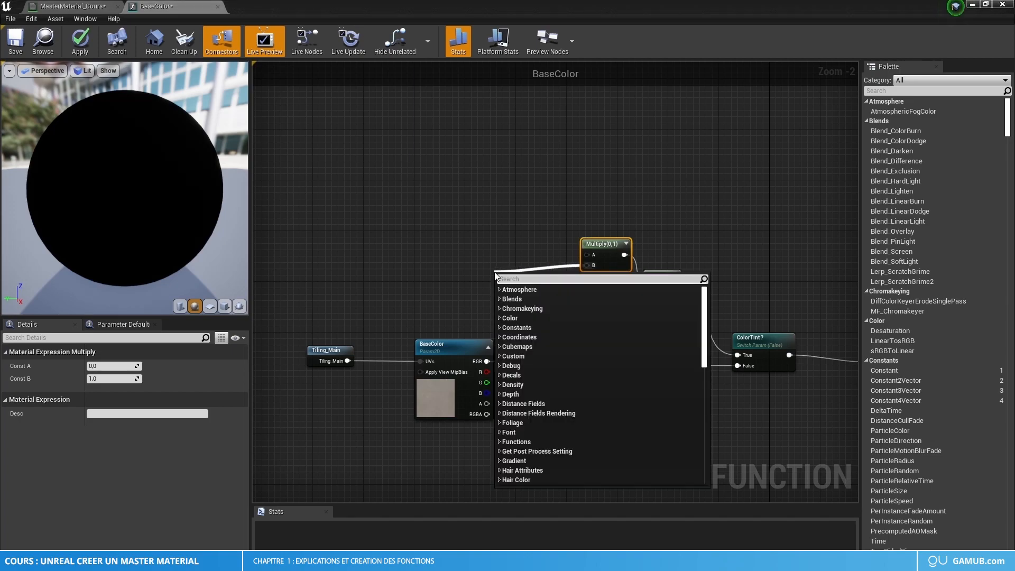
pyautogui.write('scala')
pyautogui.press('Return')
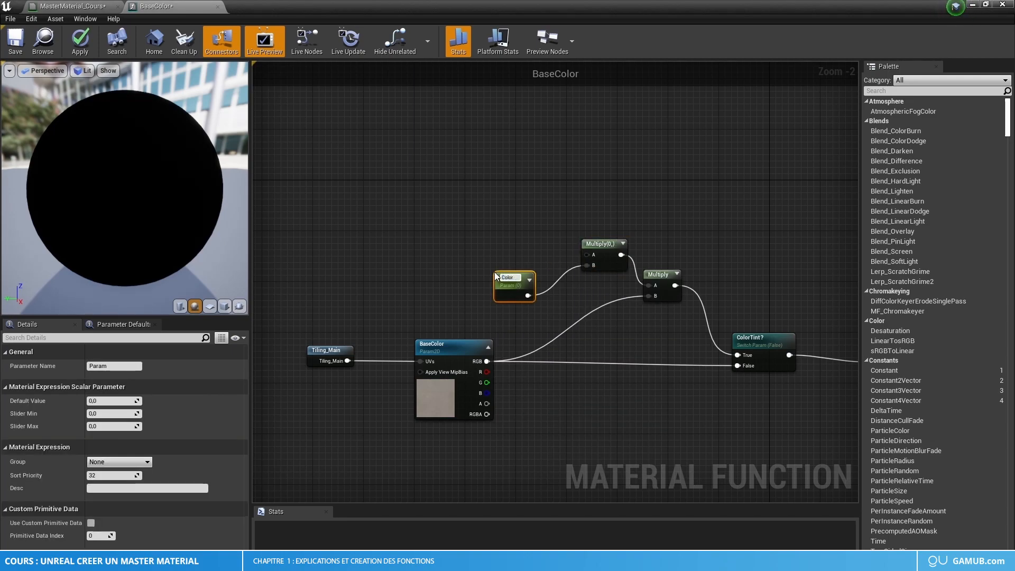
pyautogui.write('Color_Tint_')
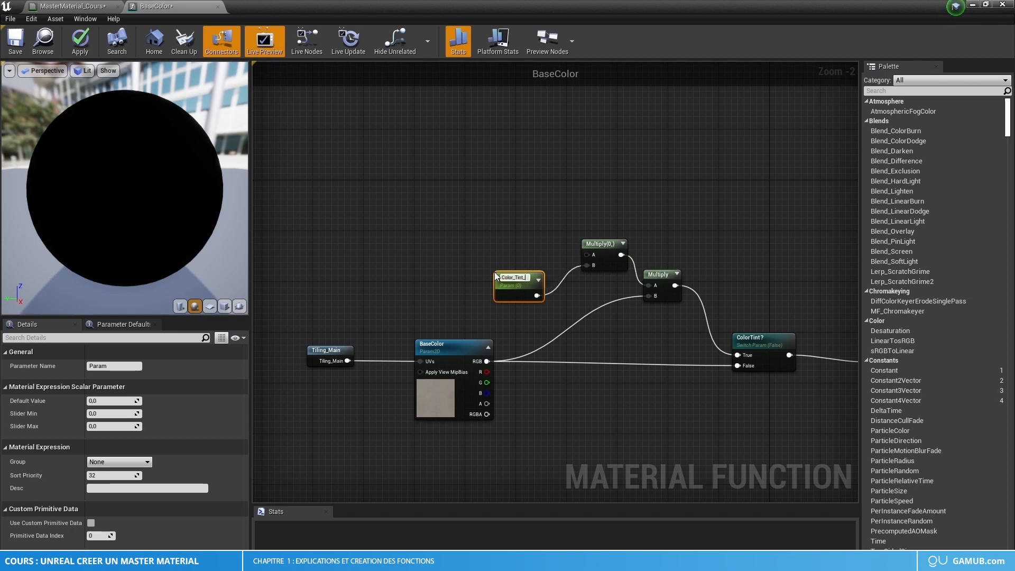
pyautogui.write('Intensity')
pyautogui.press('Return')
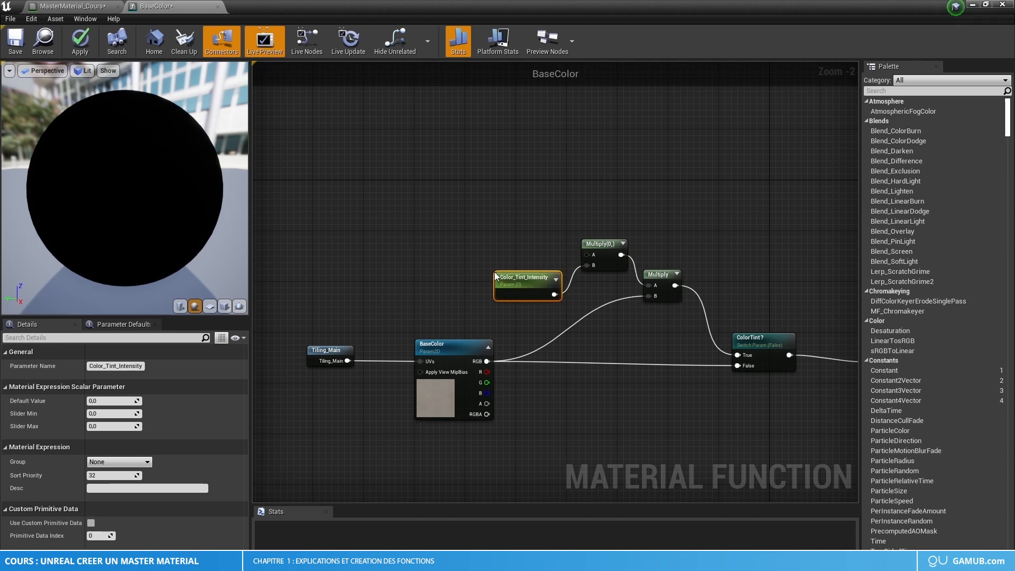
# Step: Add a Constant3Vector to the A input of the same Multiply node and convert it to a parameter named ColorTint
pyautogui.moveTo(479, 316); pyautogui.dragTo(505, 338, button='right')
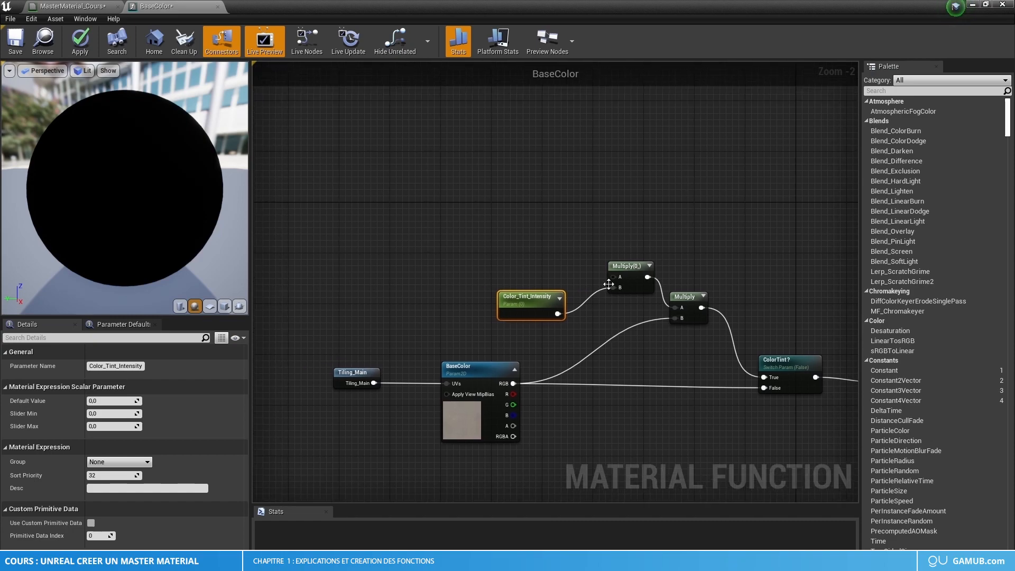
pyautogui.rightClick(519, 236)
pyautogui.write('consta')
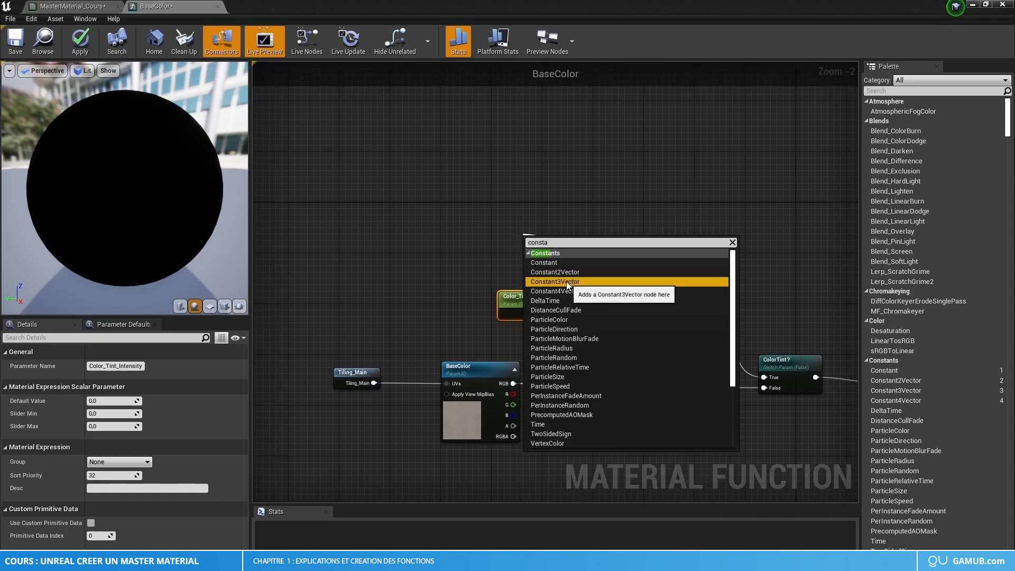
pyautogui.click(555, 281)
pyautogui.rightClick(535, 252)
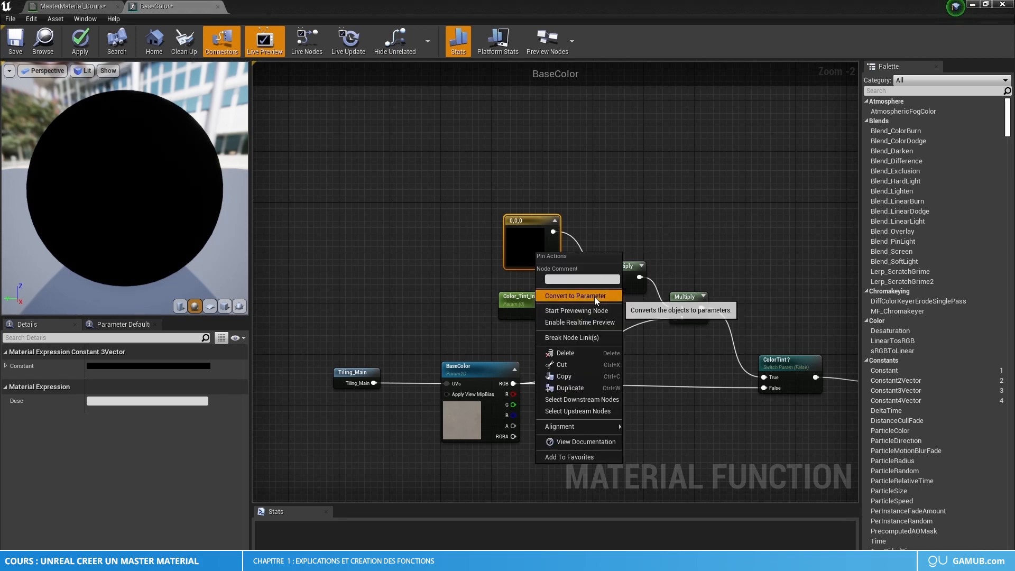
pyautogui.click(594, 297)
pyautogui.write('Color')
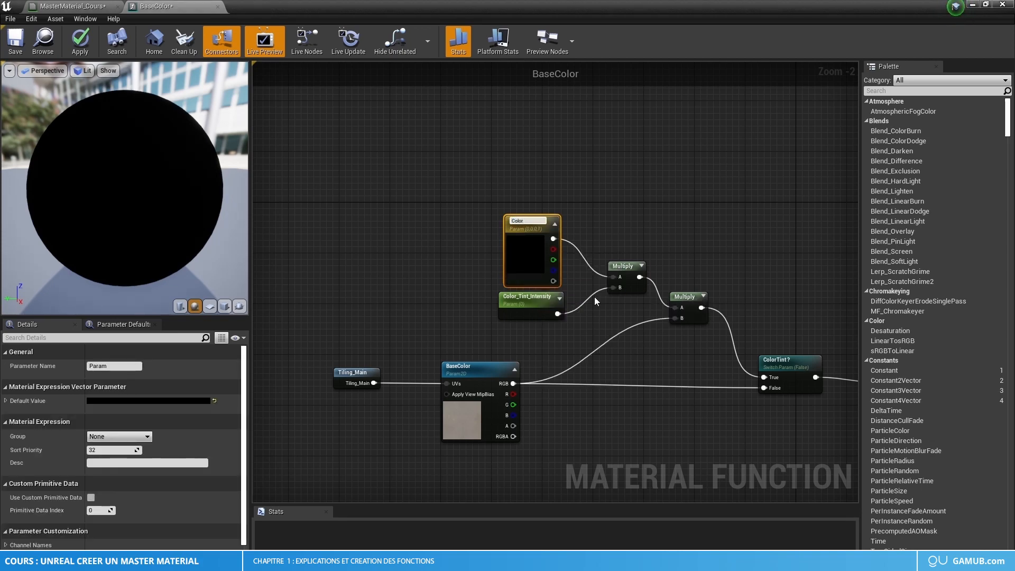
pyautogui.write('Tint')
pyautogui.press('Return')
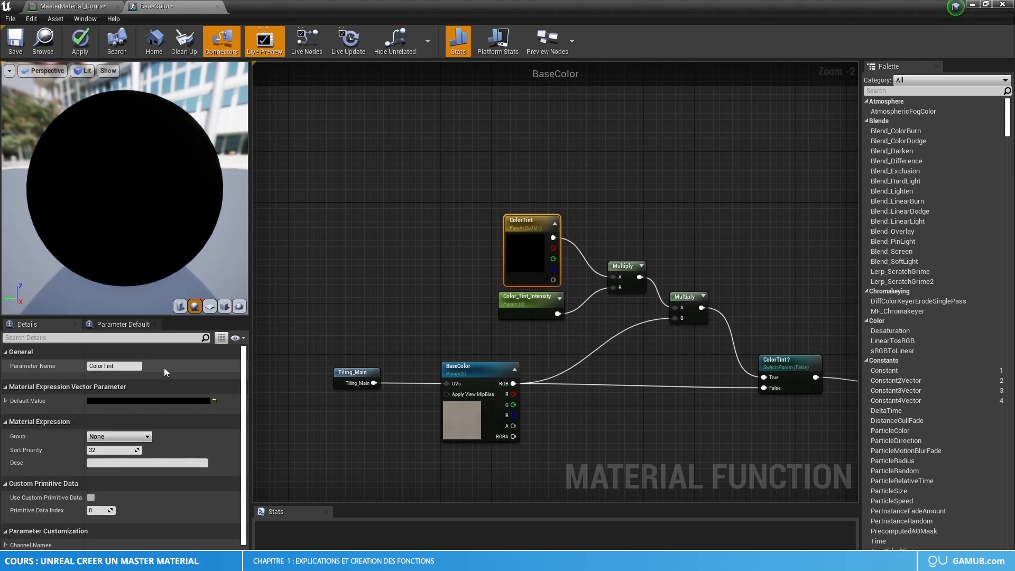
# Step: Set the default value of the ColorTint parameter to white
pyautogui.click(145, 405)
pyautogui.moveTo(304, 374); pyautogui.dragTo(302, 310)
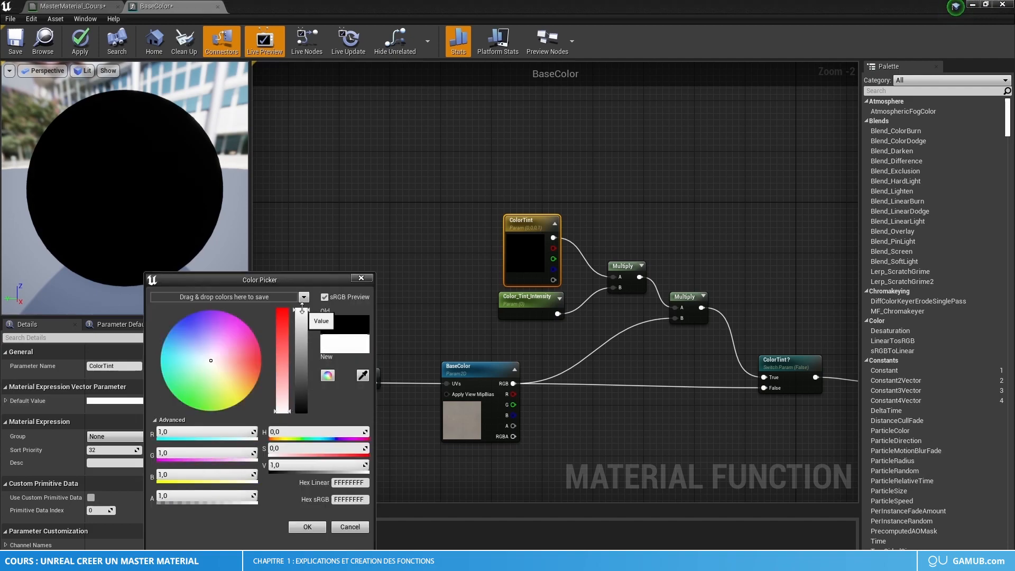
pyautogui.click(307, 527)
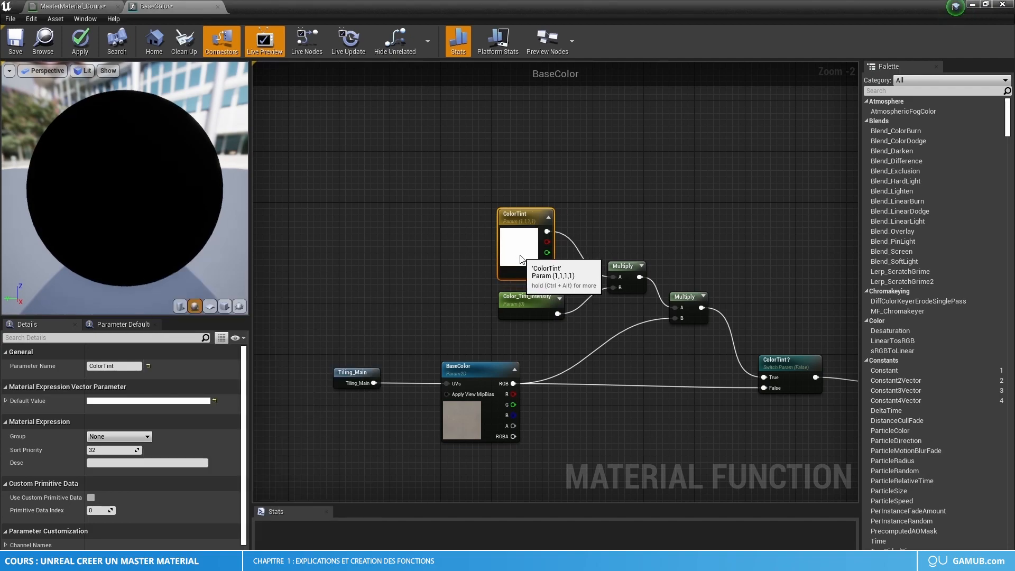
# Step: Move the Output Result node farther away from the ColorTint? switch
pyautogui.scroll(-1, 546, 297)
pyautogui.moveTo(546, 294); pyautogui.dragTo(507, 285, button='right')
pyautogui.moveTo(631, 304); pyautogui.dragTo(593, 297)
pyautogui.moveTo(625, 339); pyautogui.dragTo(576, 304, button='right')
pyautogui.click(693, 268)
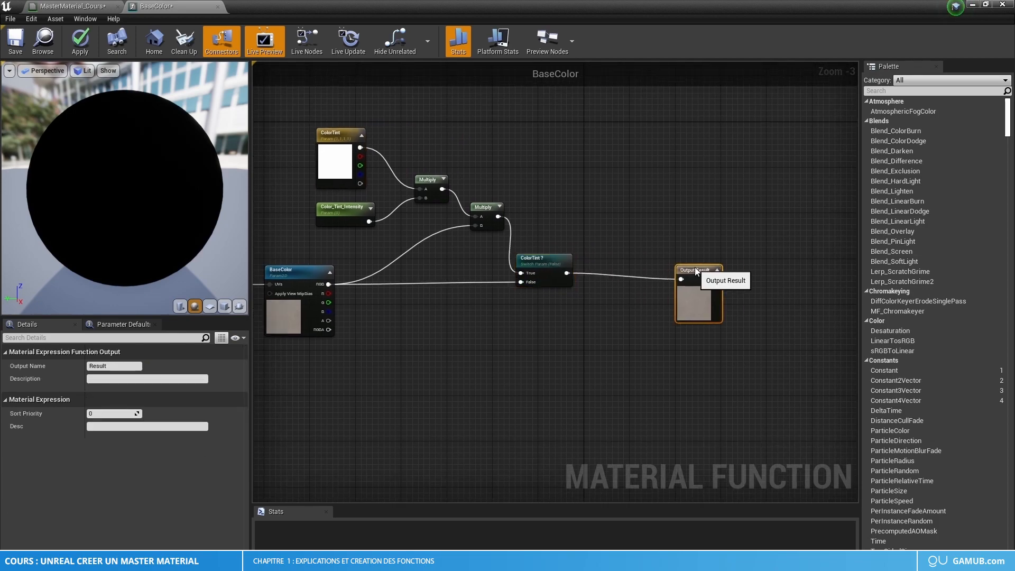
pyautogui.moveTo(695, 267); pyautogui.dragTo(718, 265)
pyautogui.moveTo(593, 336); pyautogui.dragTo(693, 339, button='right')
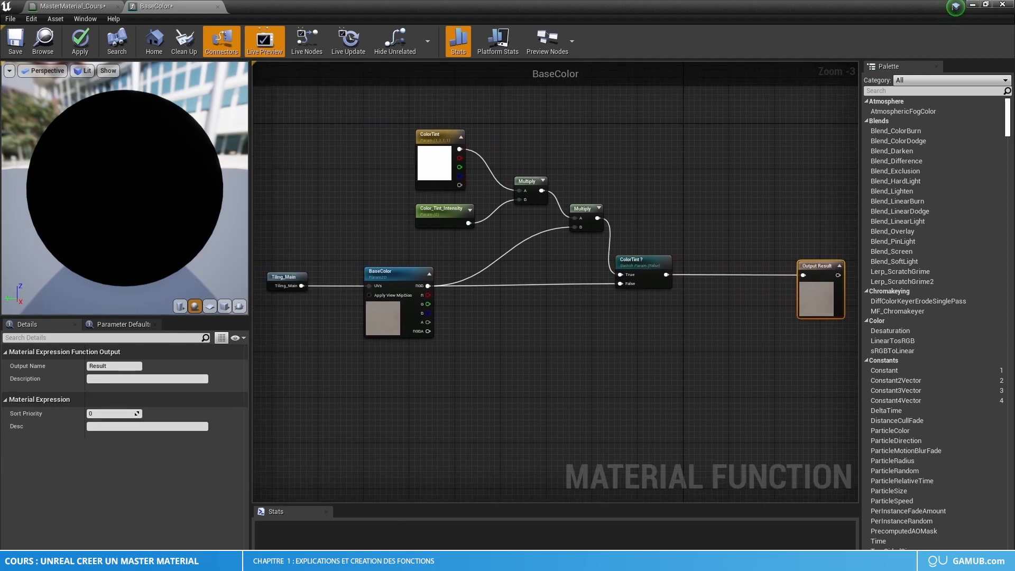
# Step: Switch to the Notepad requirements list, check the Detail Diffuse entry and close the list
pyautogui.hotkey('alt', 'Tab')
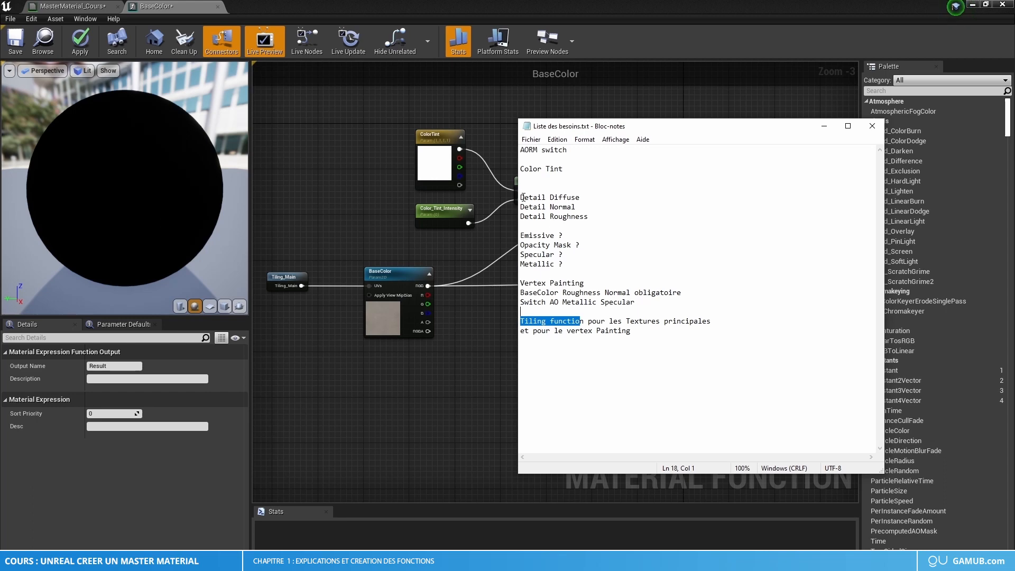
pyautogui.moveTo(521, 197); pyautogui.dragTo(525, 197)
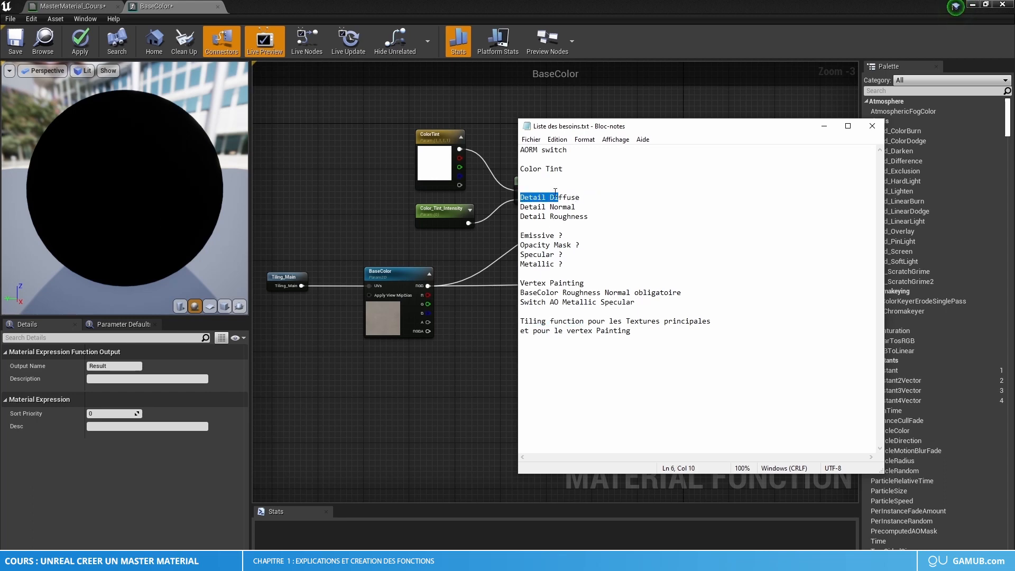
pyautogui.click(876, 130)
# Step: Make room before Output Result and place a DetailTexturing function node between it and the ColorTint? switch
pyautogui.moveTo(677, 216); pyautogui.dragTo(536, 209, button='right')
pyautogui.moveTo(653, 246); pyautogui.dragTo(769, 240)
pyautogui.moveTo(728, 249); pyautogui.dragTo(687, 254, button='right')
pyautogui.scroll(1, 586, 268)
pyautogui.rightClick(573, 336)
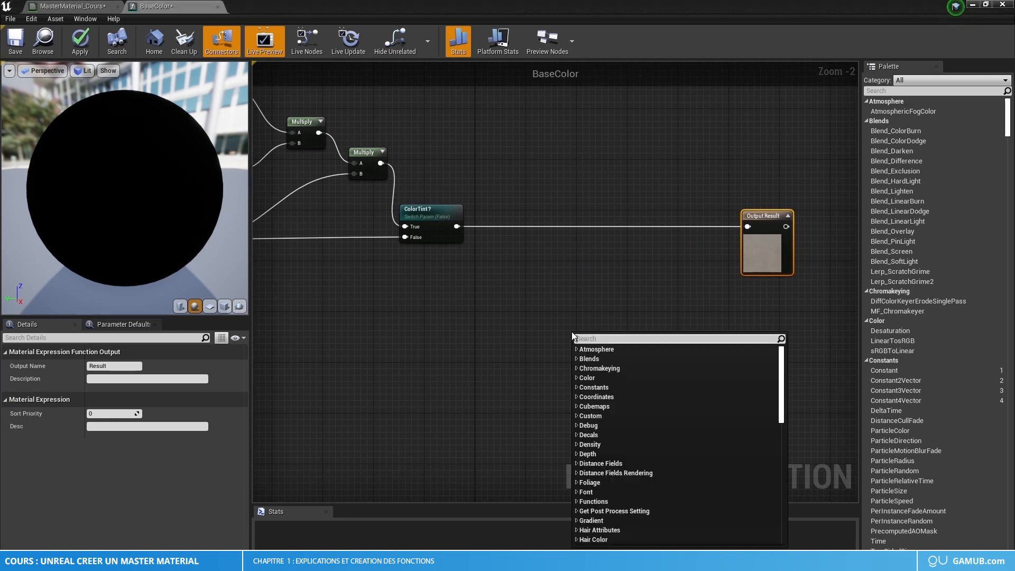
pyautogui.write('detail')
pyautogui.press('Return')
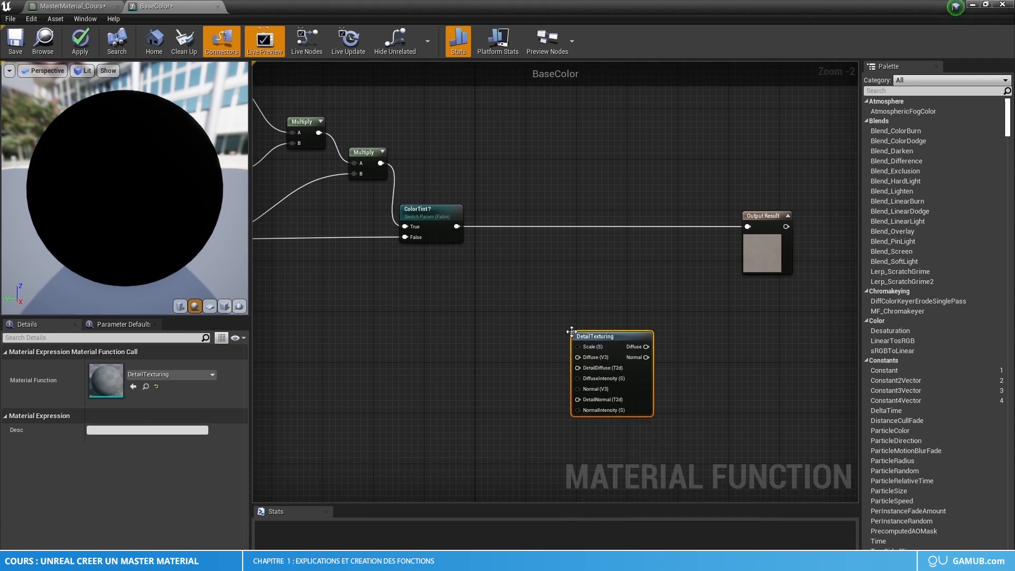
pyautogui.moveTo(611, 335); pyautogui.dragTo(606, 239)
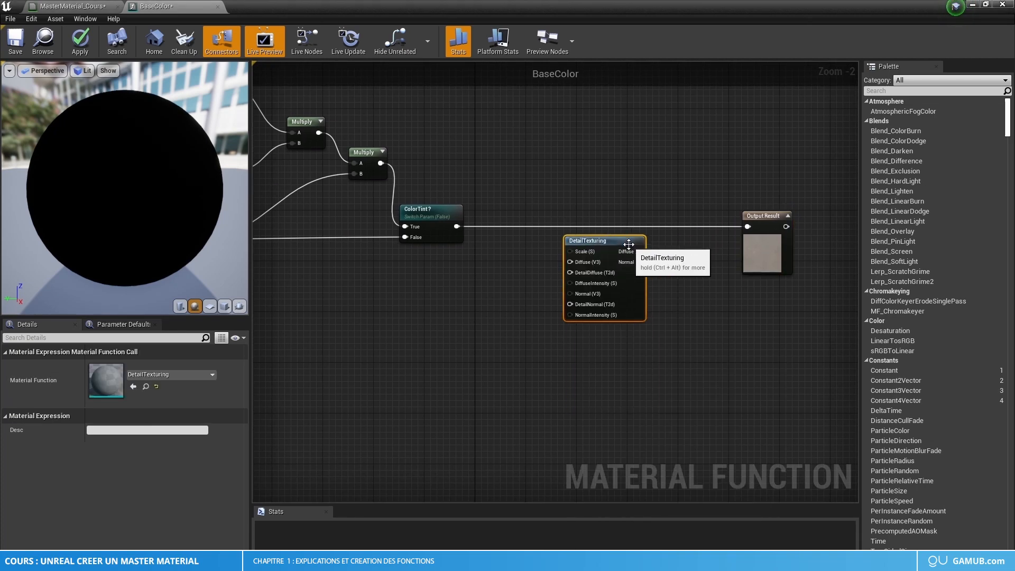
pyautogui.click(689, 282)
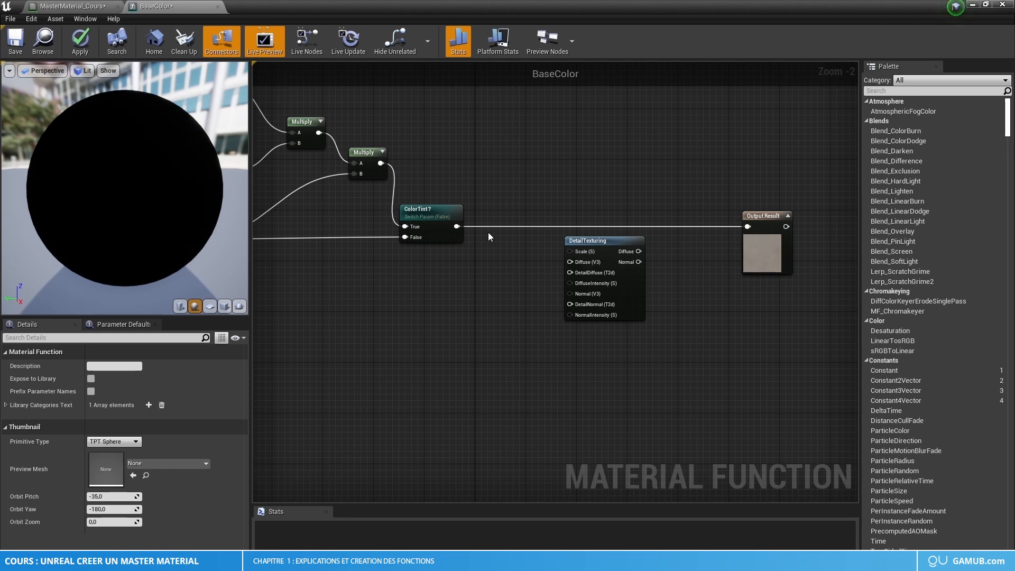
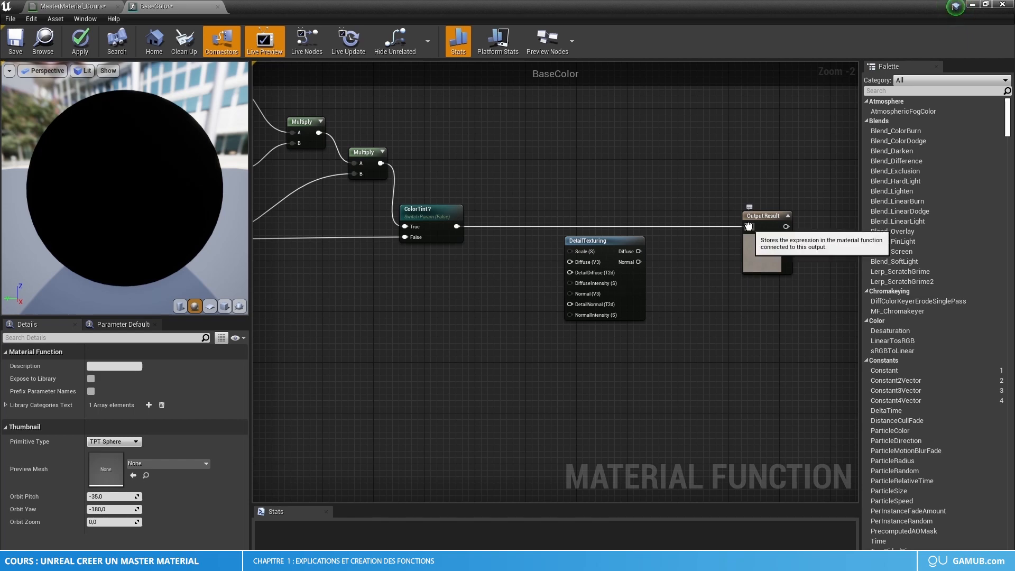
# Step: Reroute the ColorTint? output to Diffuse (V3) on DetailTexturing and add a TextureObjectParameter feeding its DetailDiffuse (T2d) input
pyautogui.keyDown('ctrl'); pyautogui.moveTo(749, 227); pyautogui.dragTo(506, 318); pyautogui.keyUp('ctrl')
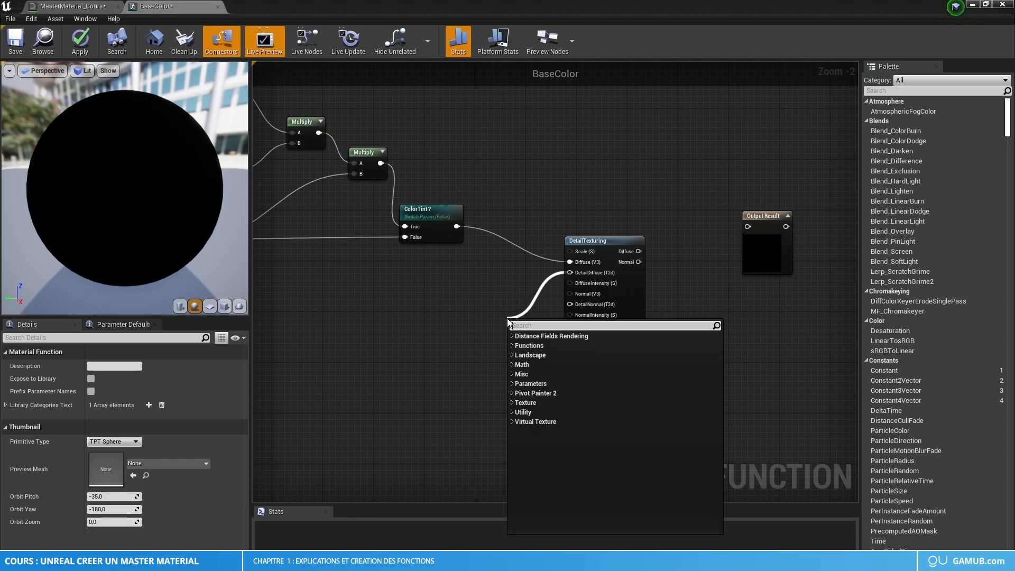
pyautogui.moveTo(606, 273)
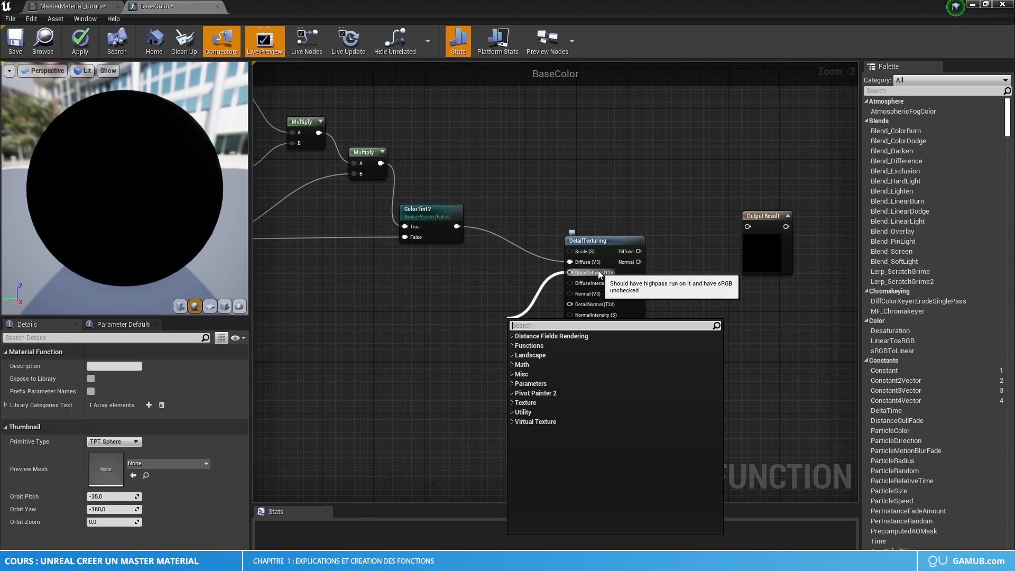
pyautogui.write('text')
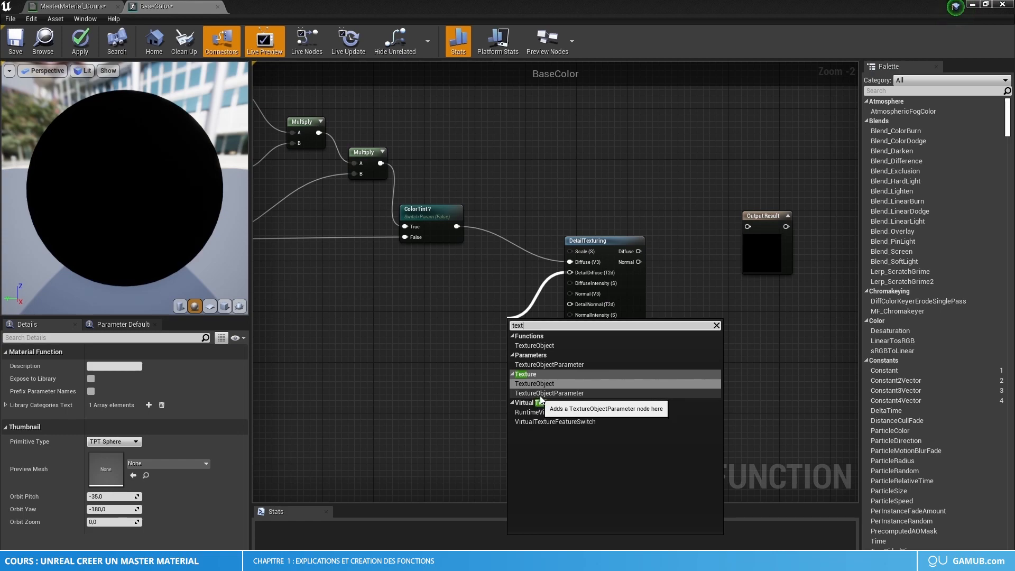
pyautogui.click(569, 392)
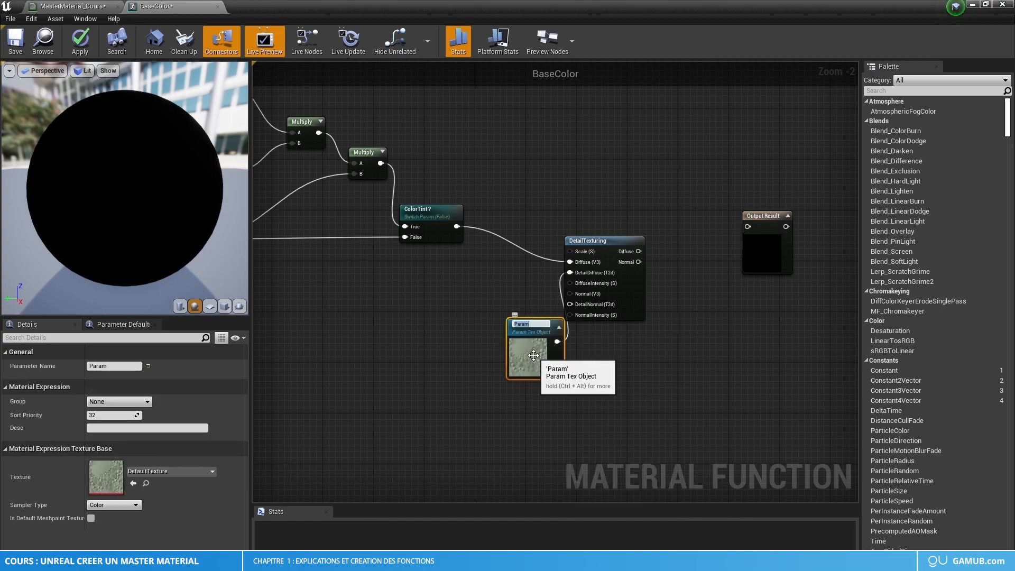
pyautogui.moveTo(525, 352); pyautogui.dragTo(486, 321)
pyautogui.scroll(2, 486, 321)
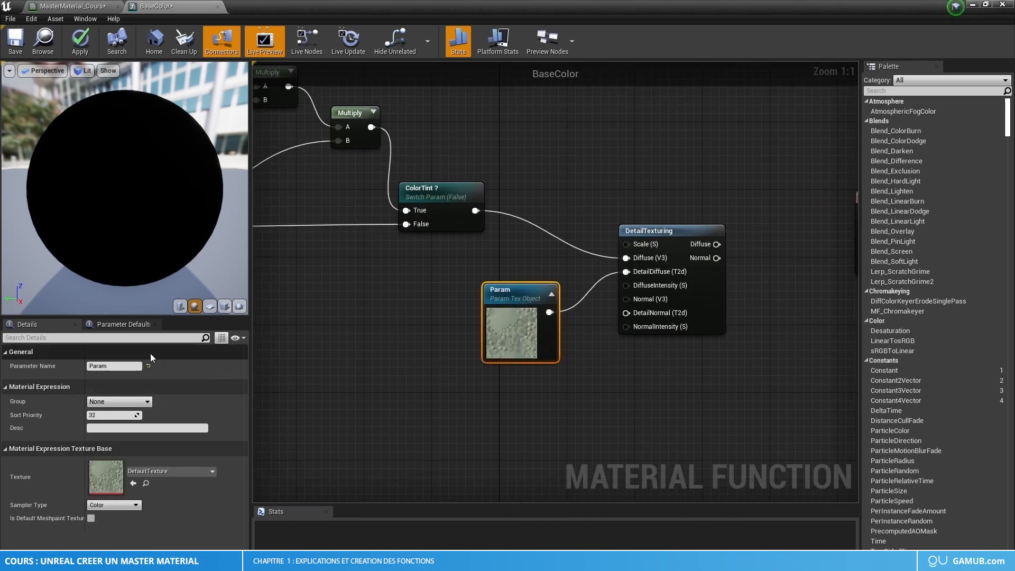
# Step: Rename the texture object parameter as Detail Diffuse and place it below the ColorTint? switch
pyautogui.click(95, 367)
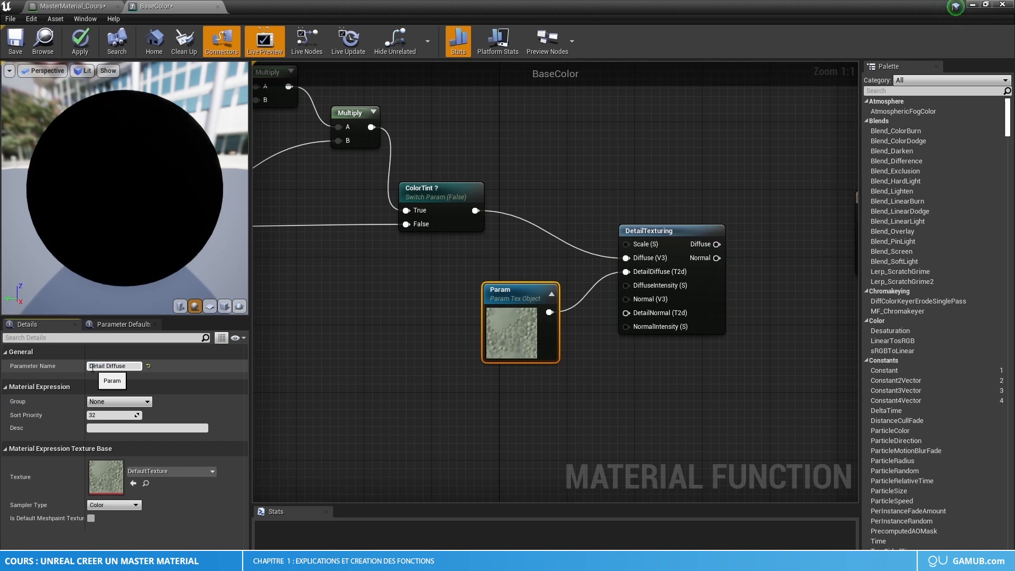
pyautogui.write('Detail Diffuse')
pyautogui.press('Return')
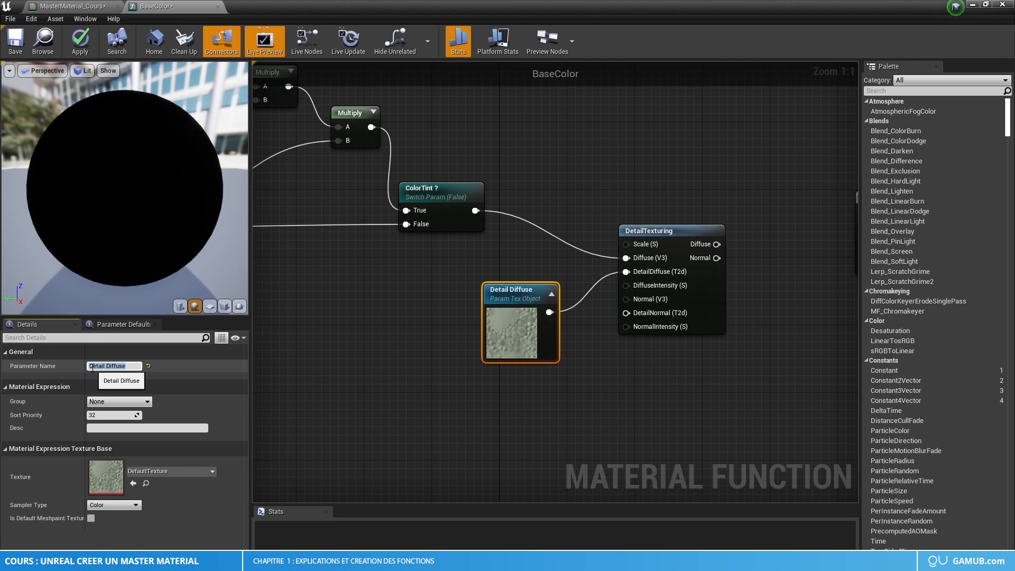
pyautogui.moveTo(501, 331); pyautogui.dragTo(425, 306)
pyautogui.moveTo(425, 305); pyautogui.dragTo(473, 282, button='right')
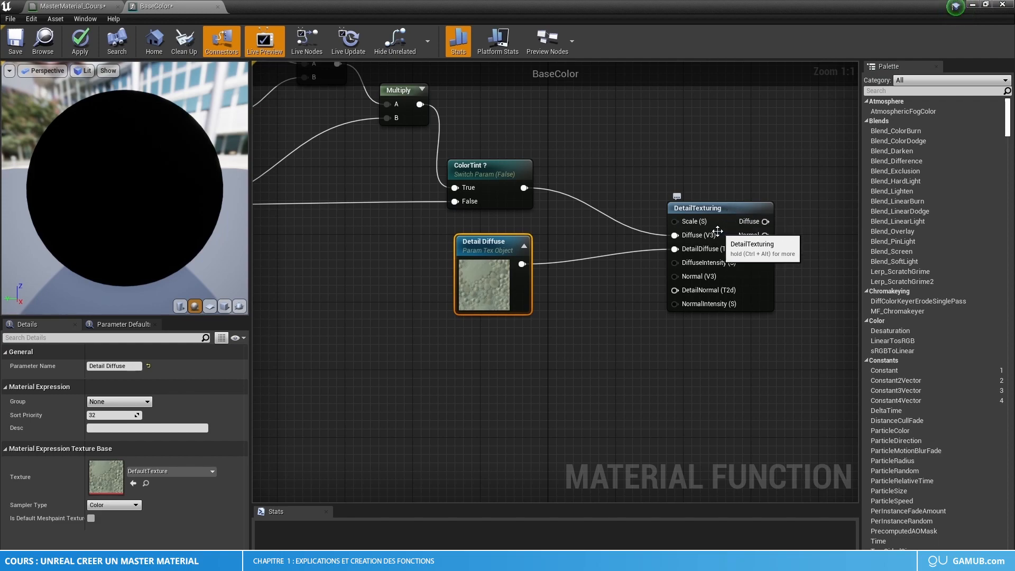
pyautogui.moveTo(726, 261); pyautogui.dragTo(688, 254, button='right')
pyautogui.scroll(-5, 689, 255)
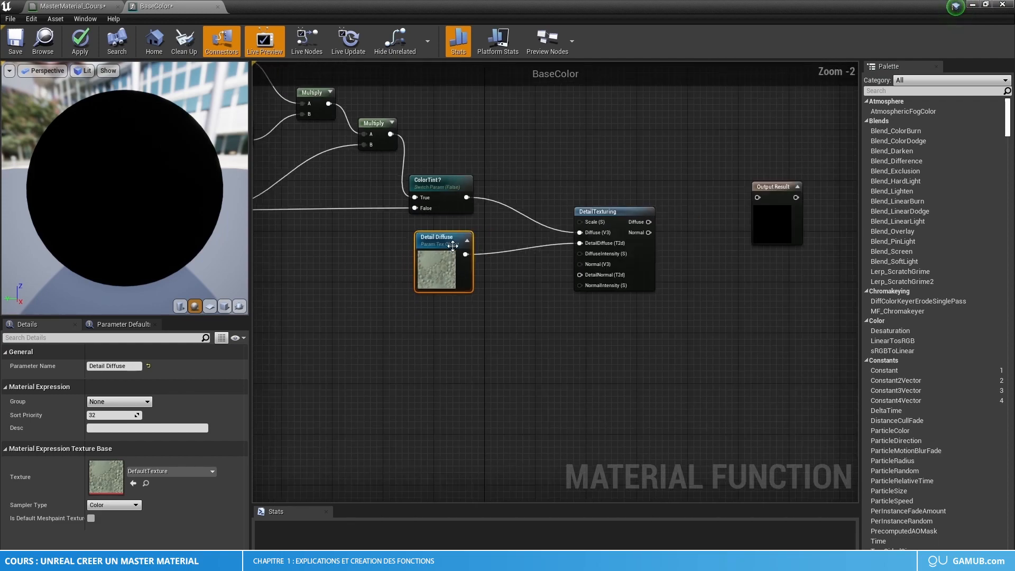
pyautogui.moveTo(382, 266); pyautogui.dragTo(470, 360)
pyautogui.moveTo(567, 358); pyautogui.dragTo(406, 324, button='right')
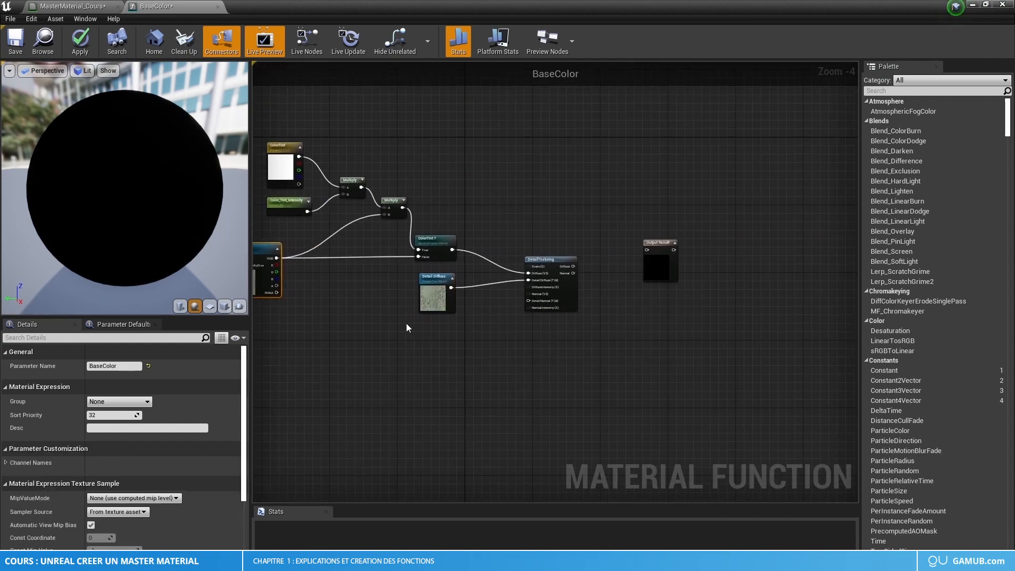
pyautogui.scroll(4, 528, 296)
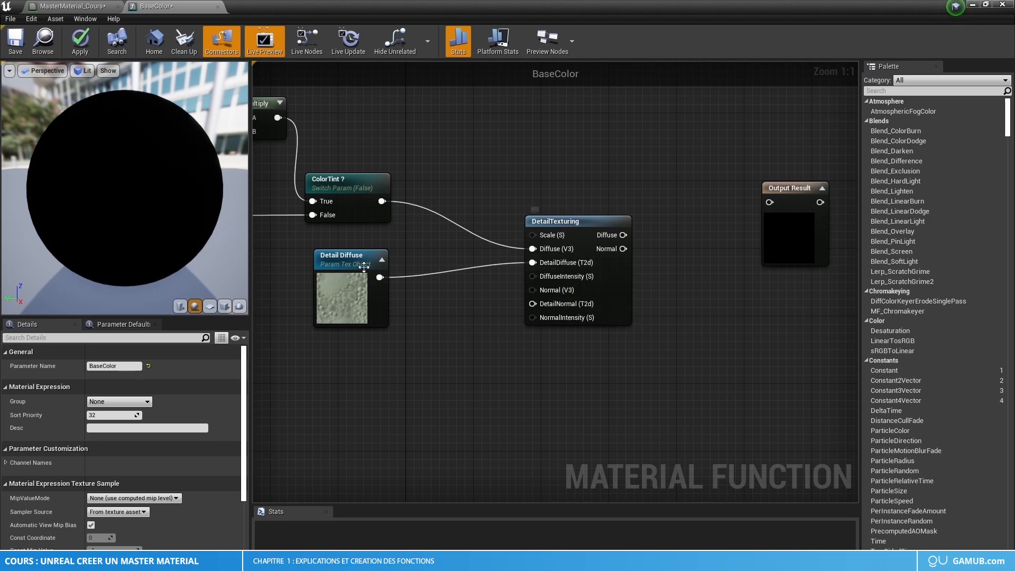
# Step: Open the DetailTexturing function, examine how Diffuse, DetailDiffuse and DiffuseIntensity combine into Output Diffuse, and close it
pyautogui.doubleClick(593, 226)
pyautogui.scroll(-3, 481, 298)
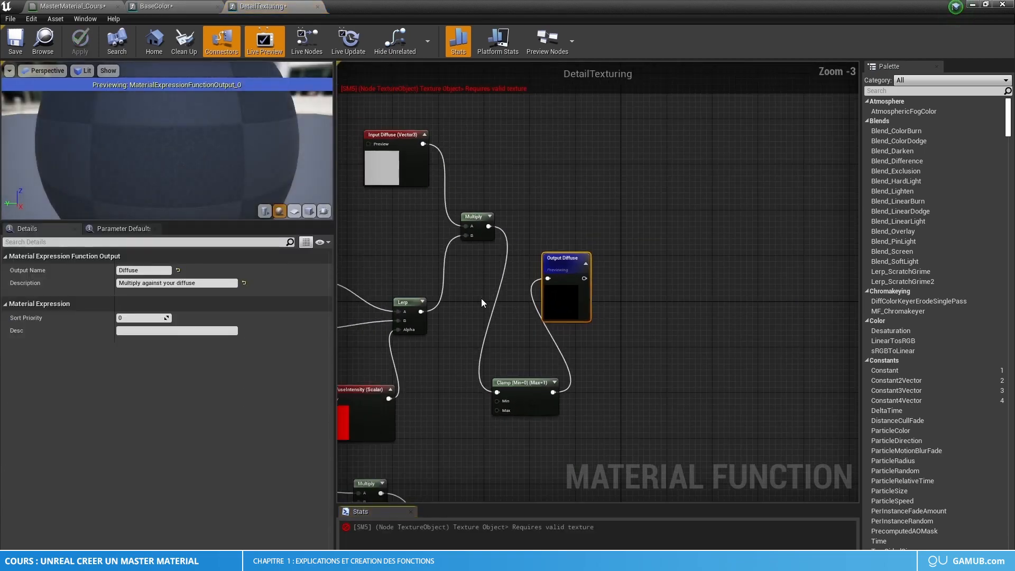
pyautogui.moveTo(563, 295); pyautogui.dragTo(620, 191, button='right')
pyautogui.moveTo(592, 252); pyautogui.dragTo(767, 161, button='right')
pyautogui.moveTo(579, 315); pyautogui.dragTo(418, 371, button='right')
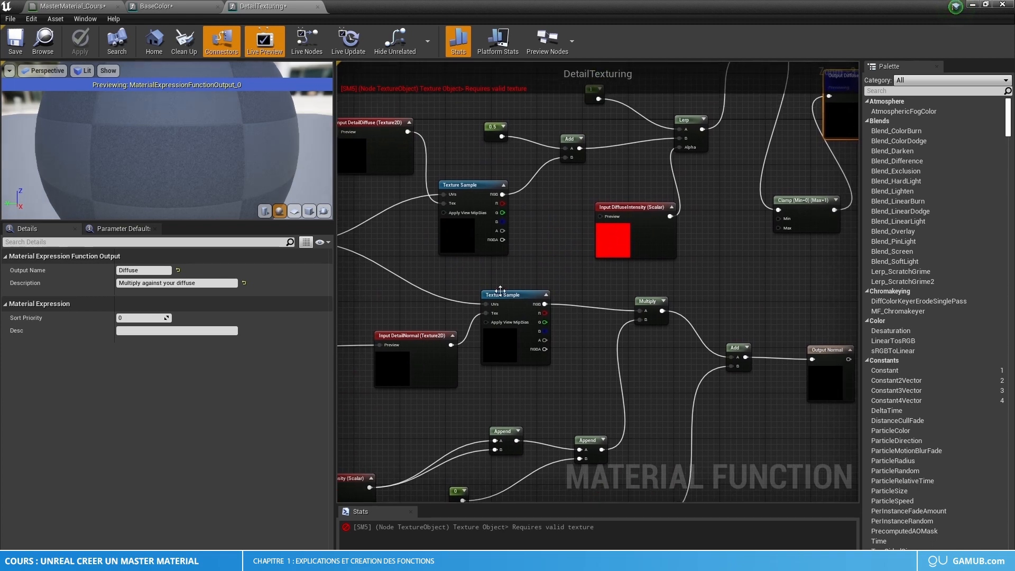
pyautogui.moveTo(583, 199); pyautogui.dragTo(718, 278)
pyautogui.moveTo(717, 278); pyautogui.dragTo(636, 415, button='right')
pyautogui.moveTo(538, 104); pyautogui.dragTo(674, 189)
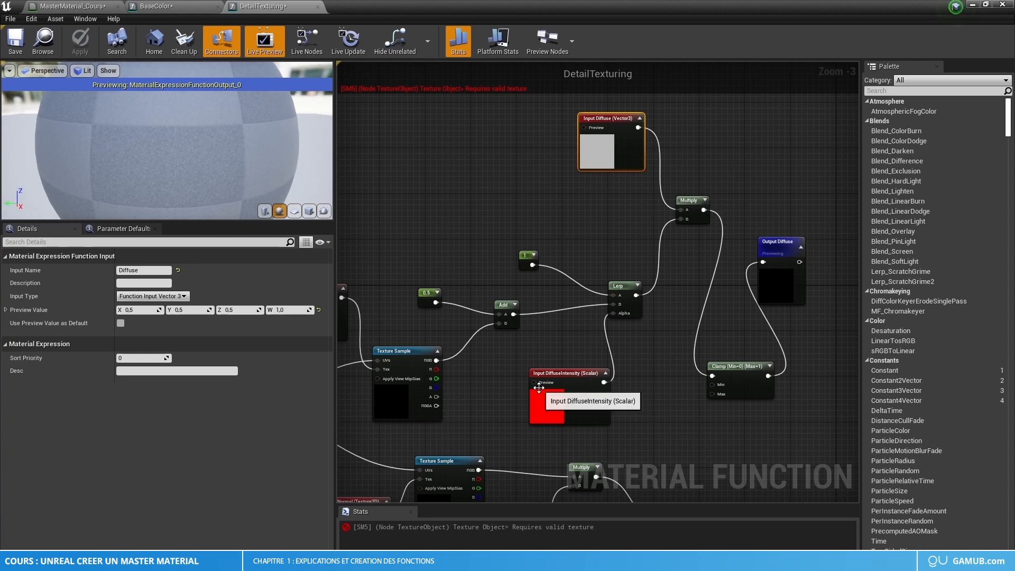
pyautogui.moveTo(541, 96); pyautogui.dragTo(656, 185)
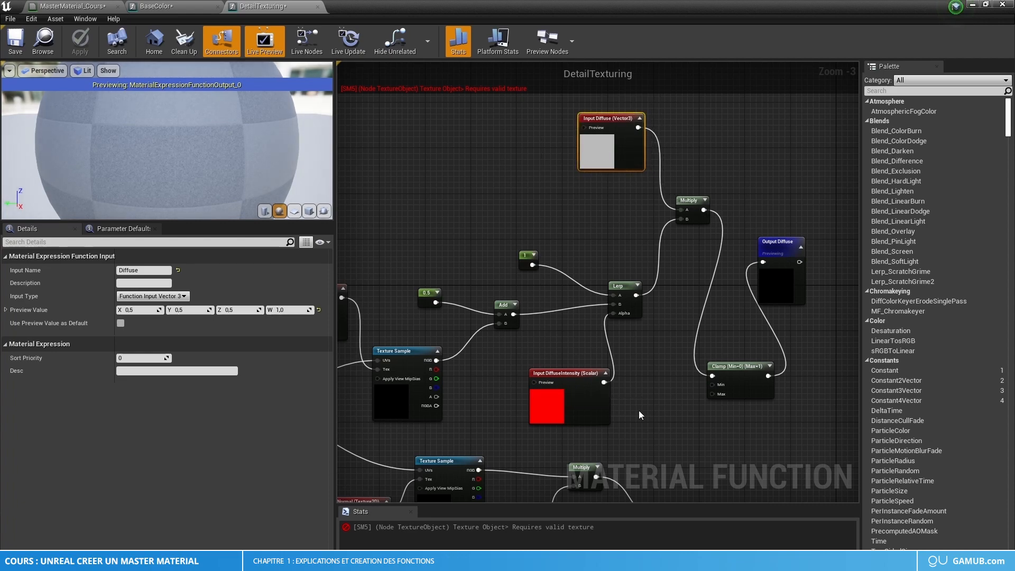
pyautogui.click(579, 417)
pyautogui.moveTo(579, 417); pyautogui.dragTo(608, 374, button='right')
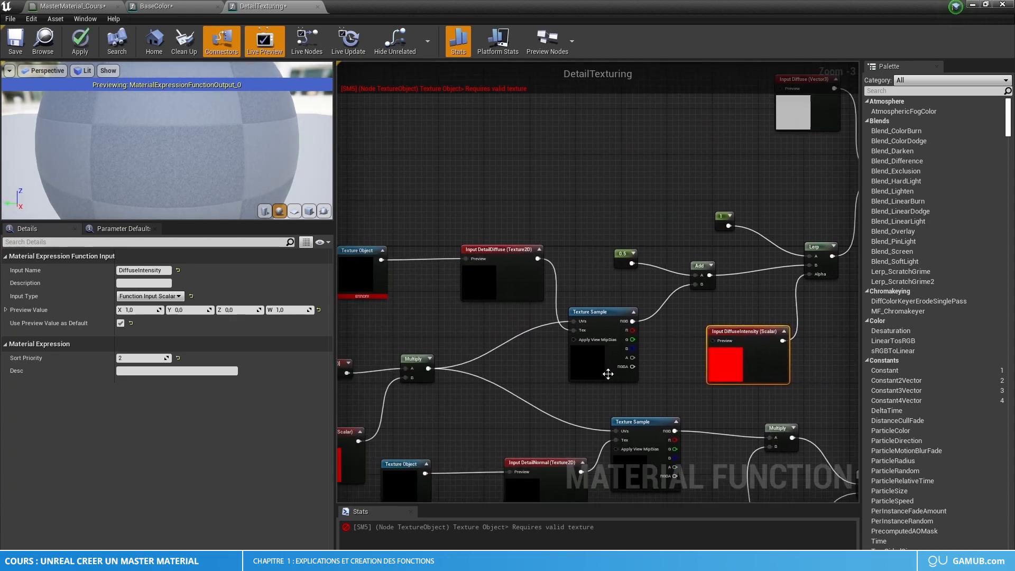
pyautogui.click(317, 7)
# Step: Add a scalar parameter connected to the DiffuseIntensity (S) input of the DetailTexturing node
pyautogui.click(572, 325)
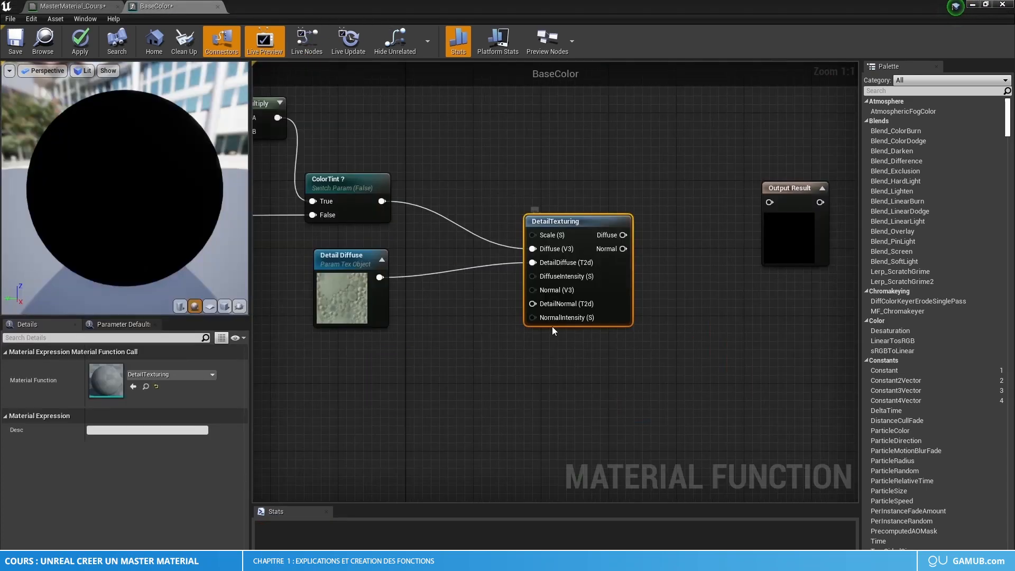
pyautogui.moveTo(552, 326); pyautogui.dragTo(619, 297, button='right')
pyautogui.moveTo(600, 248); pyautogui.dragTo(528, 348)
pyautogui.write('s')
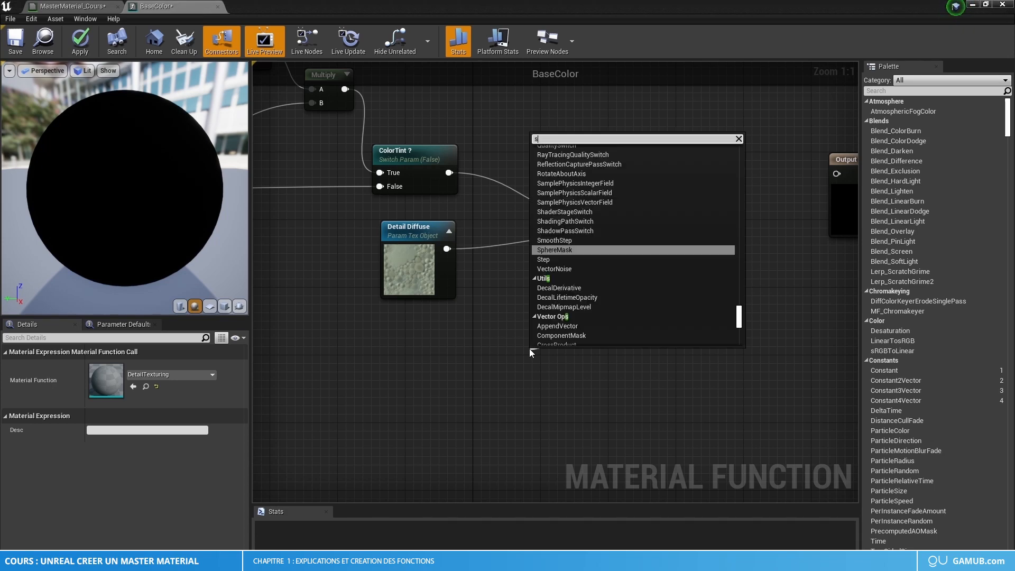
pyautogui.write('calar')
pyautogui.press('Return')
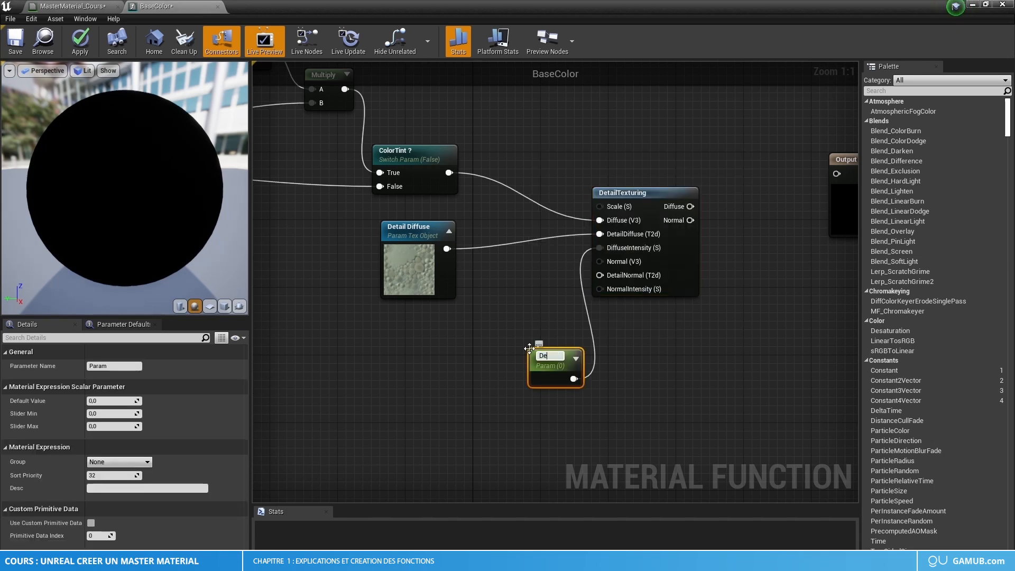
# Step: Name the new scalar parameter Detail_BaseColor Intensity and place it below the Detail Diffuse node
pyautogui.write('Detail_Diff')
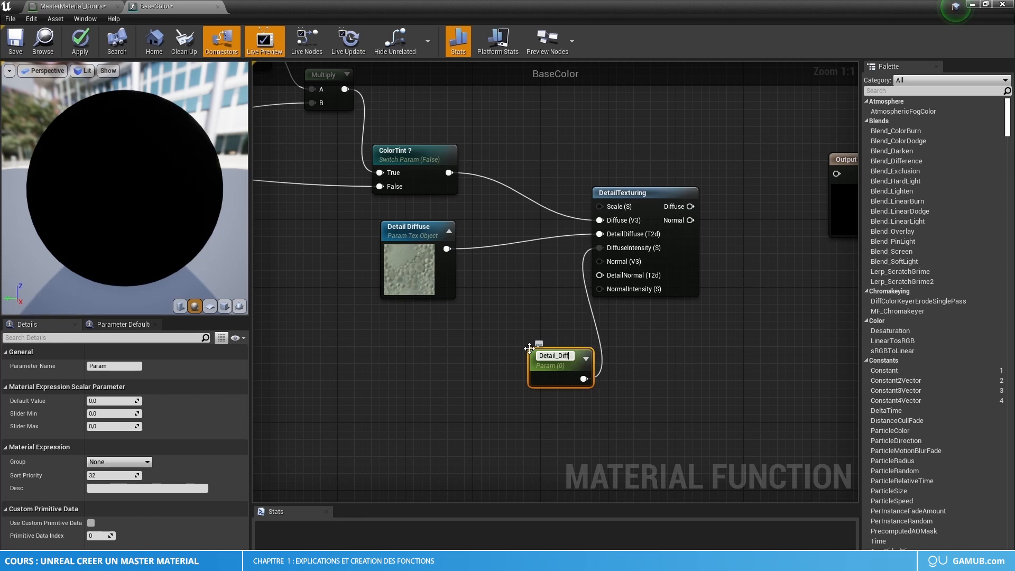
pyautogui.press('BackSpace')
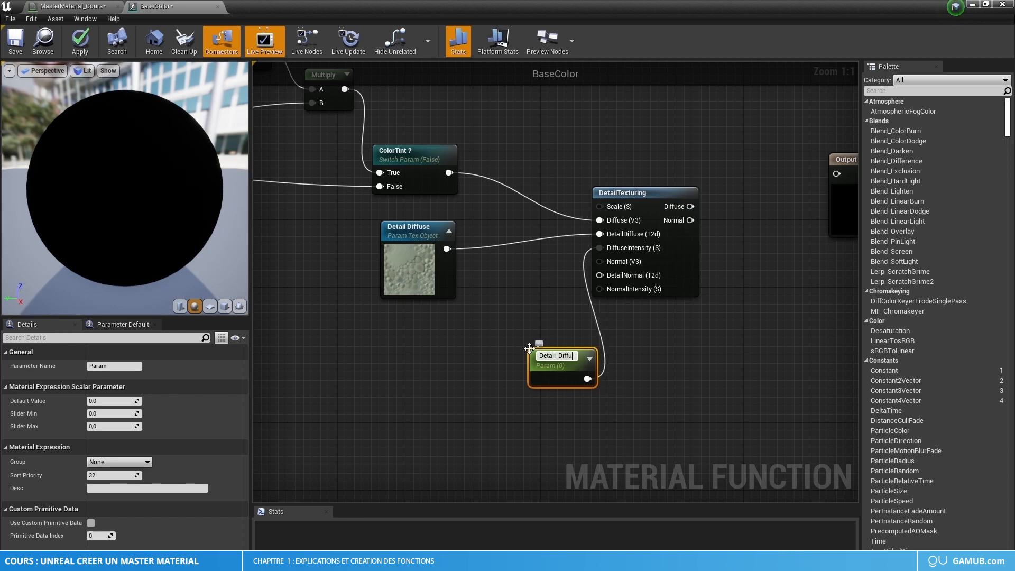
pyautogui.press('BackSpace')
pyautogui.press('BackSpace')
pyautogui.press('BackSpace')
pyautogui.write('base')
pyautogui.press('BackSpace')
pyautogui.press('BackSpace')
pyautogui.press('BackSpace')
pyautogui.press('BackSpace')
pyautogui.write('Bas')
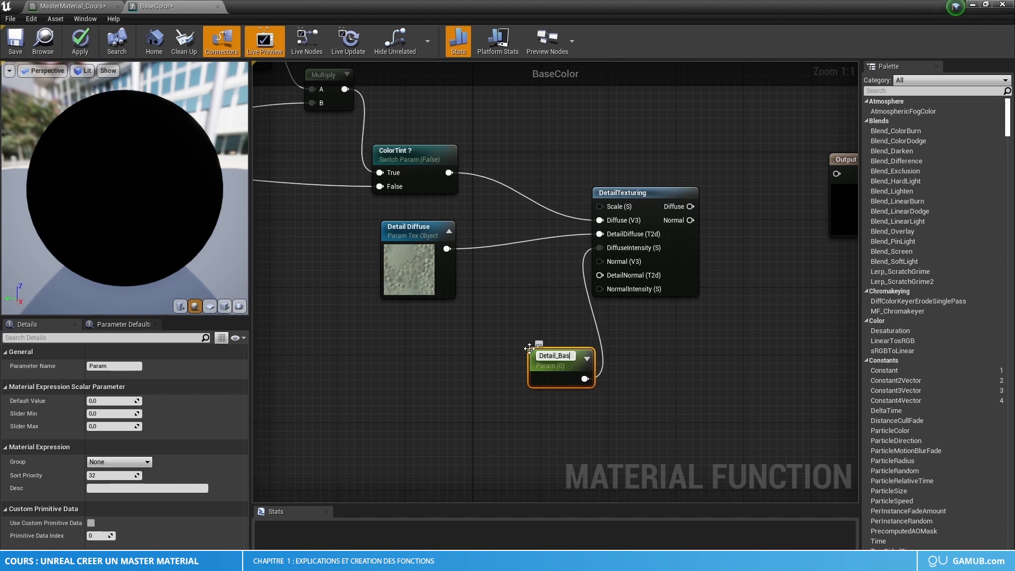
pyautogui.write('eColor Int')
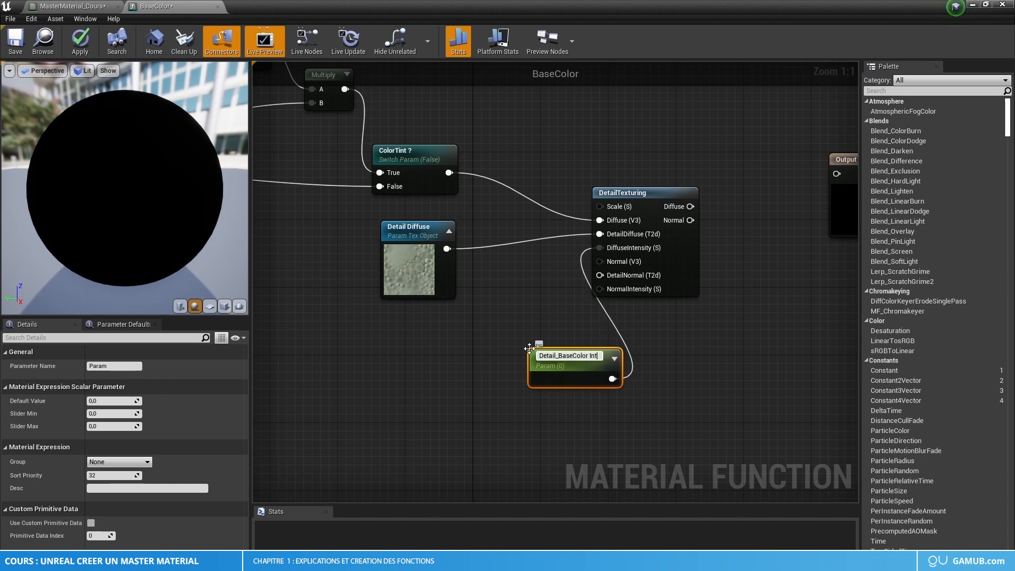
pyautogui.write('ensity')
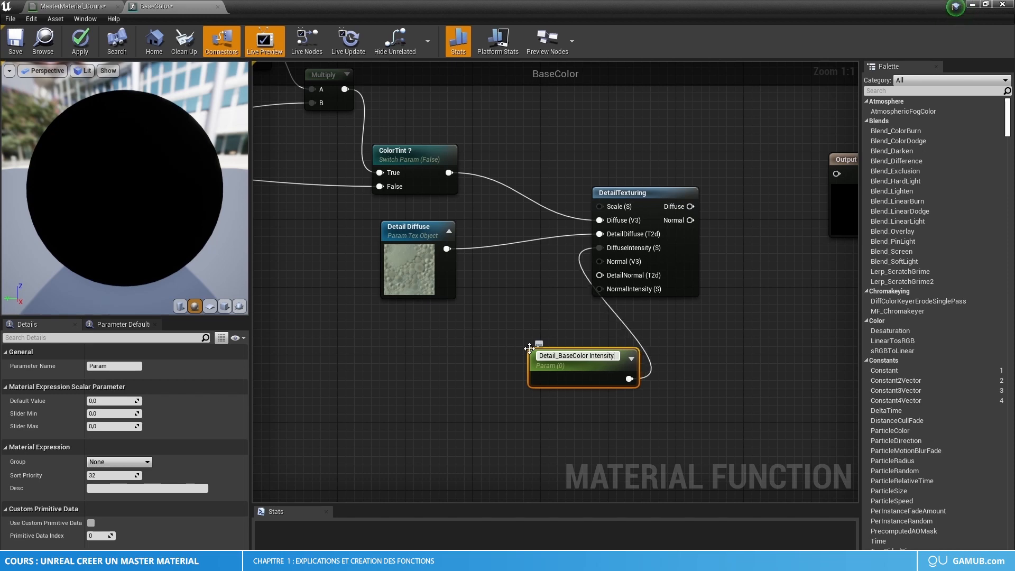
pyautogui.press('Return')
pyautogui.moveTo(558, 360); pyautogui.dragTo(399, 324)
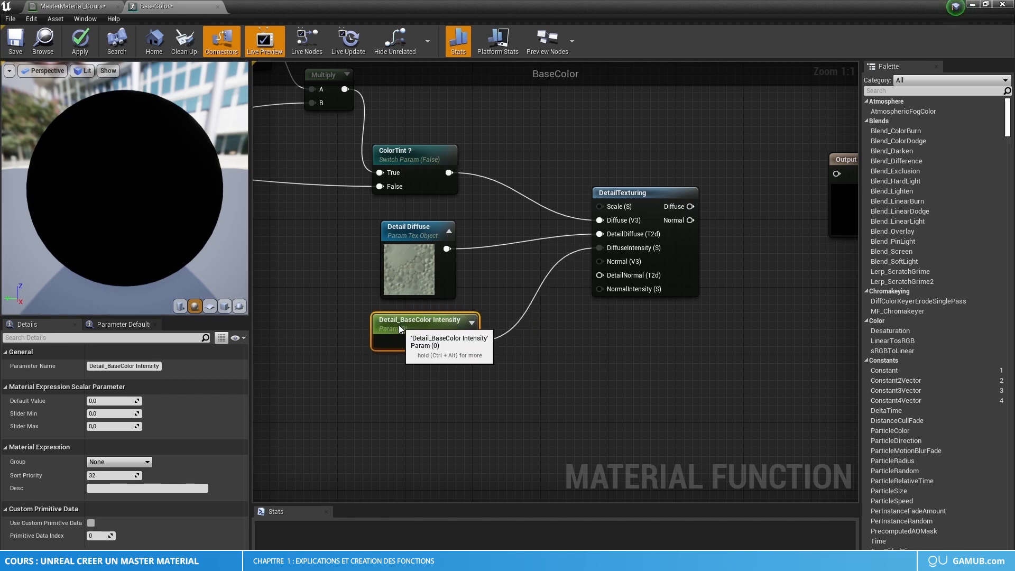
pyautogui.moveTo(648, 377); pyautogui.dragTo(706, 418, button='right')
pyautogui.moveTo(658, 248); pyautogui.dragTo(729, 306, button='right')
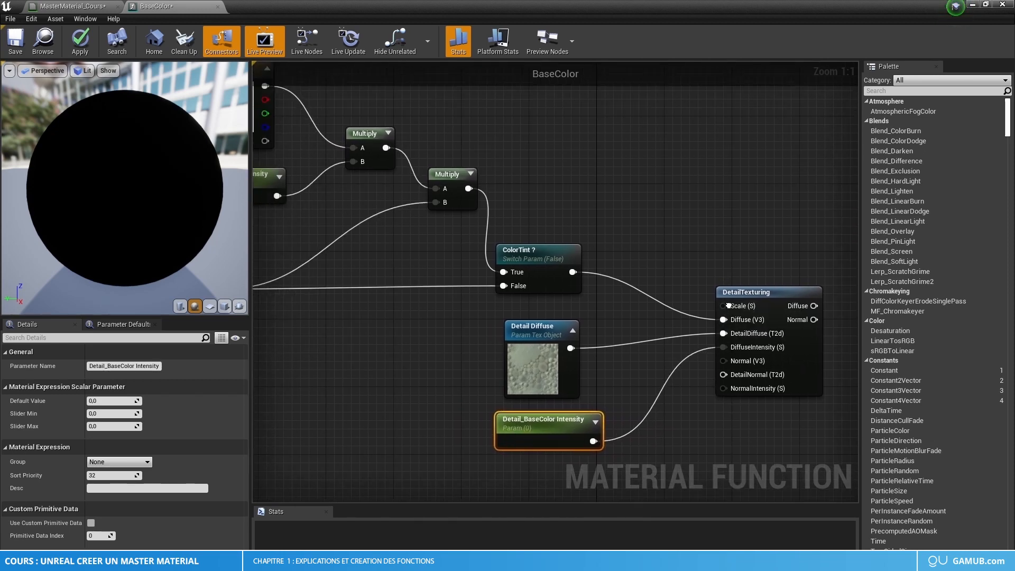
pyautogui.moveTo(743, 306); pyautogui.dragTo(623, 214)
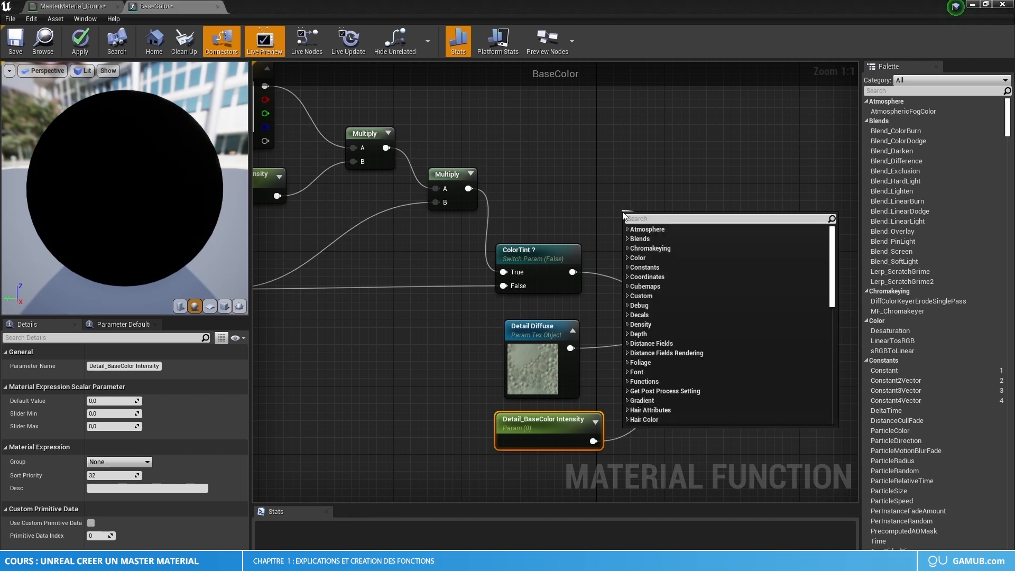
pyautogui.click(720, 180)
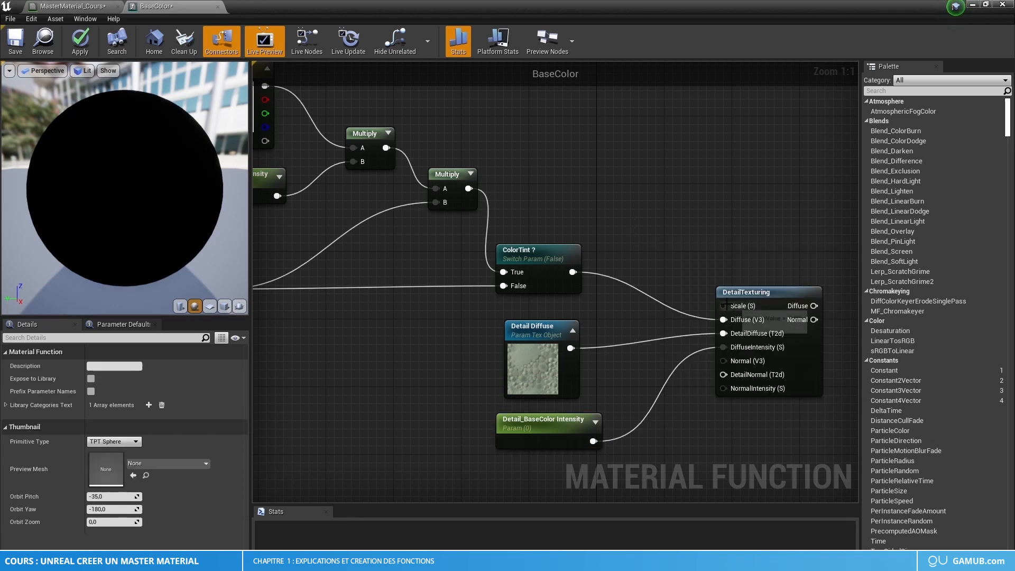
pyautogui.moveTo(653, 357); pyautogui.dragTo(645, 305, button='right')
pyautogui.click(572, 375)
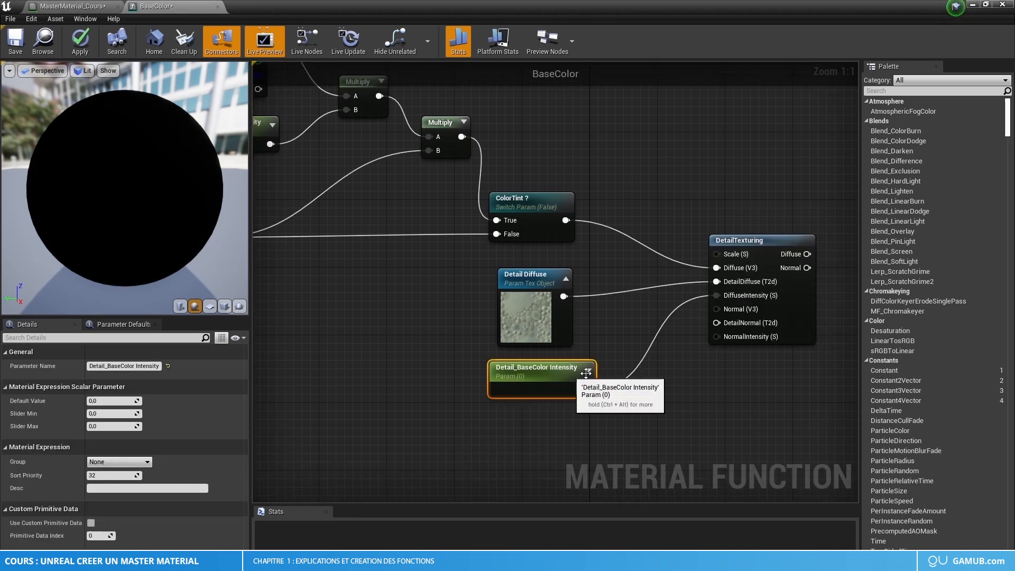
pyautogui.moveTo(689, 389); pyautogui.dragTo(543, 396, button='right')
pyautogui.click(543, 395)
# Step: Open the DetailTexturing function, examine how the Scale input affects the texture coordinates of both detail textures, and close it
pyautogui.moveTo(430, 294); pyautogui.dragTo(735, 333, button='right')
pyautogui.scroll(-1, 539, 305)
pyautogui.moveTo(539, 305); pyautogui.dragTo(283, 275, button='right')
pyautogui.scroll(1, 621, 265)
pyautogui.doubleClick(614, 265)
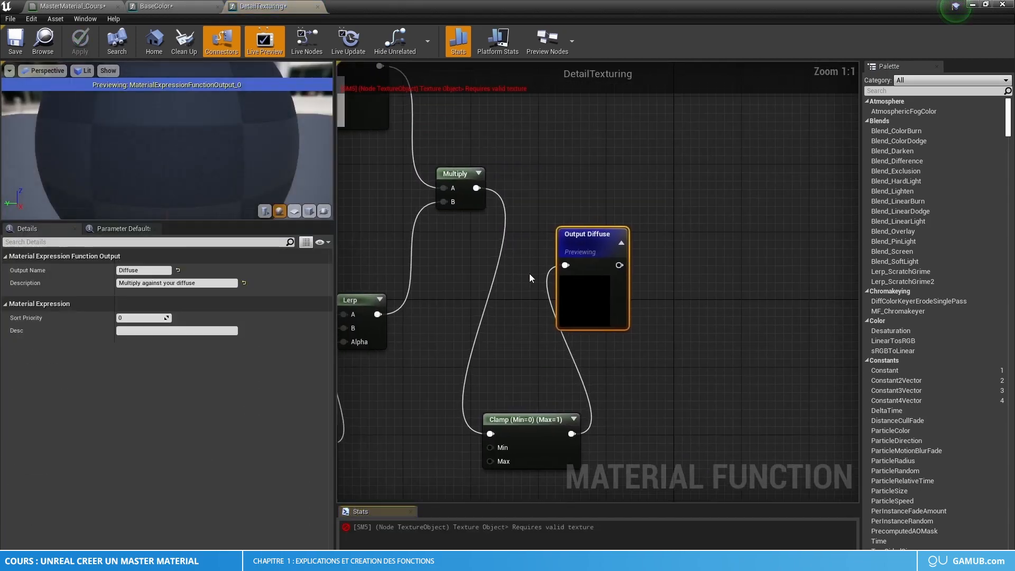
pyautogui.scroll(-2, 528, 274)
pyautogui.moveTo(390, 269); pyautogui.dragTo(702, 227, button='right')
pyautogui.moveTo(518, 278); pyautogui.dragTo(695, 231, button='right')
pyautogui.moveTo(608, 232); pyautogui.dragTo(623, 164, button='right')
pyautogui.scroll(1, 563, 284)
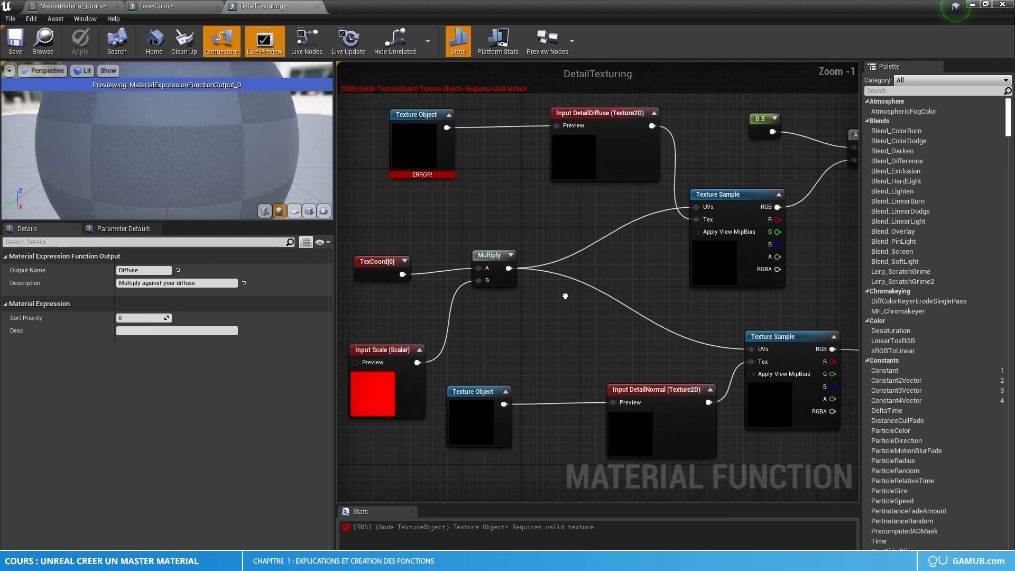
pyautogui.moveTo(563, 285); pyautogui.dragTo(575, 227, button='right')
pyautogui.click(434, 349)
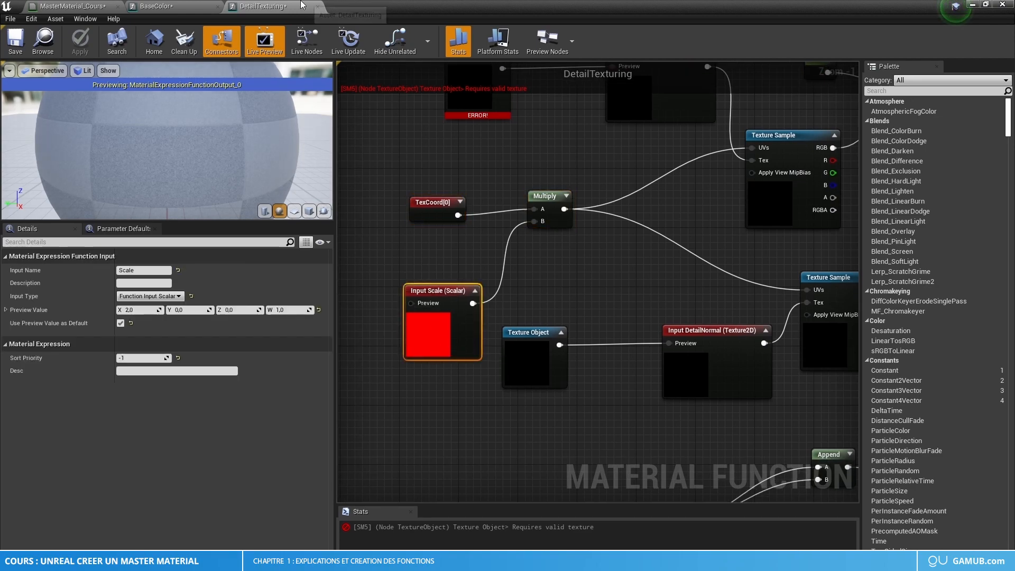
pyautogui.click(318, 7)
# Step: Add a scalar parameter named Detail_Diffuse_Tiling connected to the Scale (S) input of the DetailTexturing node
pyautogui.moveTo(571, 274); pyautogui.dragTo(456, 144)
pyautogui.write('scala')
pyautogui.press('Return')
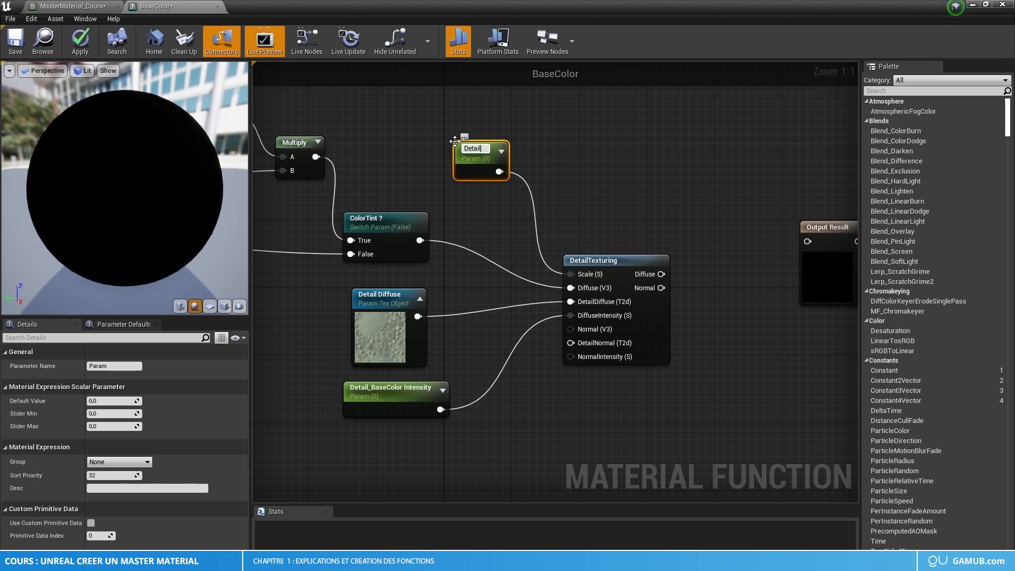
pyautogui.write('Detail_Diffuse_')
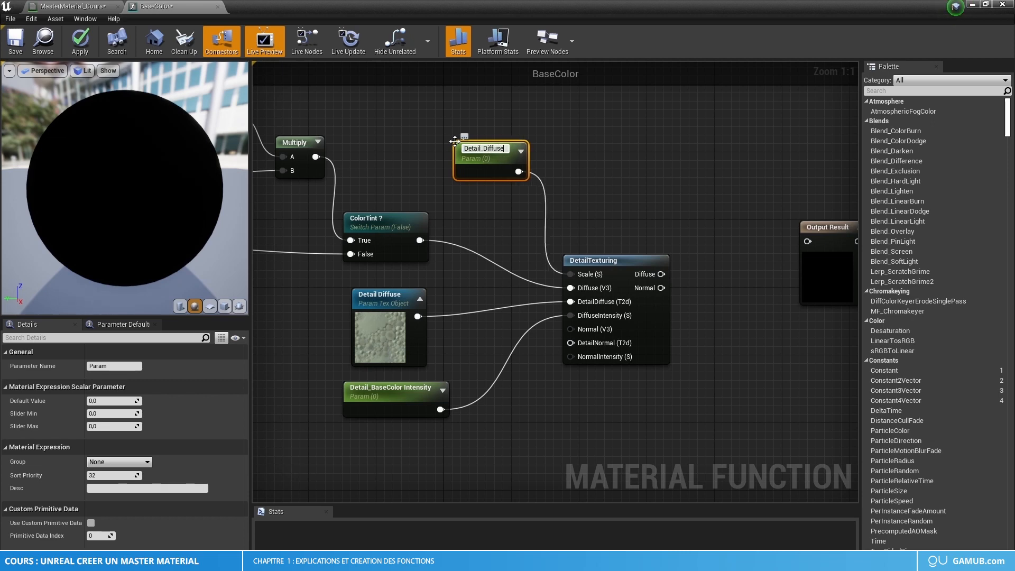
pyautogui.write('Tiling')
pyautogui.press('Return')
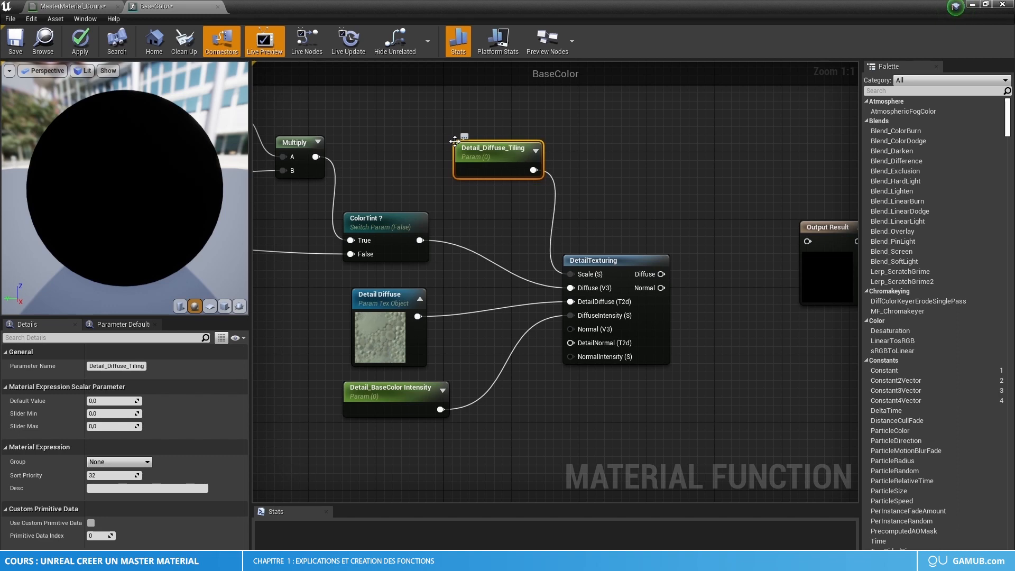
# Step: Place the Detail_Diffuse_Tiling parameter just above the ColorTint? switch and set its default value to 1
pyautogui.moveTo(480, 170); pyautogui.dragTo(404, 196)
pyautogui.click(112, 401)
pyautogui.write('1')
pyautogui.press('Return')
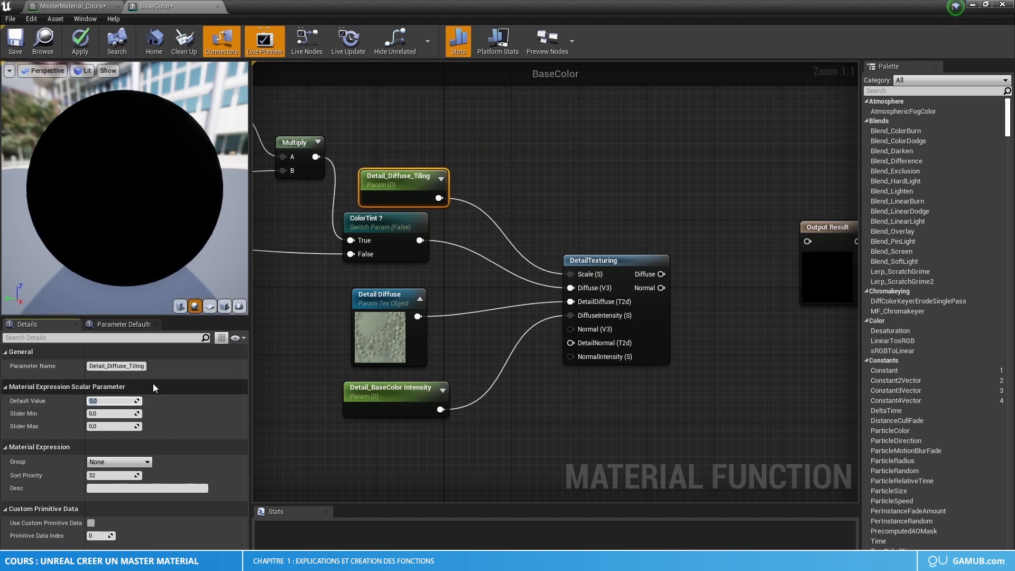
# Step: Move the DetailTexturing node slightly down and the Output Result node up beyond it, leaving room for a node between them
pyautogui.scroll(-1, 373, 352)
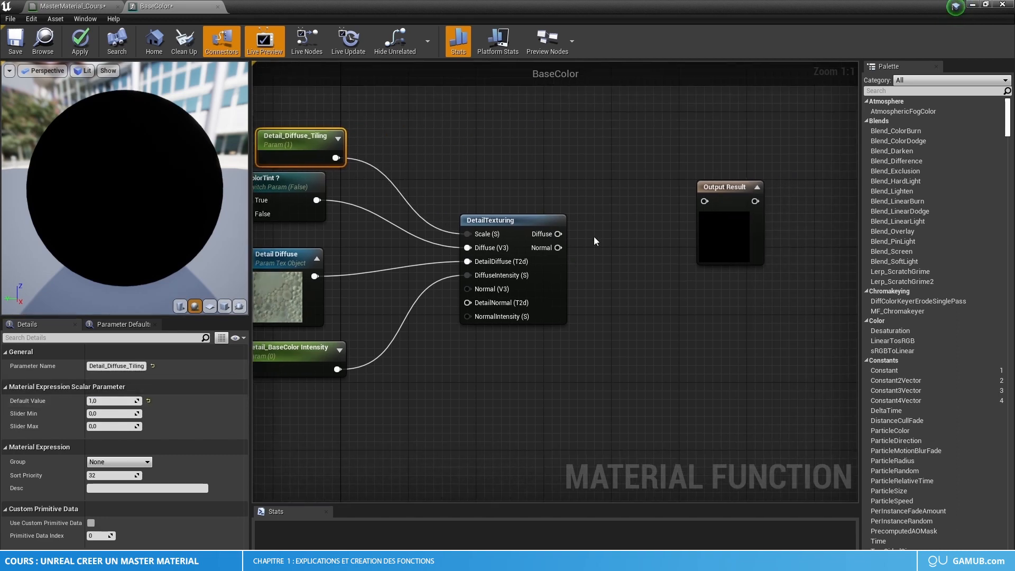
pyautogui.scroll(-2, 626, 273)
pyautogui.moveTo(625, 273); pyautogui.dragTo(611, 250, button='right')
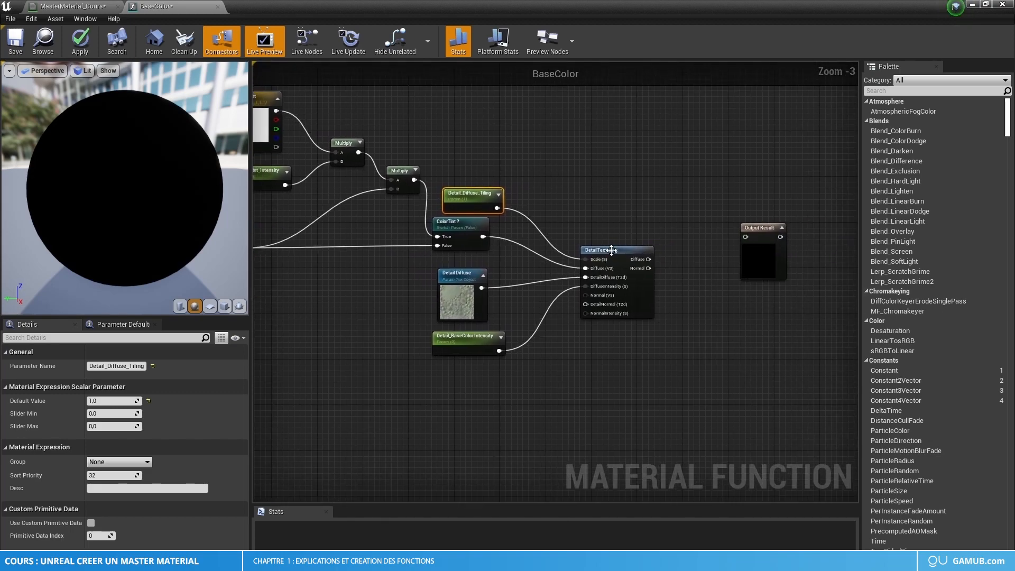
pyautogui.scroll(-3, 661, 348)
pyautogui.scroll(5, 643, 349)
pyautogui.moveTo(643, 349); pyautogui.dragTo(578, 379, button='right')
pyautogui.moveTo(740, 277); pyautogui.dragTo(770, 307)
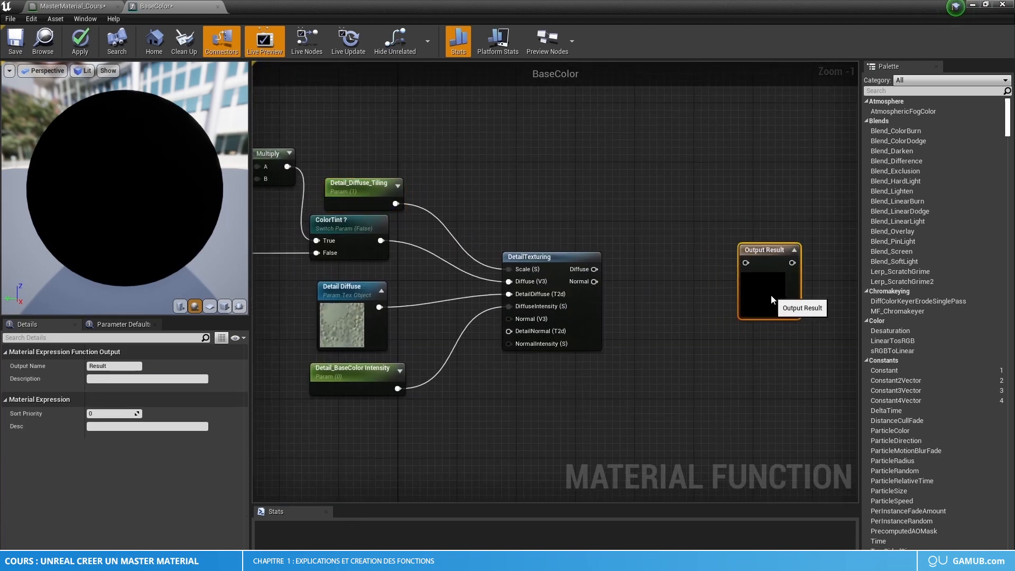
pyautogui.moveTo(682, 300); pyautogui.dragTo(696, 276, button='right')
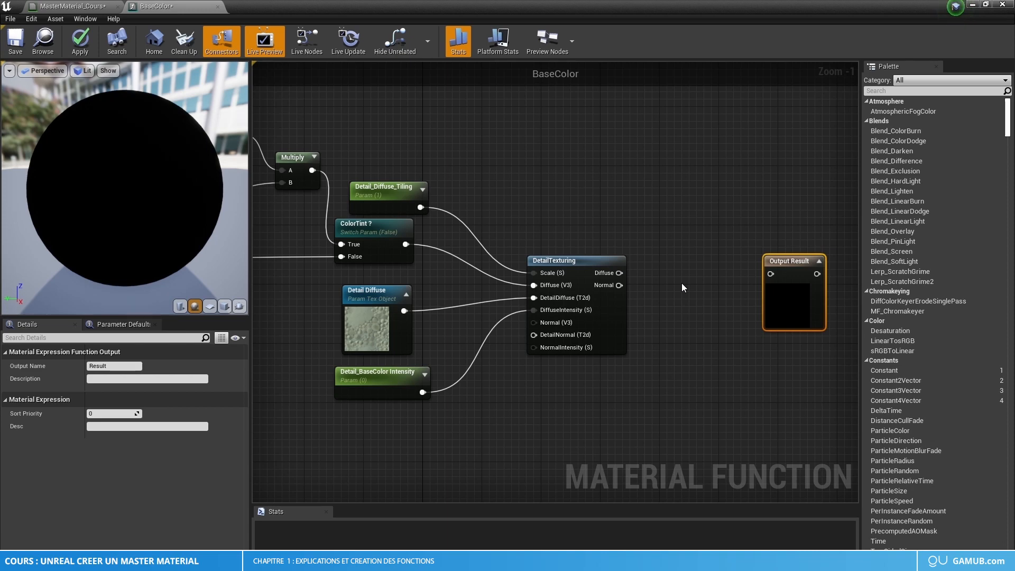
pyautogui.moveTo(565, 260); pyautogui.dragTo(566, 283)
pyautogui.moveTo(781, 282); pyautogui.dragTo(772, 260)
# Step: Duplicate the ColorTint? switch parameter between DetailTexturing and Output Result, and rename the copy Detail Diffuse ?
pyautogui.click(377, 233)
pyautogui.hotkey('ctrl', 'c')
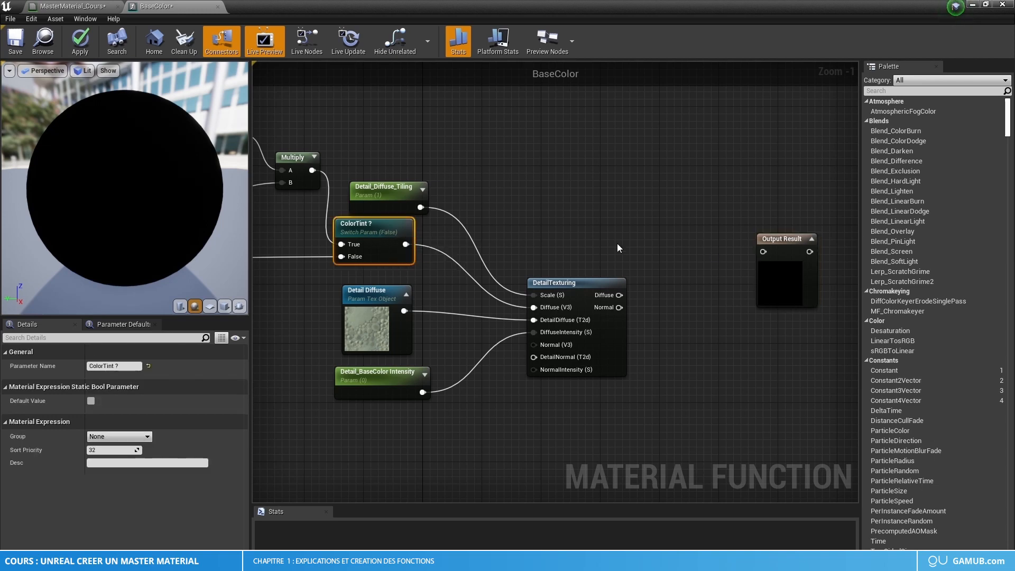
pyautogui.click(638, 228)
pyautogui.hotkey('ctrl', 'v')
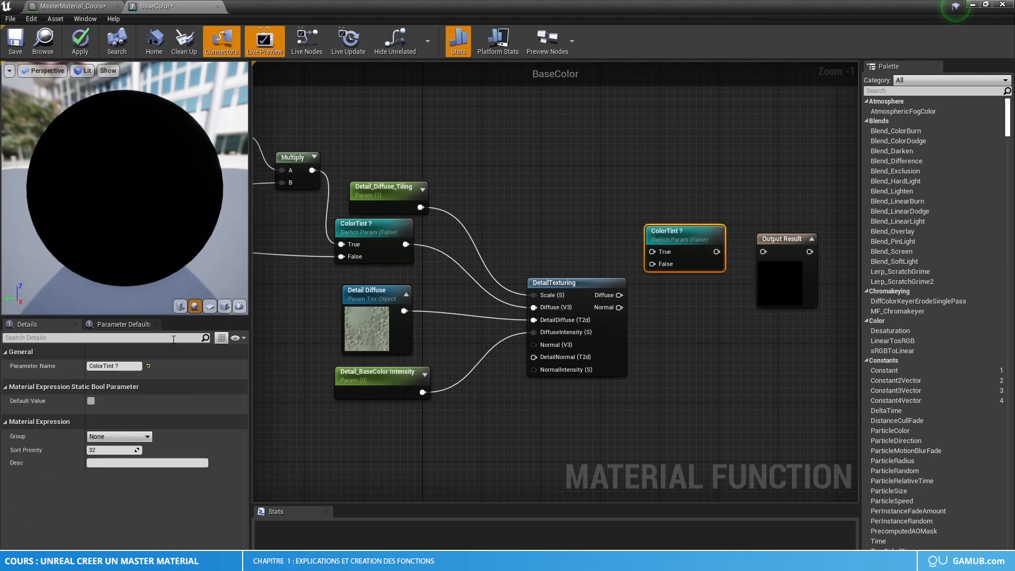
pyautogui.click(111, 365)
pyautogui.write('Detail Diffuse ?')
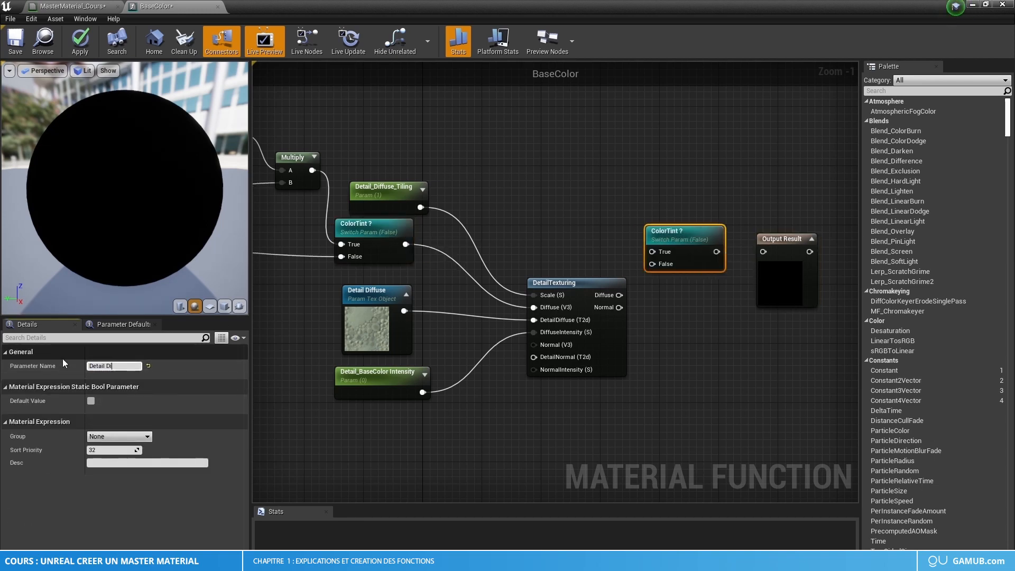
pyautogui.press('Return')
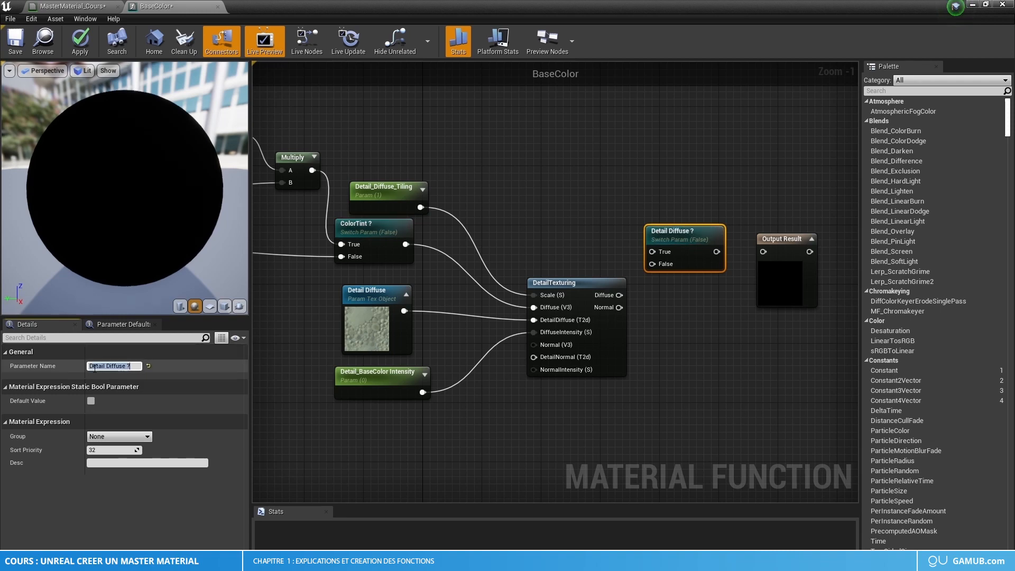
# Step: Connect the Detail Diffuse ? switch to Output Result, feeding False from ColorTint? and True from DetailTexturing's Diffuse output
pyautogui.moveTo(717, 251); pyautogui.dragTo(765, 252)
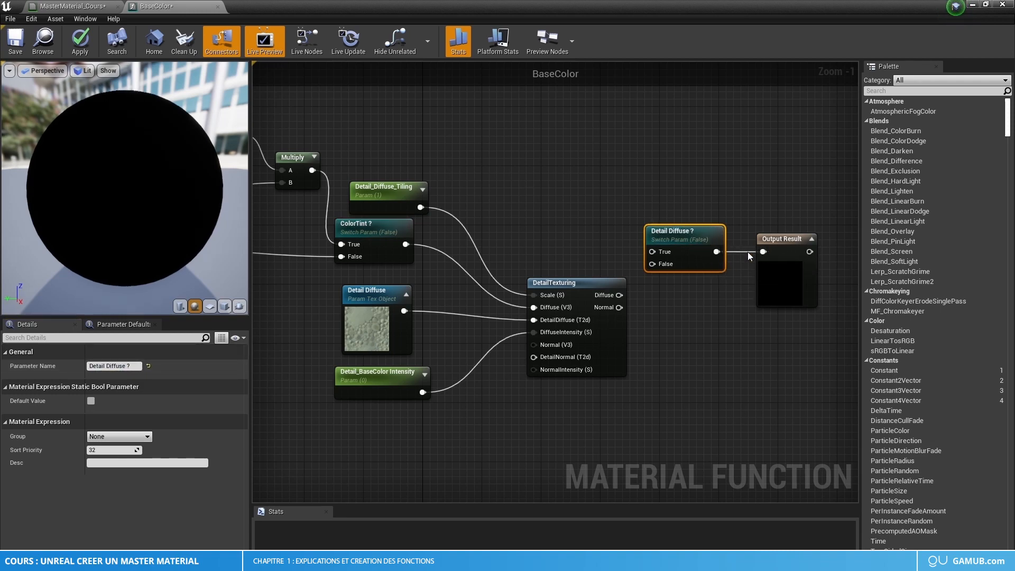
pyautogui.moveTo(653, 264); pyautogui.dragTo(405, 244)
pyautogui.moveTo(655, 253); pyautogui.dragTo(619, 295)
# Step: Shift the Detail Diffuse ? switch and the Output Result node slightly upward so their connection runs straight
pyautogui.moveTo(693, 235); pyautogui.dragTo(699, 219)
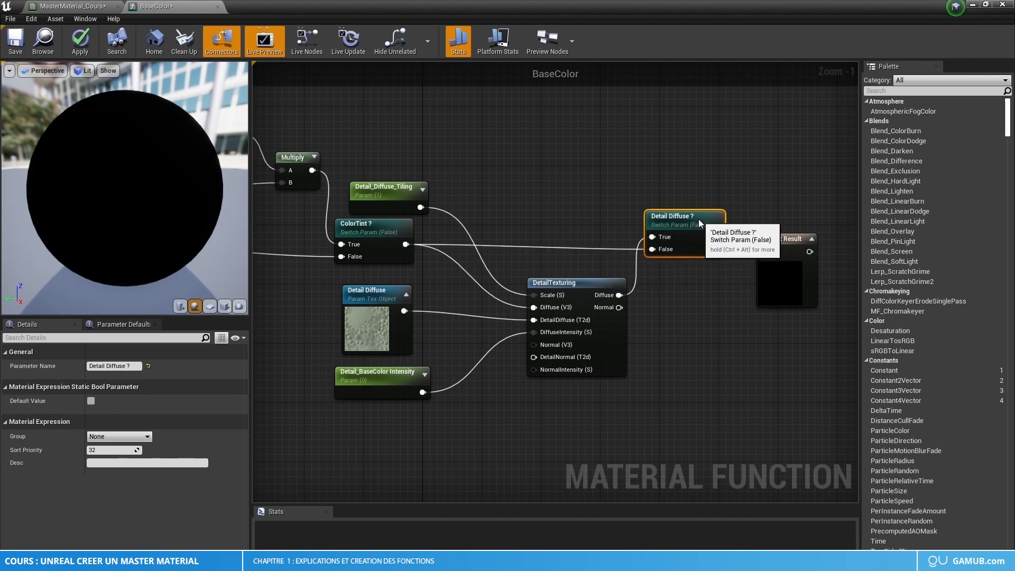
pyautogui.moveTo(721, 287); pyautogui.dragTo(692, 262, button='right')
pyautogui.moveTo(764, 226); pyautogui.dragTo(766, 211)
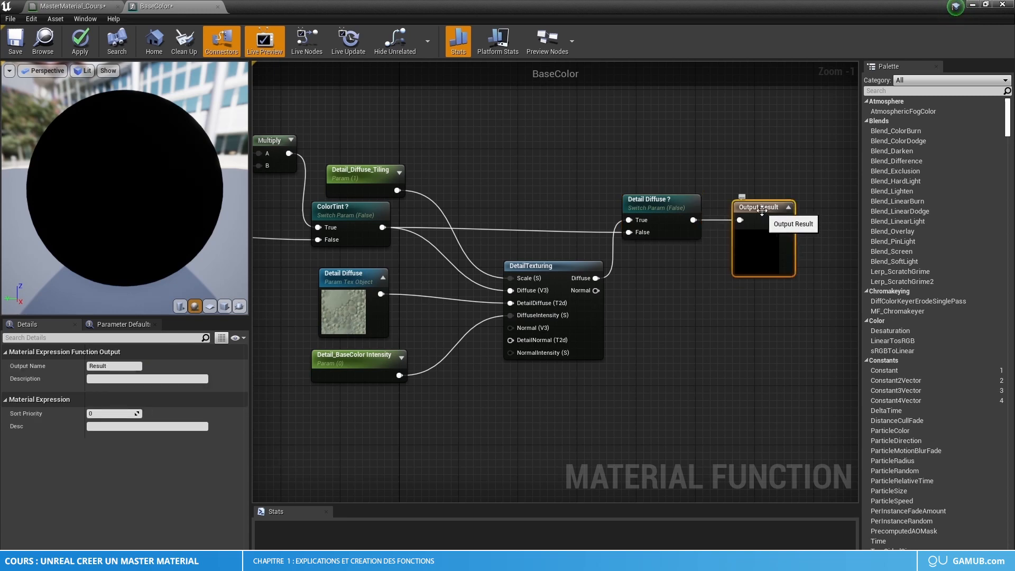
# Step: Turn the default value of the Detail Diffuse ? switch on and back off
pyautogui.click(672, 209)
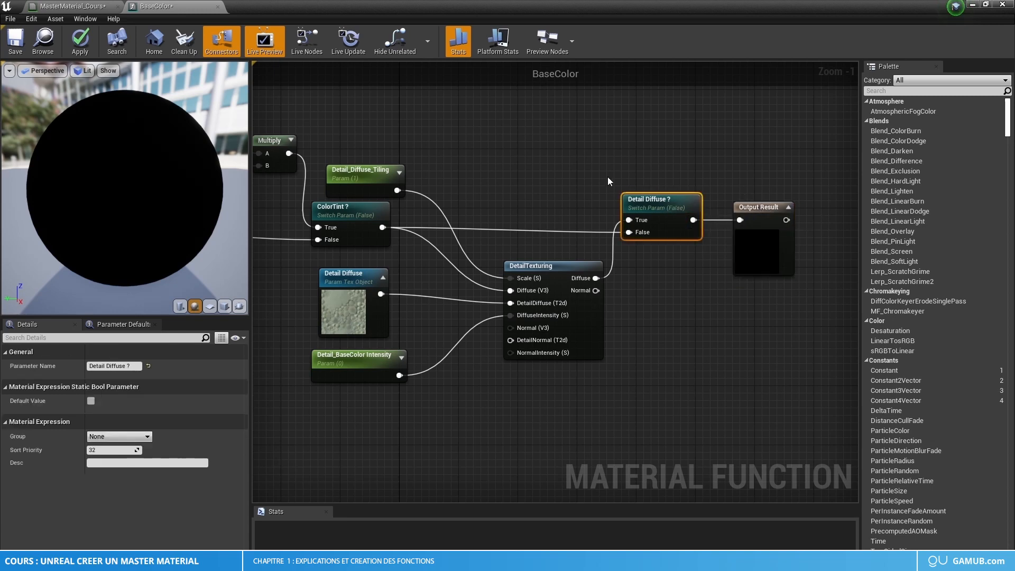
pyautogui.moveTo(709, 260); pyautogui.dragTo(708, 260)
pyautogui.click(709, 261)
pyautogui.click(686, 207)
pyautogui.click(91, 401)
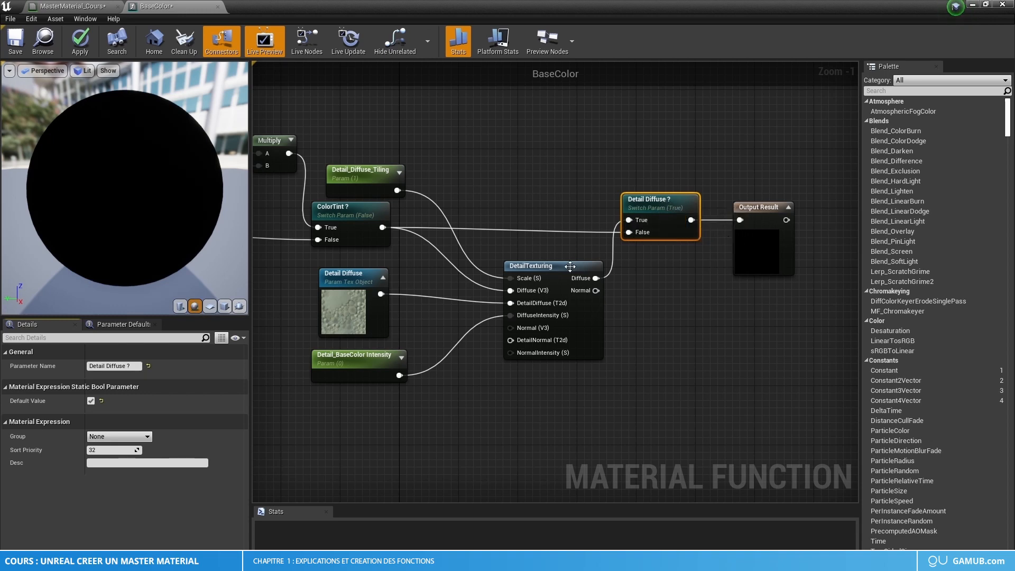
pyautogui.click(91, 401)
# Step: Rename the function's Output Result node as Base Color
pyautogui.moveTo(682, 283); pyautogui.dragTo(643, 302, button='right')
pyautogui.click(708, 257)
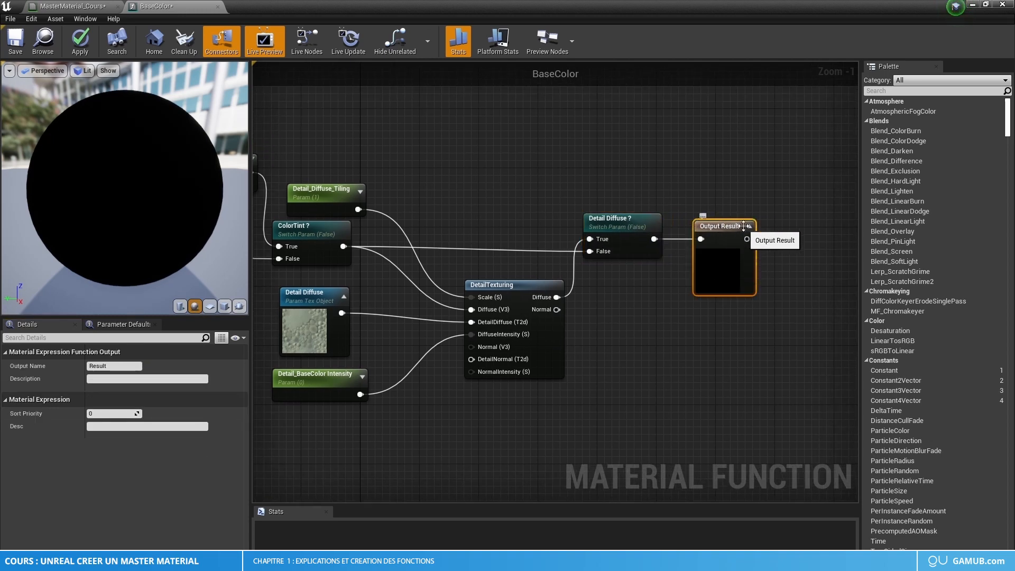
pyautogui.click(109, 366)
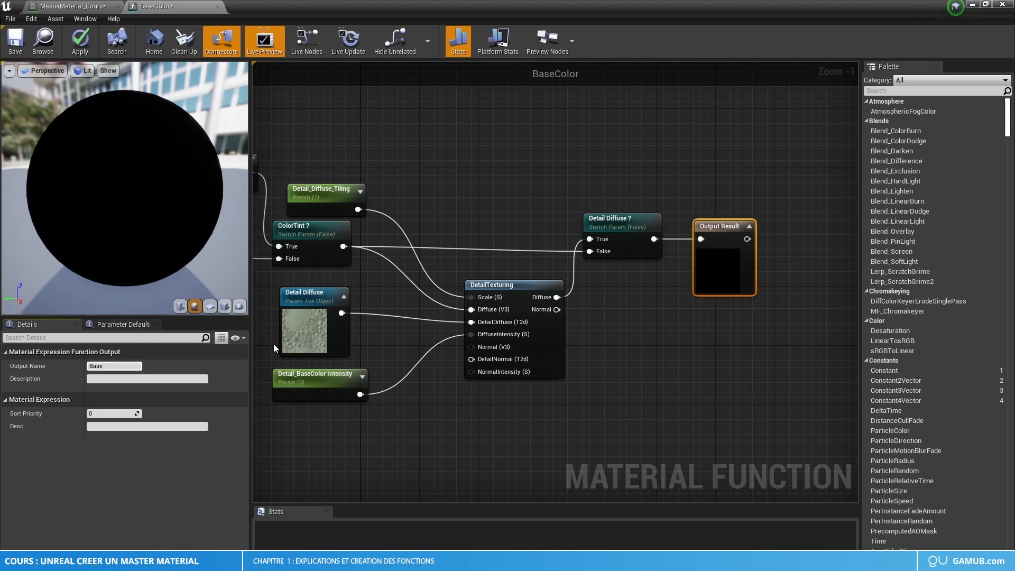
pyautogui.write('Base Color')
pyautogui.press('Return')
# Step: Apply the changes to the BaseColor function and close its editor
pyautogui.scroll(-2, 581, 291)
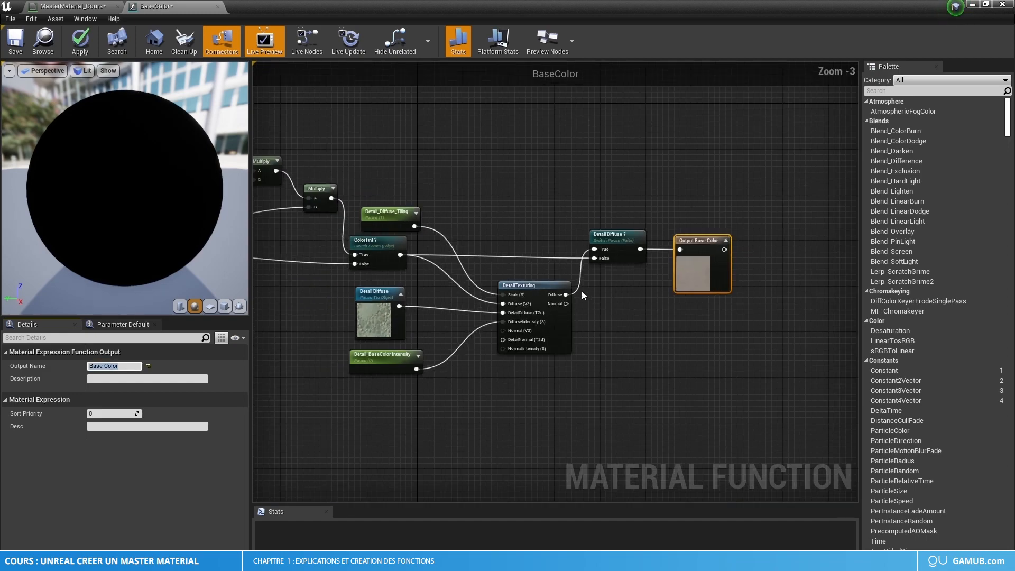
pyautogui.moveTo(582, 291); pyautogui.dragTo(683, 312, button='right')
pyautogui.scroll(-2, 630, 289)
pyautogui.scroll(2, 655, 290)
pyautogui.click(79, 44)
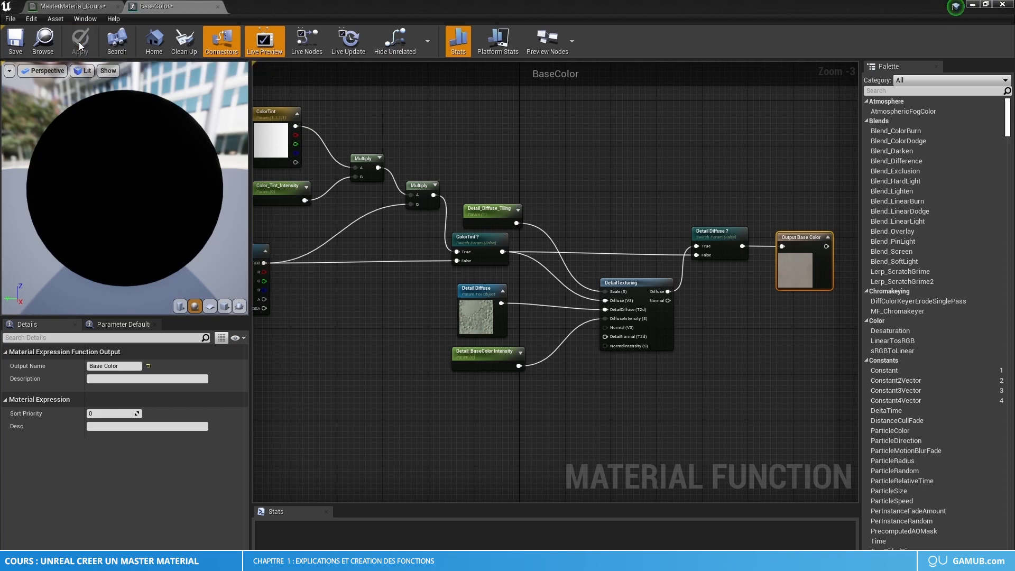
pyautogui.click(217, 7)
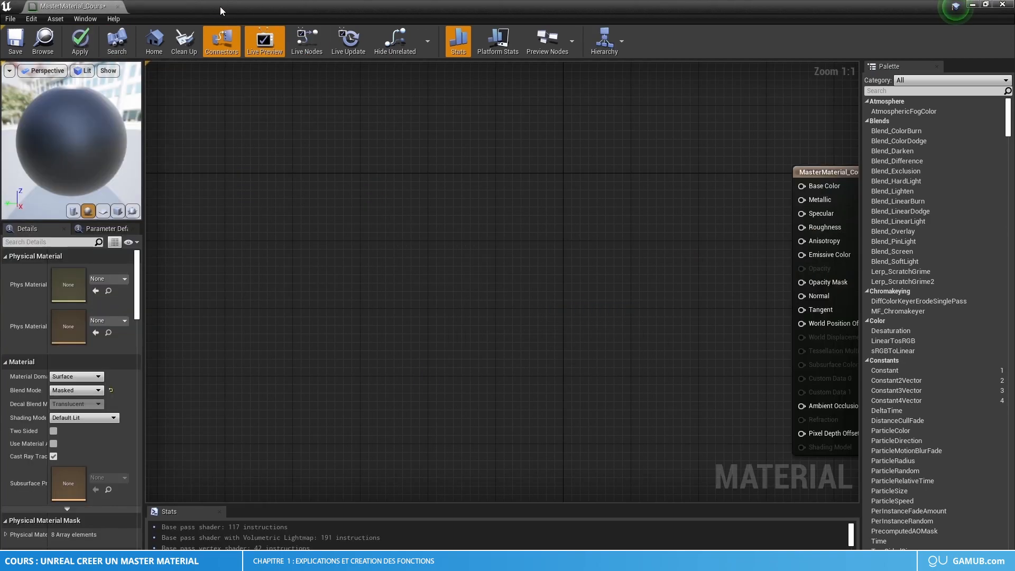
# Step: Add the BaseColor function to the MasterMaterial_Cours graph and place its node to the left of the material's main node
pyautogui.doubleClick(391, 13)
pyautogui.moveTo(21, 448); pyautogui.dragTo(393, 199)
pyautogui.moveTo(455, 53); pyautogui.dragTo(444, 2)
pyautogui.moveTo(308, 169); pyautogui.dragTo(324, 197, button='right')
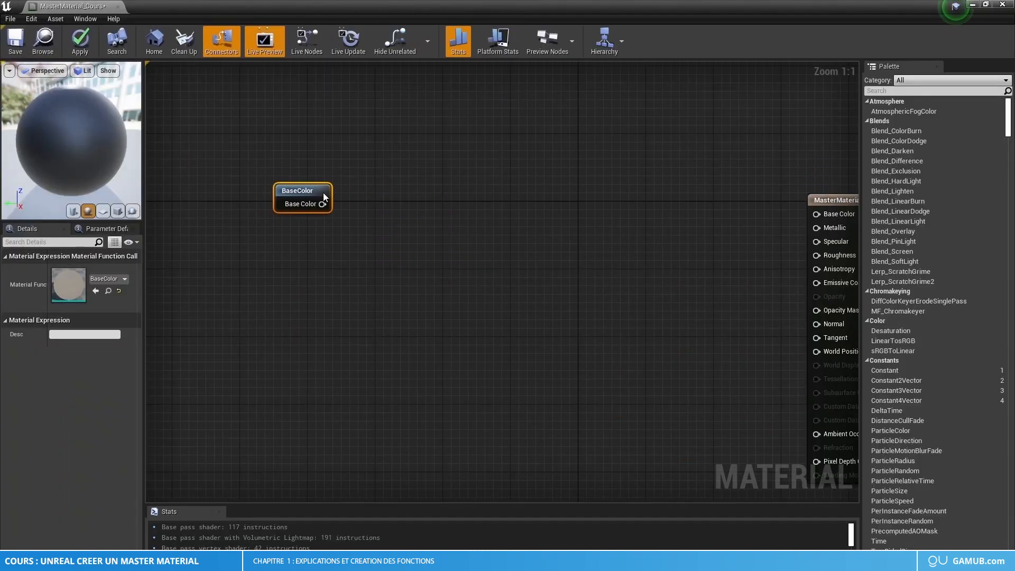
pyautogui.moveTo(291, 199); pyautogui.dragTo(447, 231)
pyautogui.click(407, 200)
pyautogui.moveTo(345, 230); pyautogui.dragTo(397, 256)
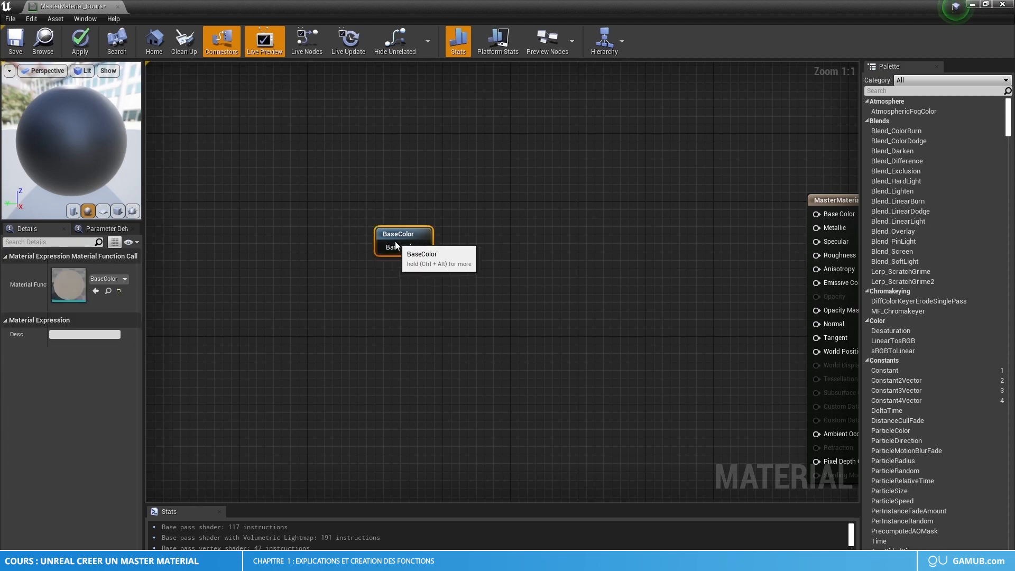